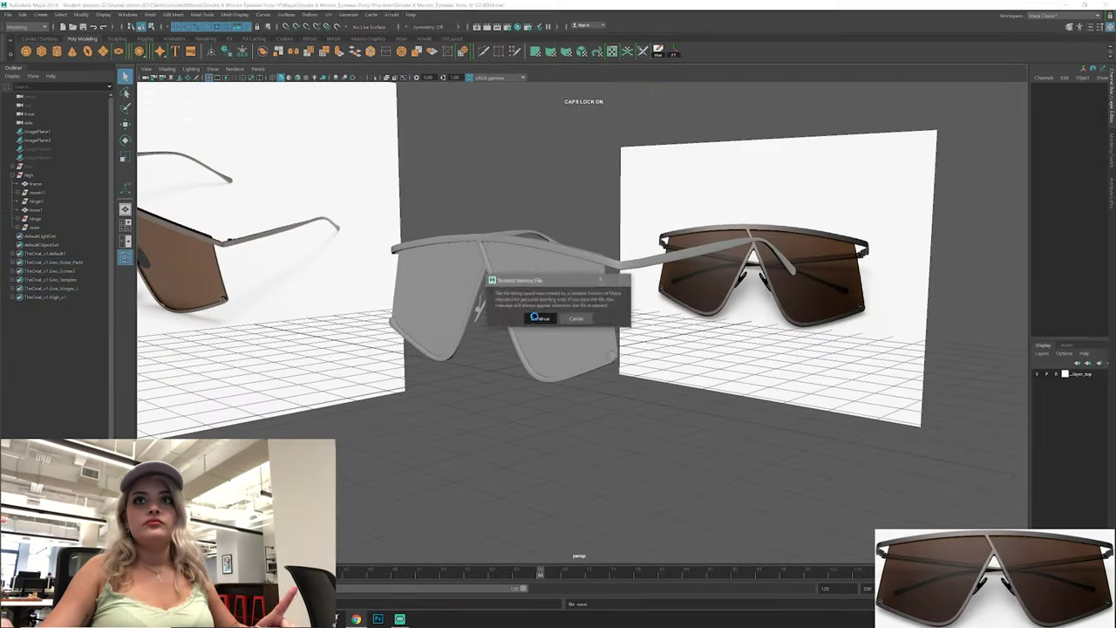
Step: Export the selected 'high' sunglasses group to the Desktop with Export Selection
left_click(29, 175)
left_click(8, 15)
left_click(53, 130)
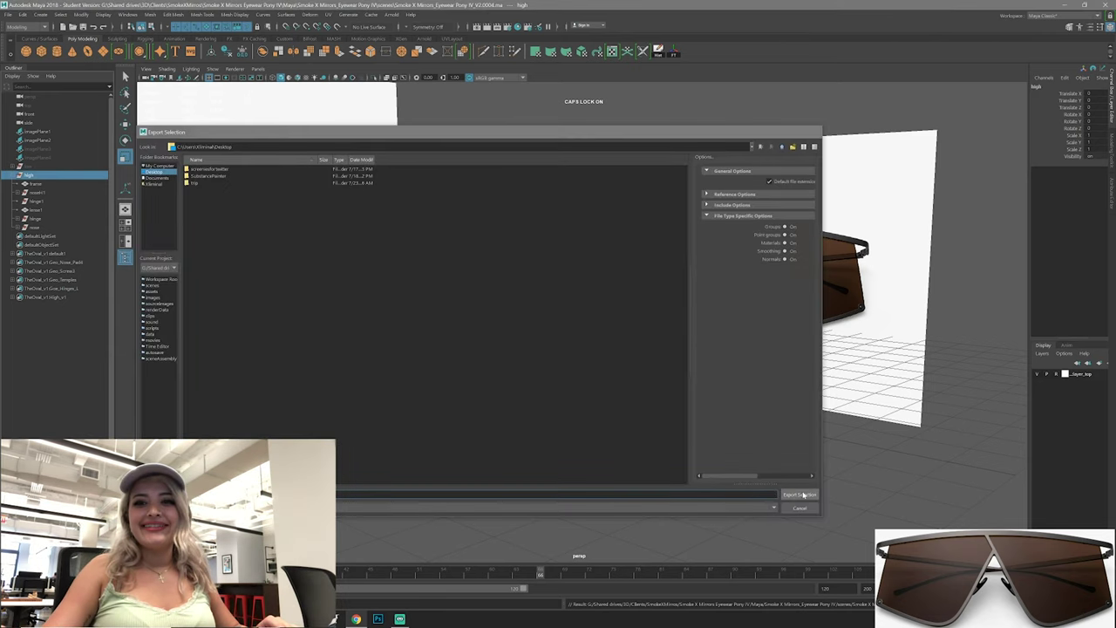
left_click(800, 494)
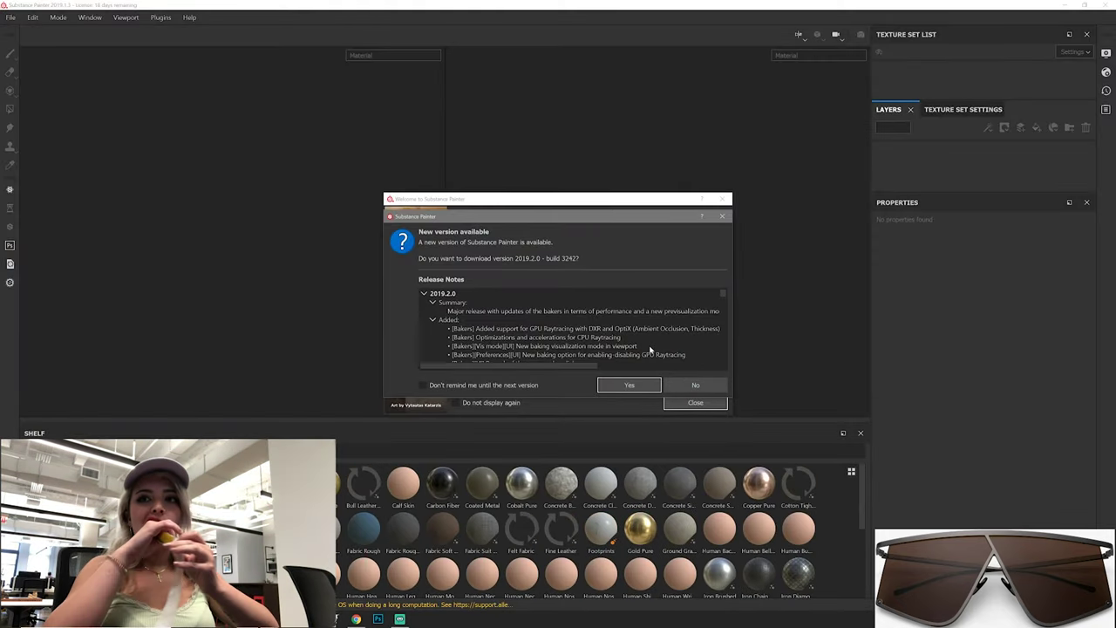
Step: Dismiss the startup dialogs and start a new project from the exported sunglasses OBJ on the Desktop
left_click(689, 384)
left_click(687, 401)
left_click(13, 18)
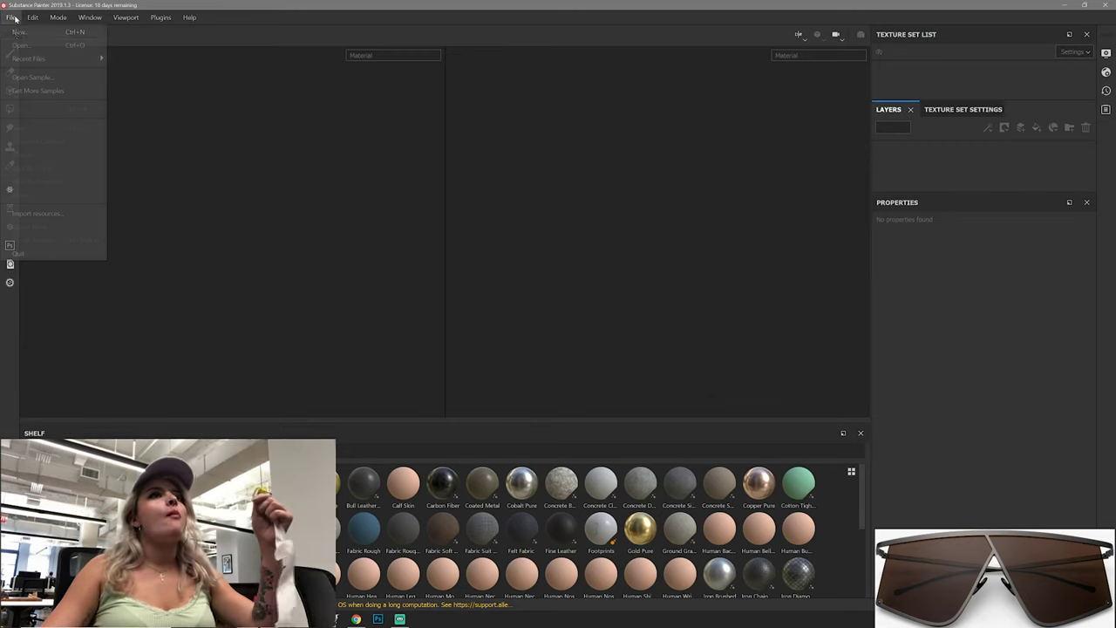
left_click(19, 31)
left_click(678, 190)
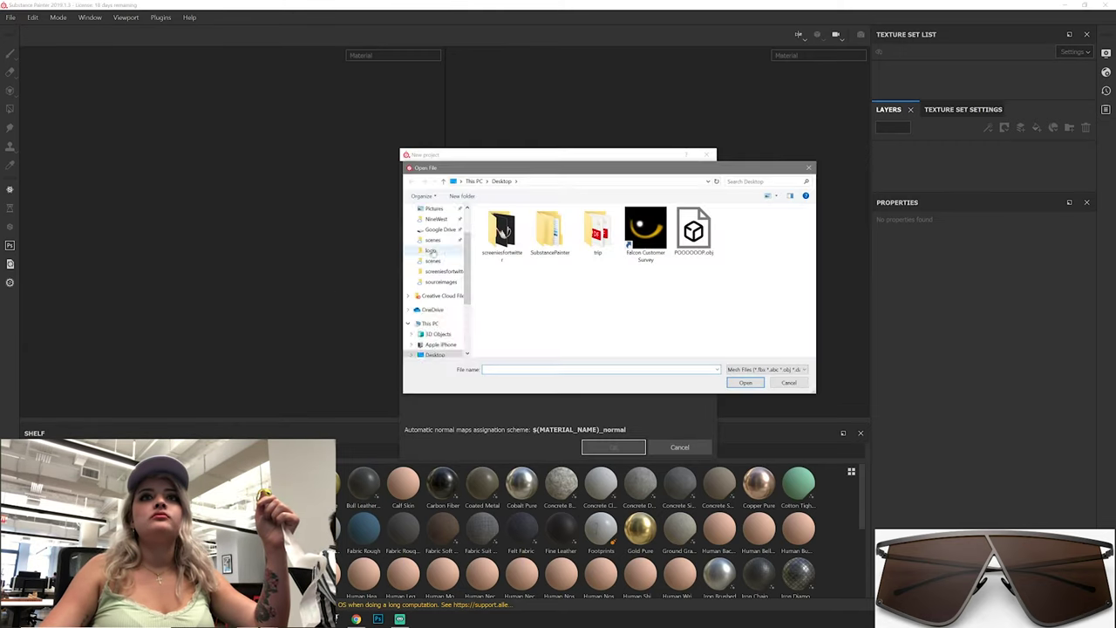
double_click(712, 251)
left_click(613, 321)
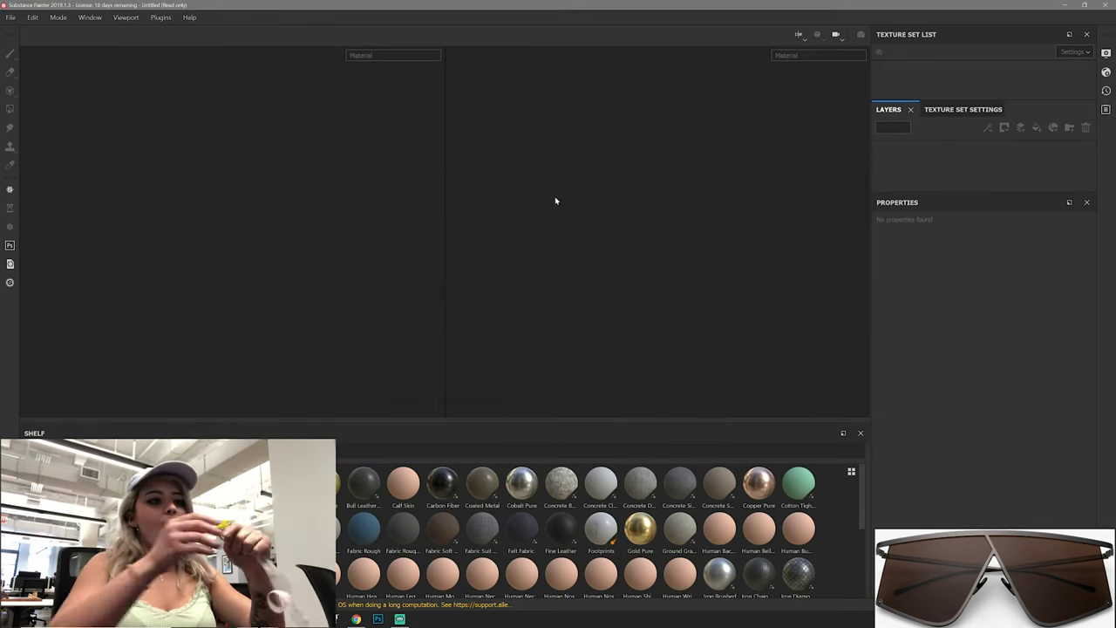
mouse_move(250, 199)
left_mouse_down("alt")
mouse_move(383, 276)
mouse_move(215, 244)
mouse_move(229, 306)
mouse_move(257, 269)
mouse_move(324, 281)
mouse_move(296, 262)
left_mouse_up("alt")
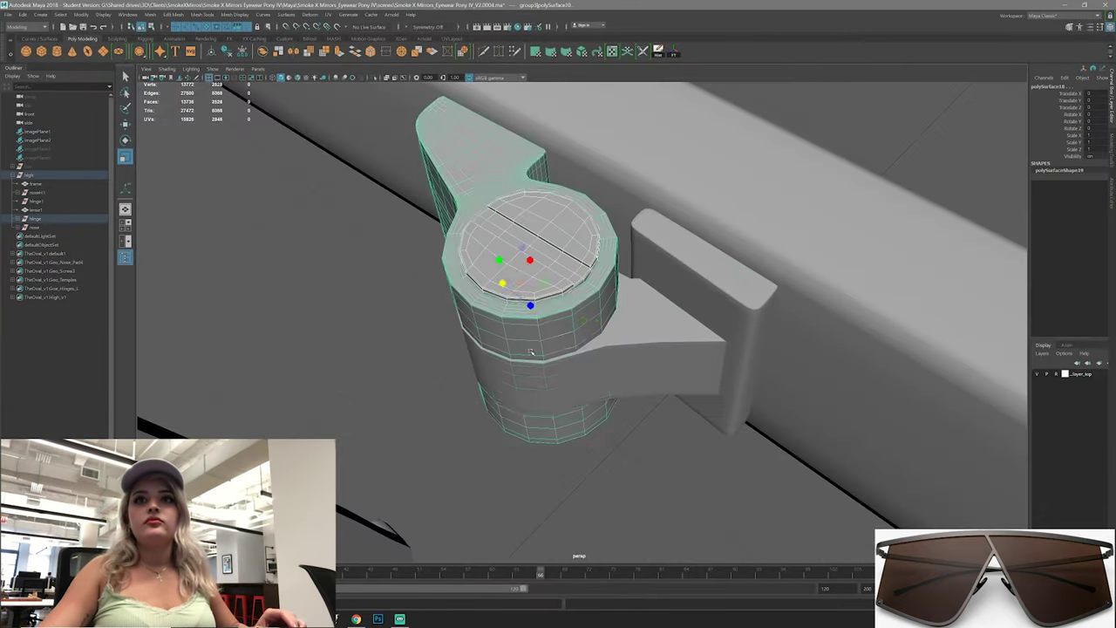
Step: Export the 'high' group again and pick the OBJ in Substance Painter's Project Configuration
left_click(234, 15)
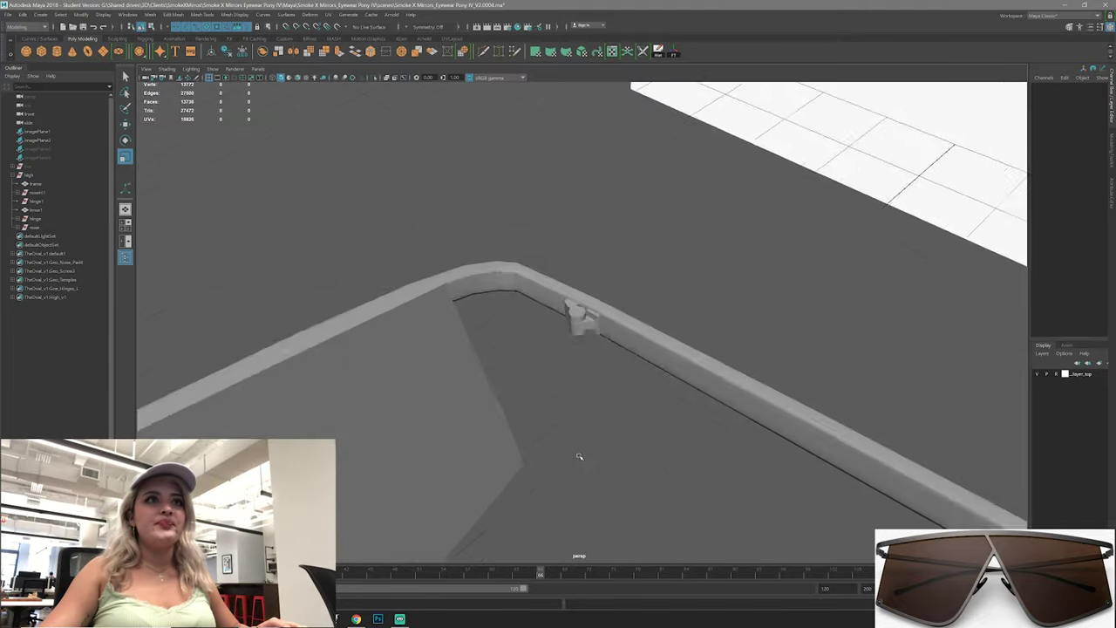
left_click(29, 175)
left_click(8, 14)
left_click(44, 129)
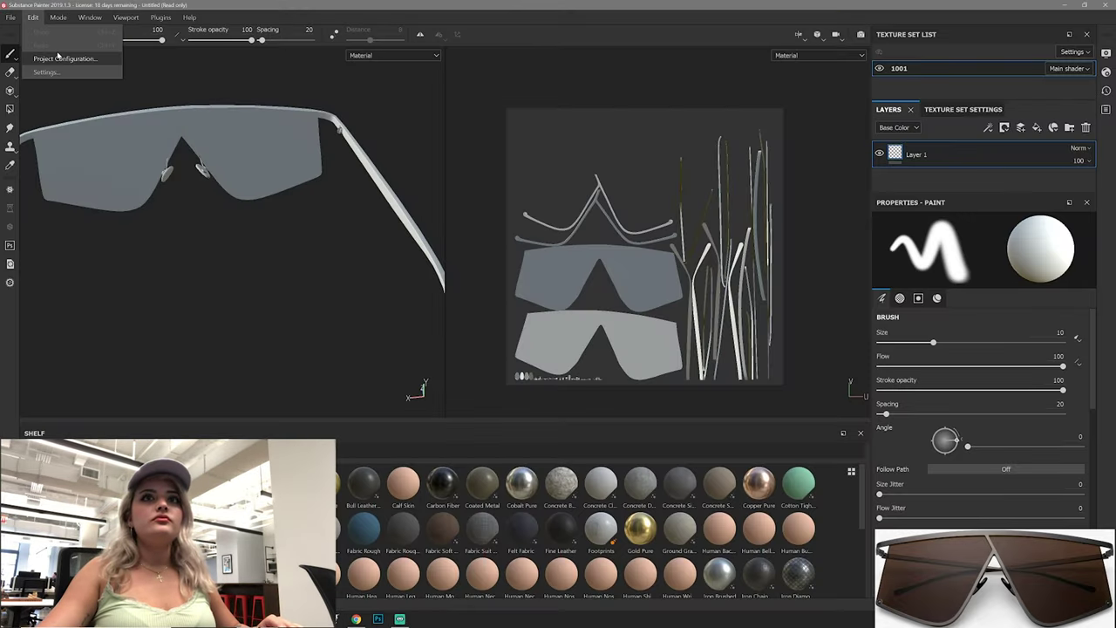
left_click(58, 58)
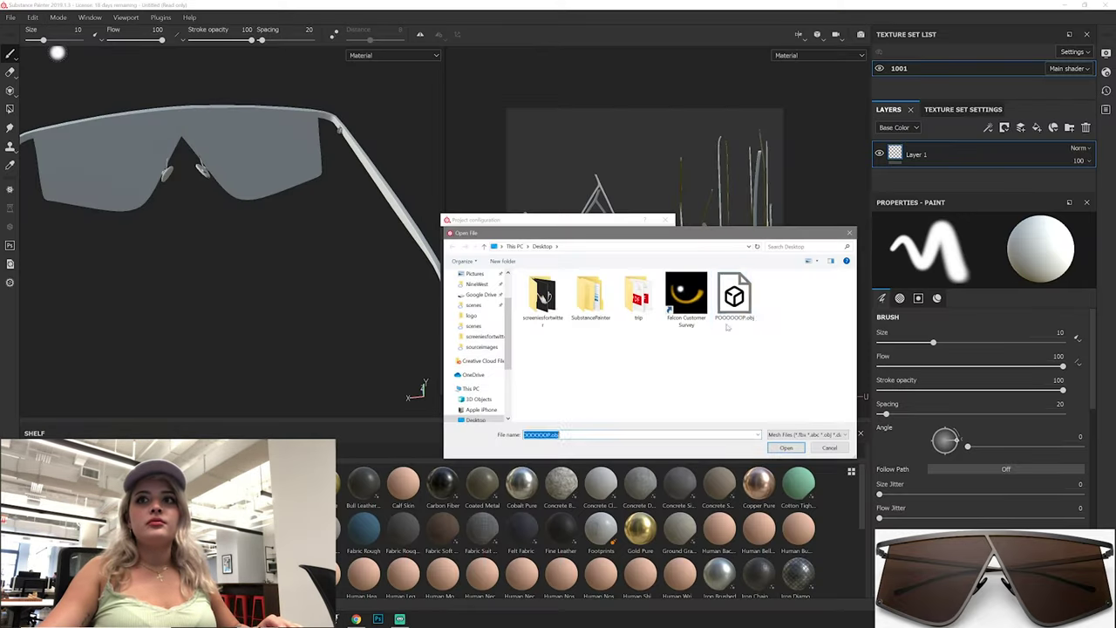
left_click(574, 381)
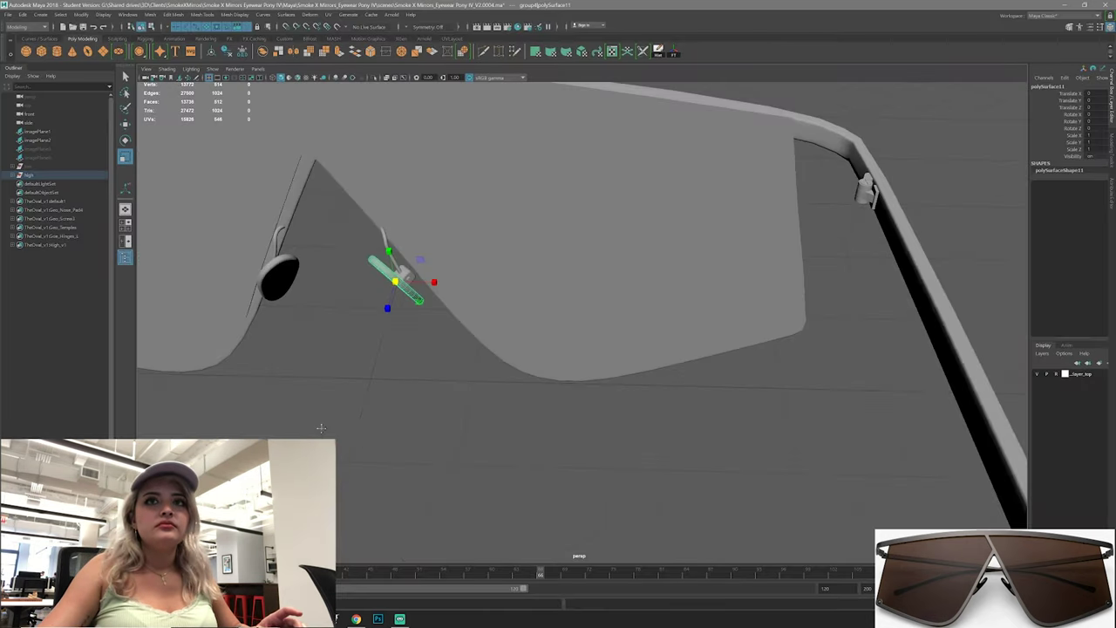
Step: Remove the extra nose rest and group the nose pad parts with Ctrl+G
left_click(14, 174)
left_click(14, 193)
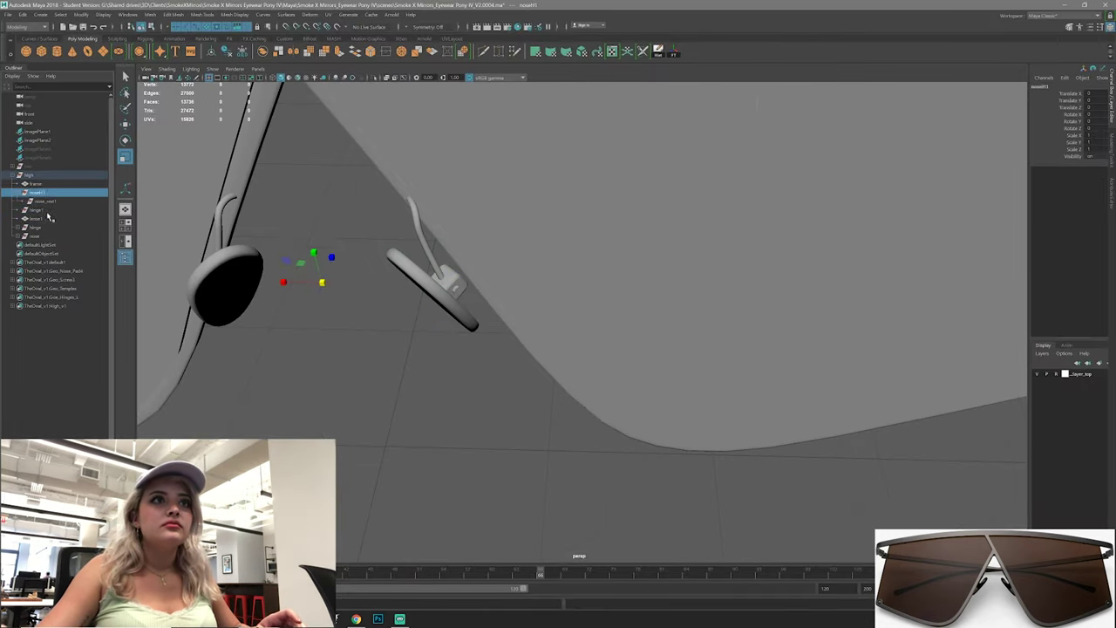
left_click(87, 201)
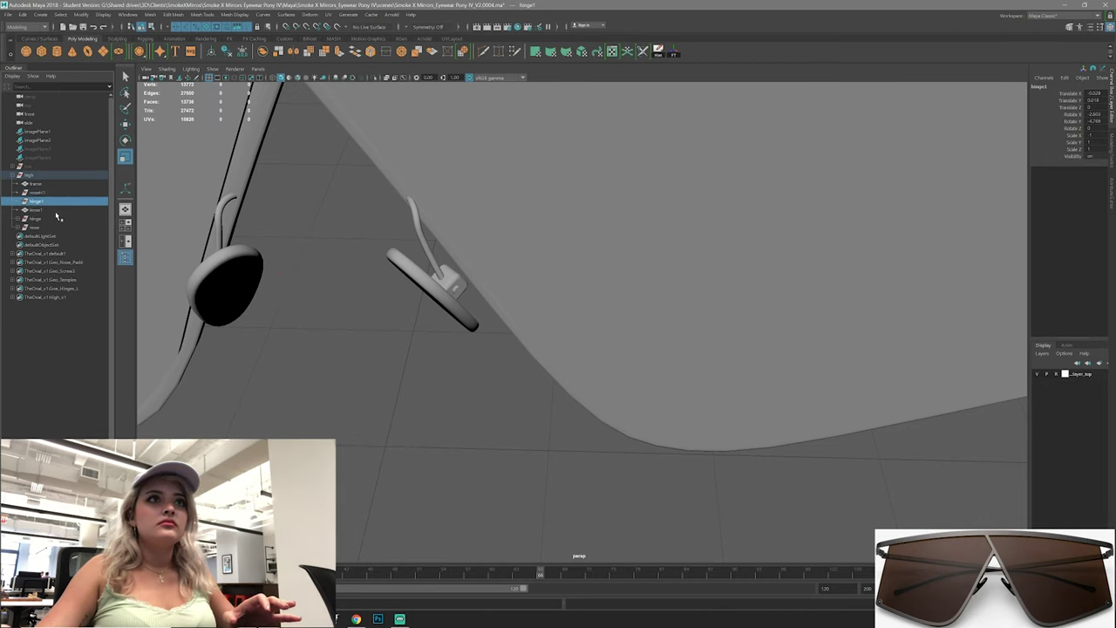
key("ctrl+z")
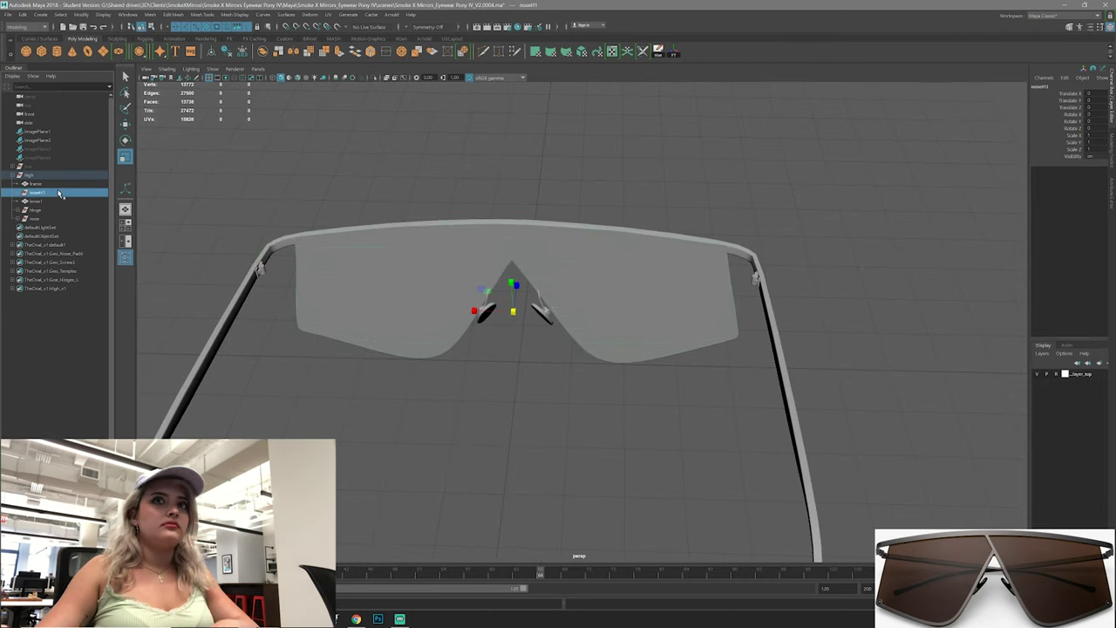
left_click(35, 210)
key("f")
key("ctrl+g")
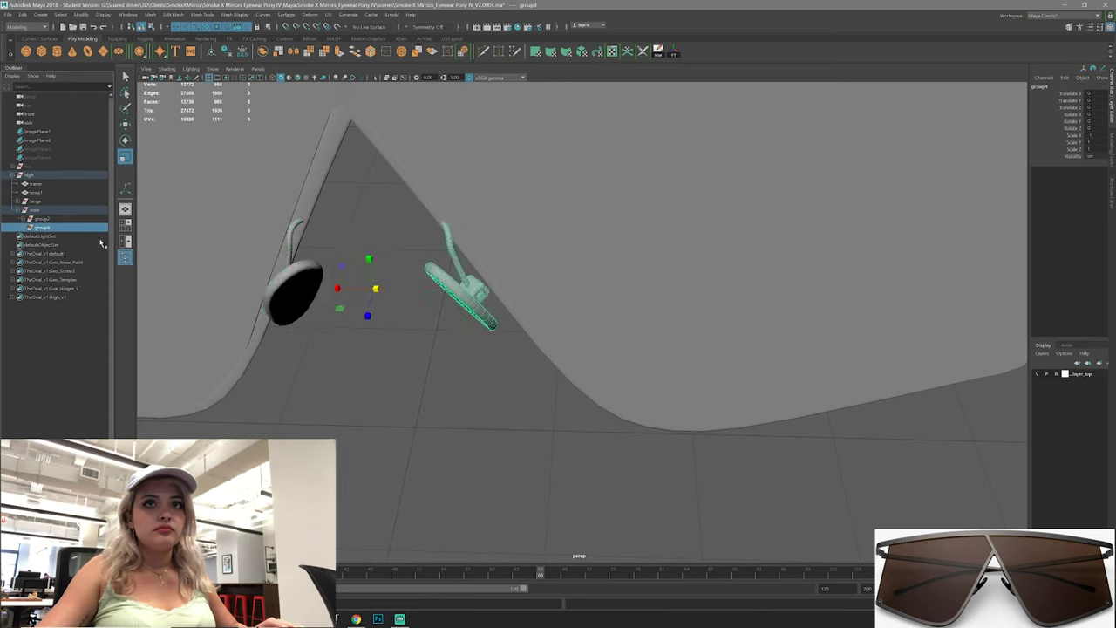
Step: Re-export the 'high' sunglasses group, overwriting the Desktop OBJ
left_click(228, 14)
left_click(28, 175)
left_click(8, 15)
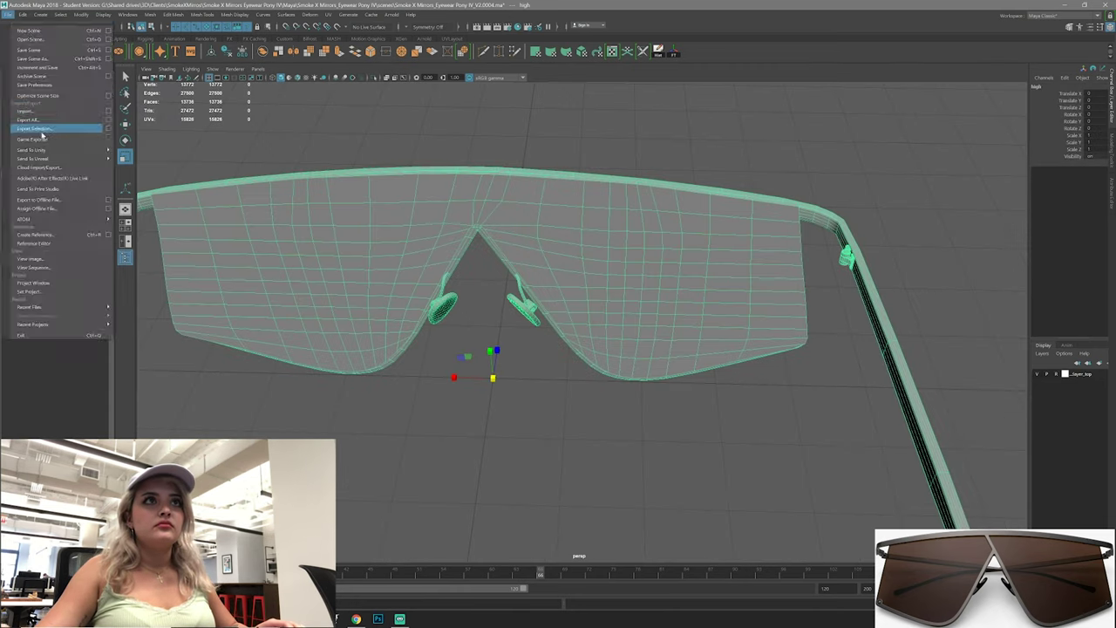
left_click(35, 129)
key("Return")
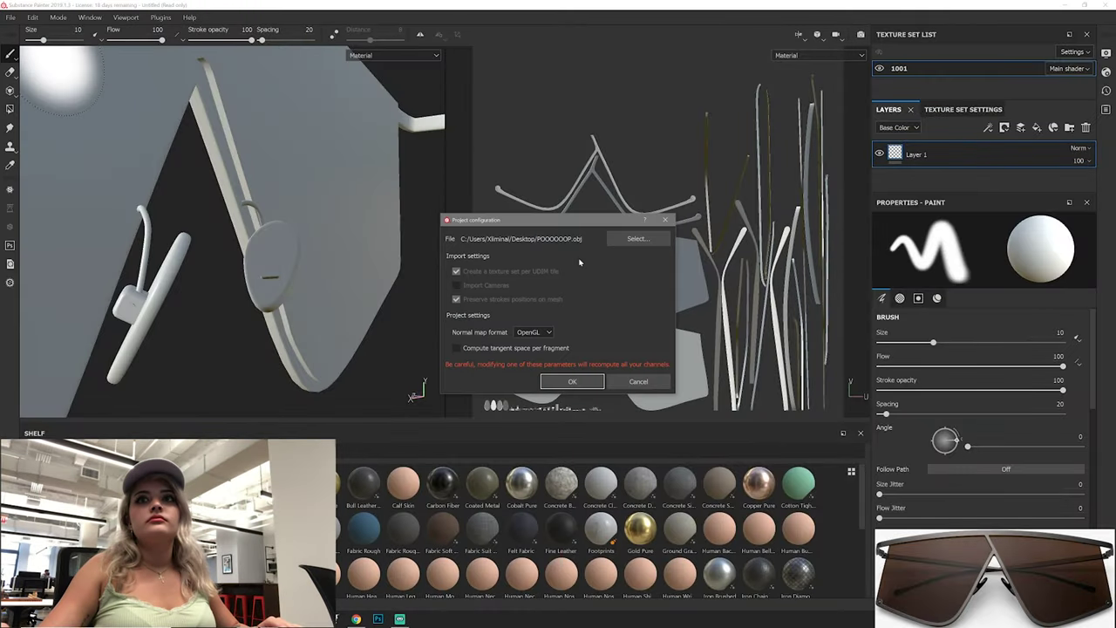
Step: Apply the re-exported POOOOOOP.obj to the project and orbit to a frontal view
left_click(786, 448)
left_click(573, 378)
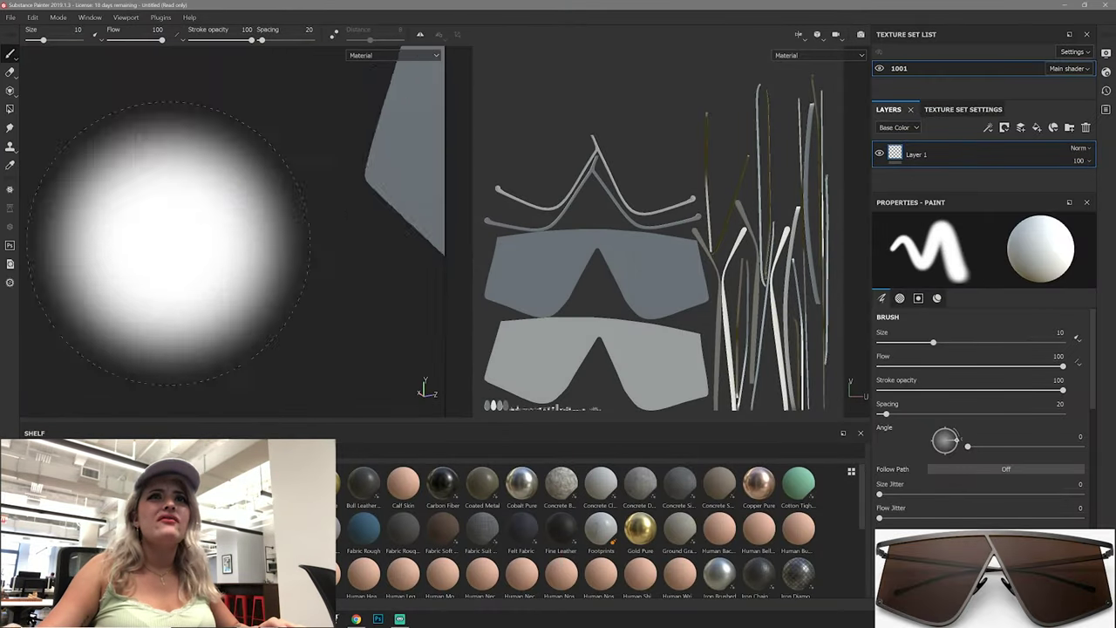
mouse_move(221, 273)
left_mouse_down("alt")
mouse_move(245, 327)
mouse_move(182, 267)
mouse_move(183, 296)
left_mouse_up("alt")
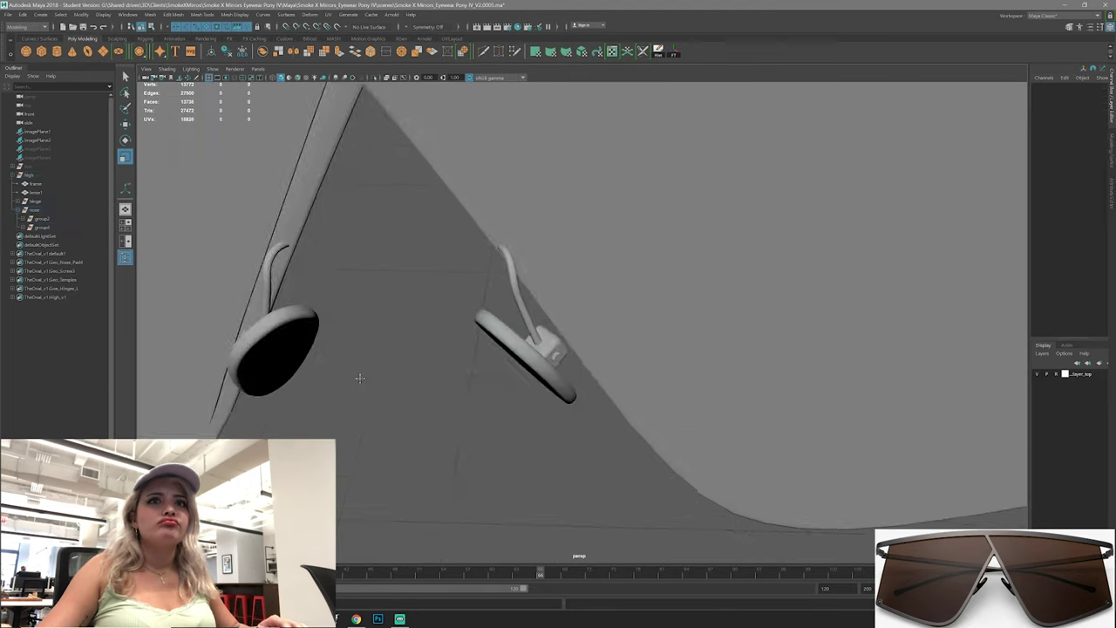
Step: Delete the second nose pad and mirror the remaining one to the other side
key("Delete")
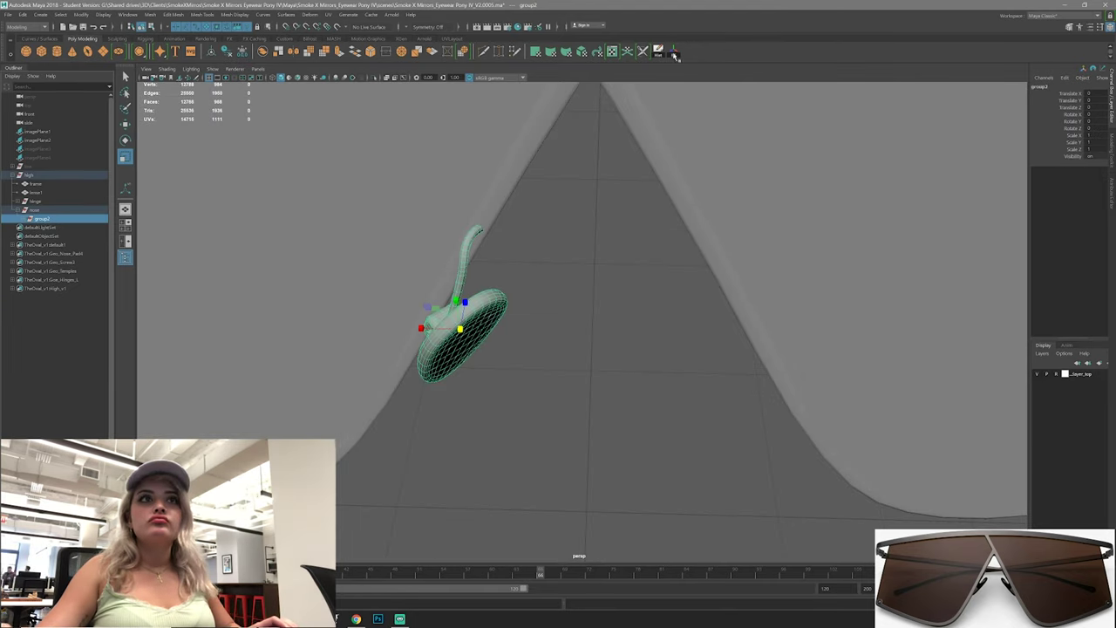
left_click_drag(645, 340, 583, 383, "alt")
key("ctrl+shift+d")
scroll(635, 398, "up", 3)
left_click(686, 349)
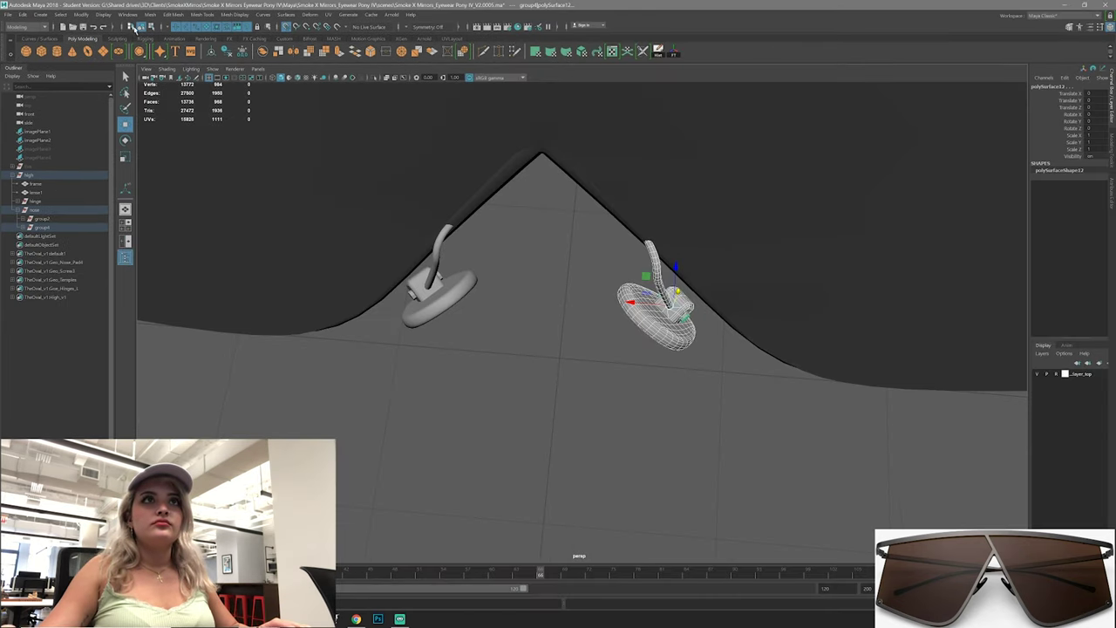
Step: Start assigning a new material to the lens
left_click(234, 15)
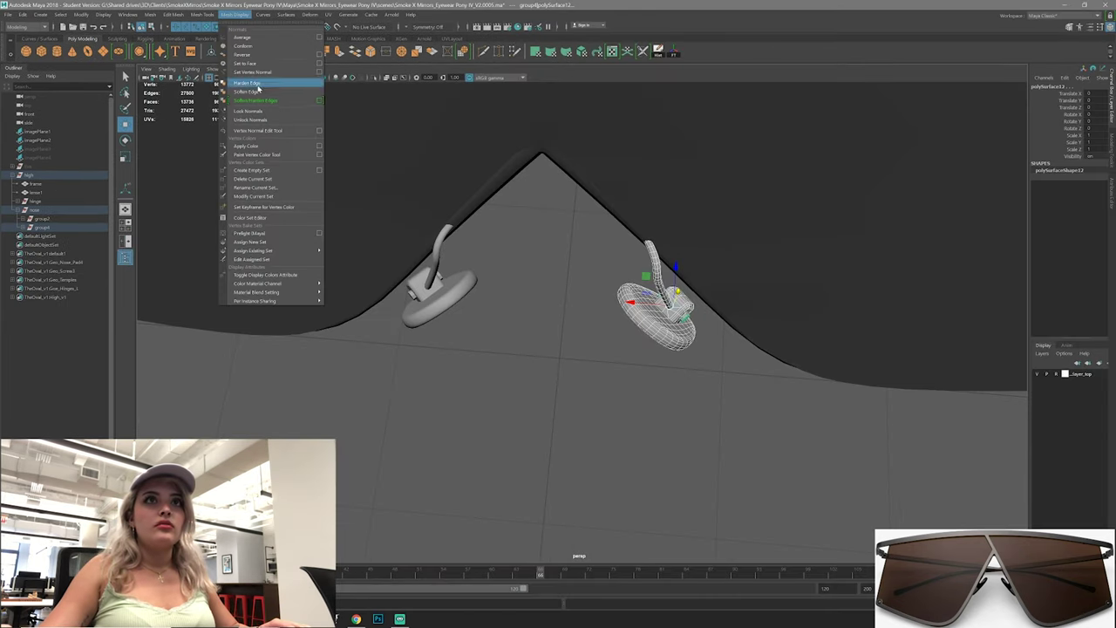
left_click_drag(261, 82, 685, 274, "alt")
right_click(685, 273, "shift")
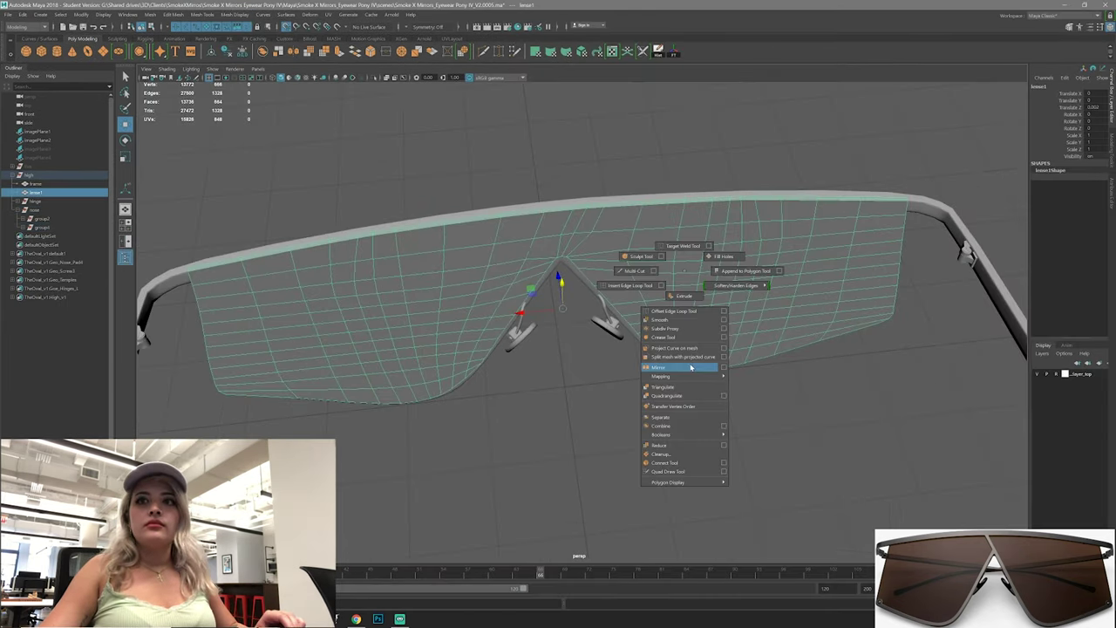
left_click(680, 487)
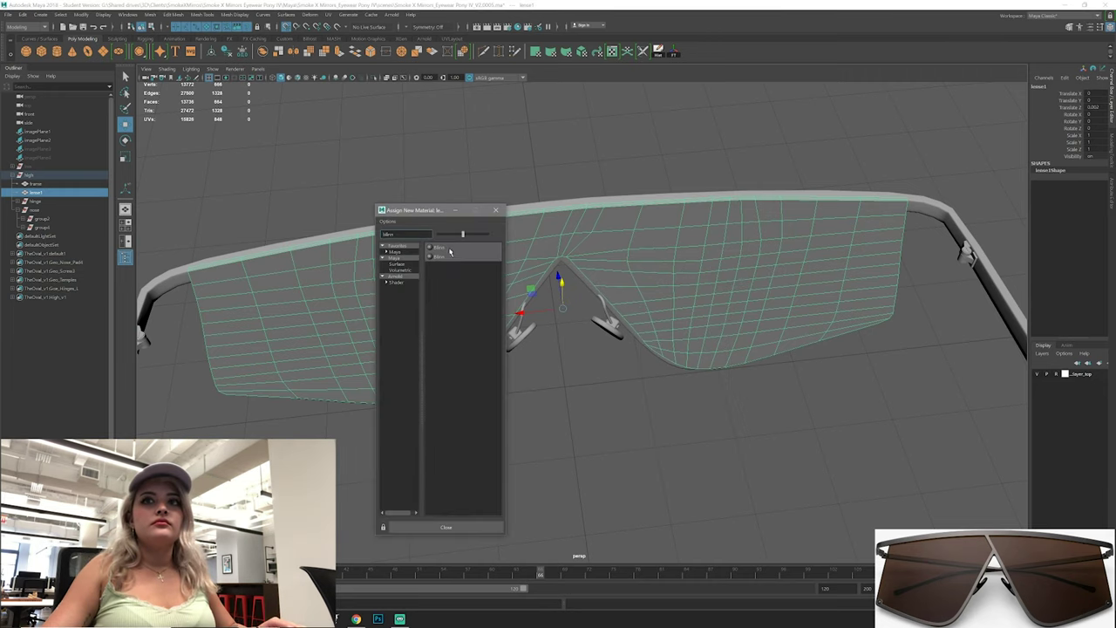
Step: Re-export the 'high' group over the OBJ and reload the mesh in Substance Painter
left_click(28, 176)
left_click(9, 14)
left_click(39, 122)
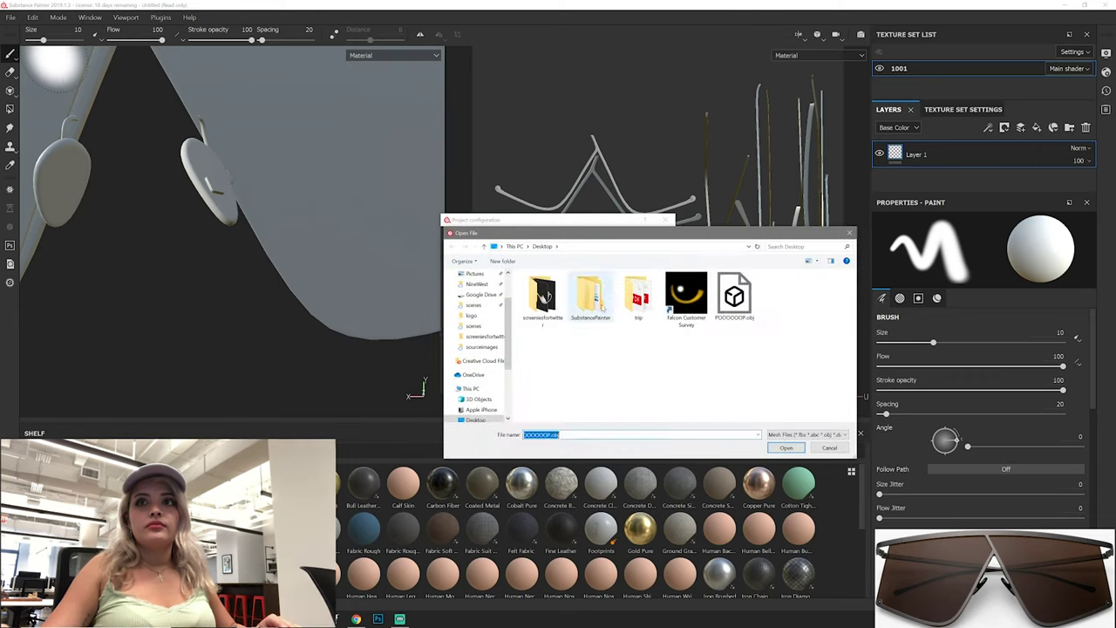
key("Return")
left_click(578, 379)
mouse_move(262, 235)
left_mouse_down("alt")
mouse_move(370, 231)
mouse_move(331, 253)
left_mouse_up("alt")
left_click(946, 109)
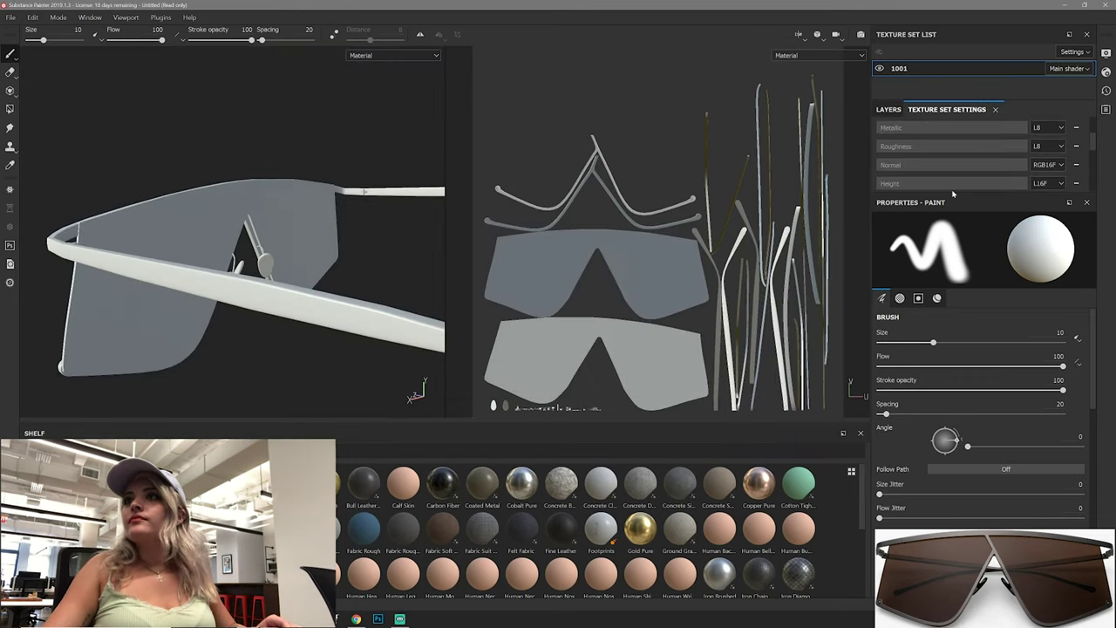
Step: Add an Opacity channel to the texture set, then undo a trial Aluminium Insulator fill
left_click_drag(953, 193, 990, 501)
left_click(1083, 148)
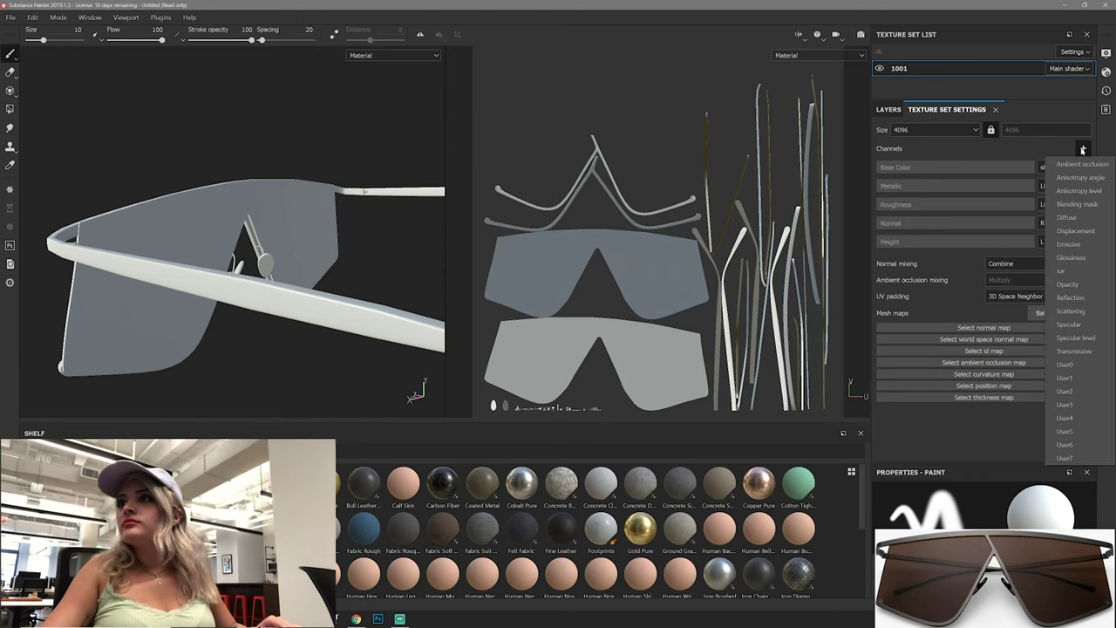
left_click(1068, 313)
left_click(889, 109)
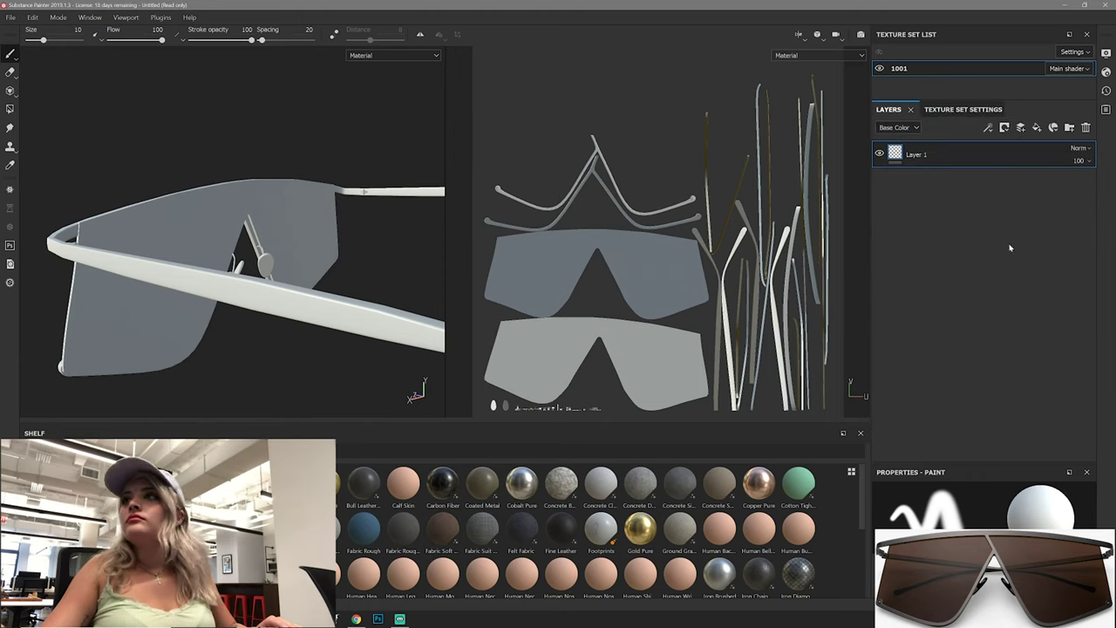
left_click_drag(335, 482, 239, 233)
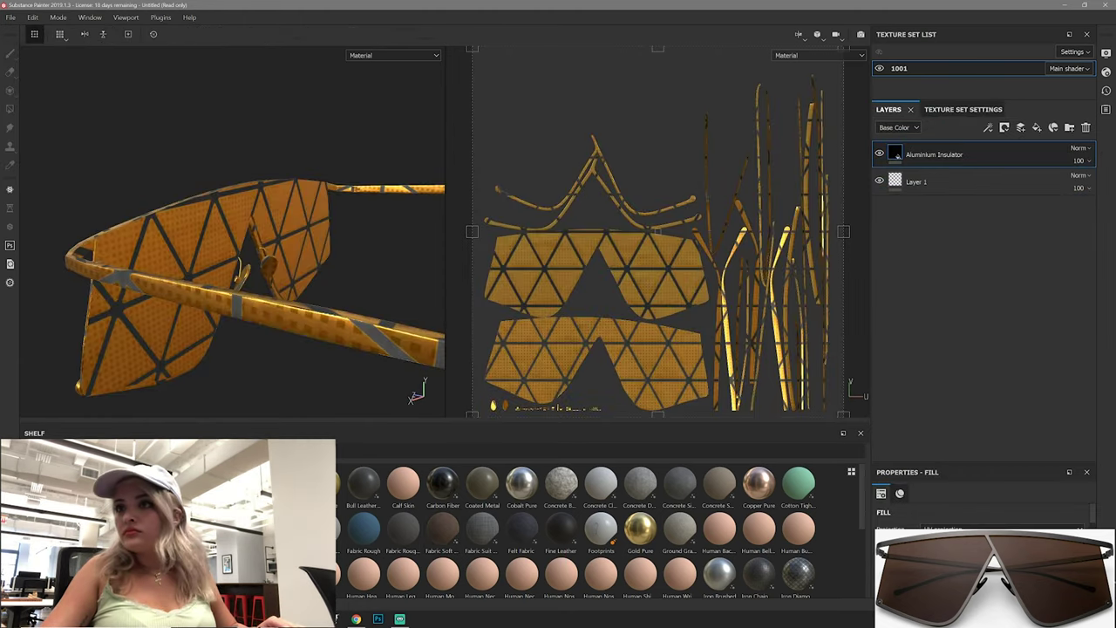
key("ctrl+z")
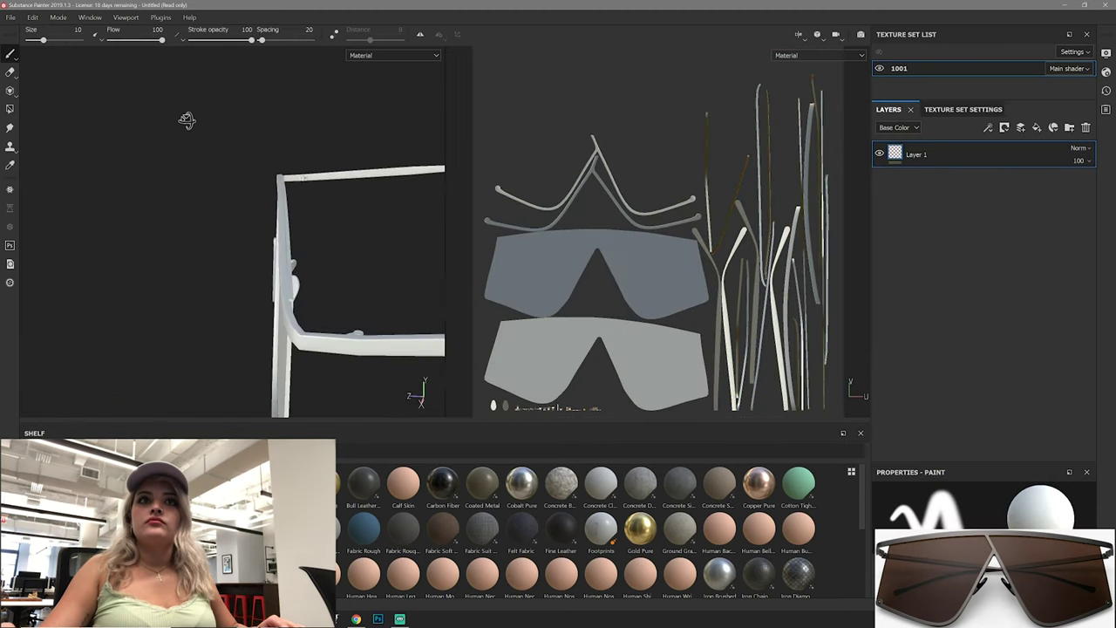
Step: Save the project in a new Desktop folder as 'Smoke x Mirrors Eyewear, PONY IV'
left_click(10, 17)
left_click(94, 94)
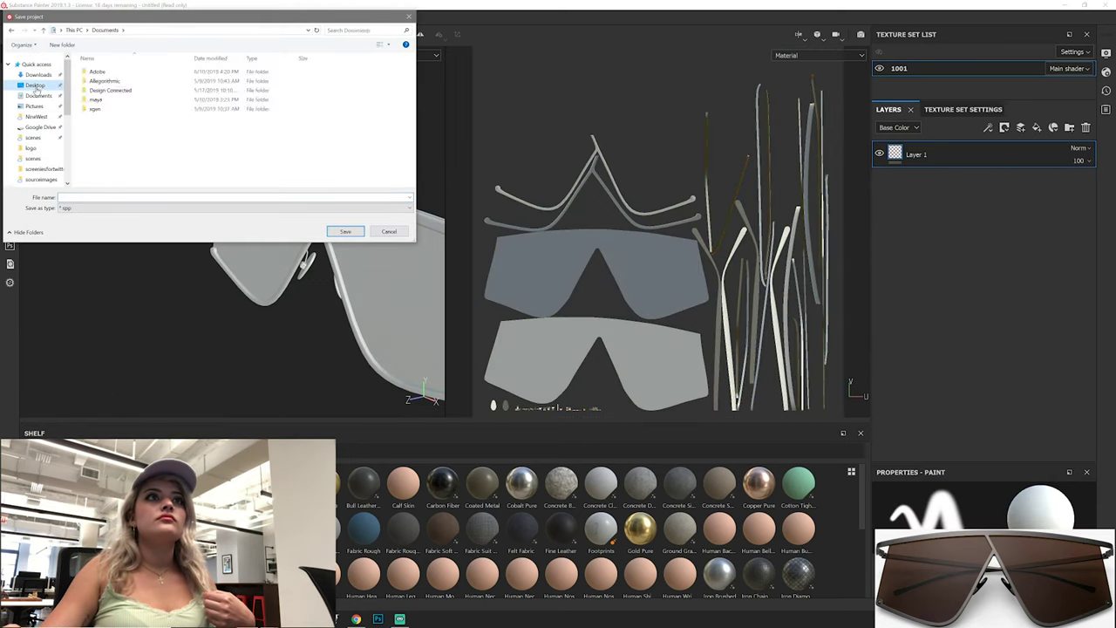
left_click(314, 245)
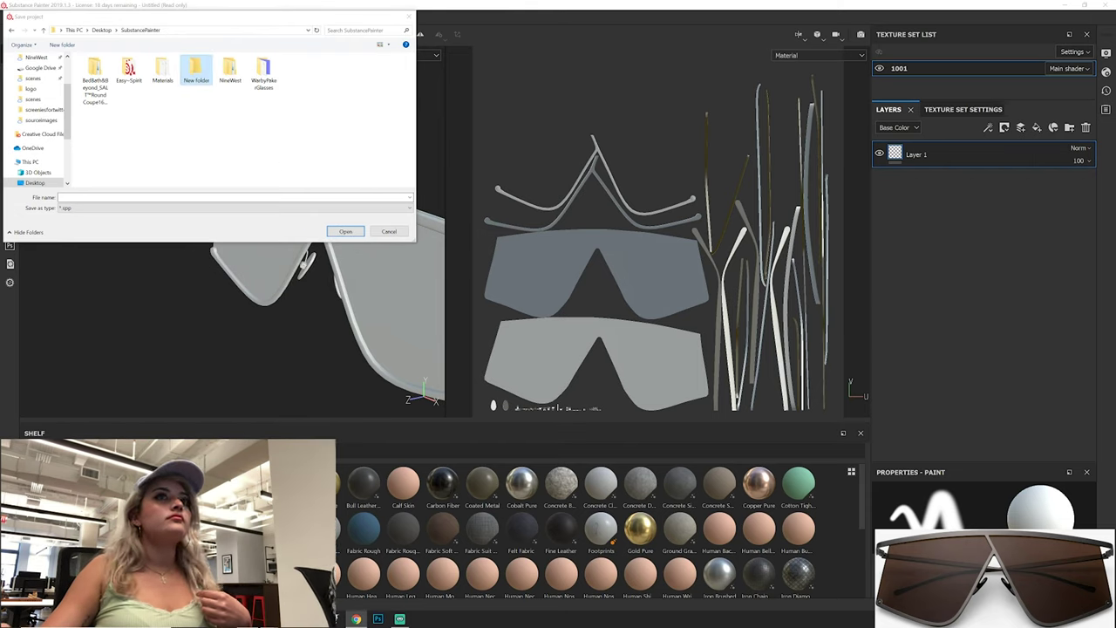
type("Smoke x Mini")
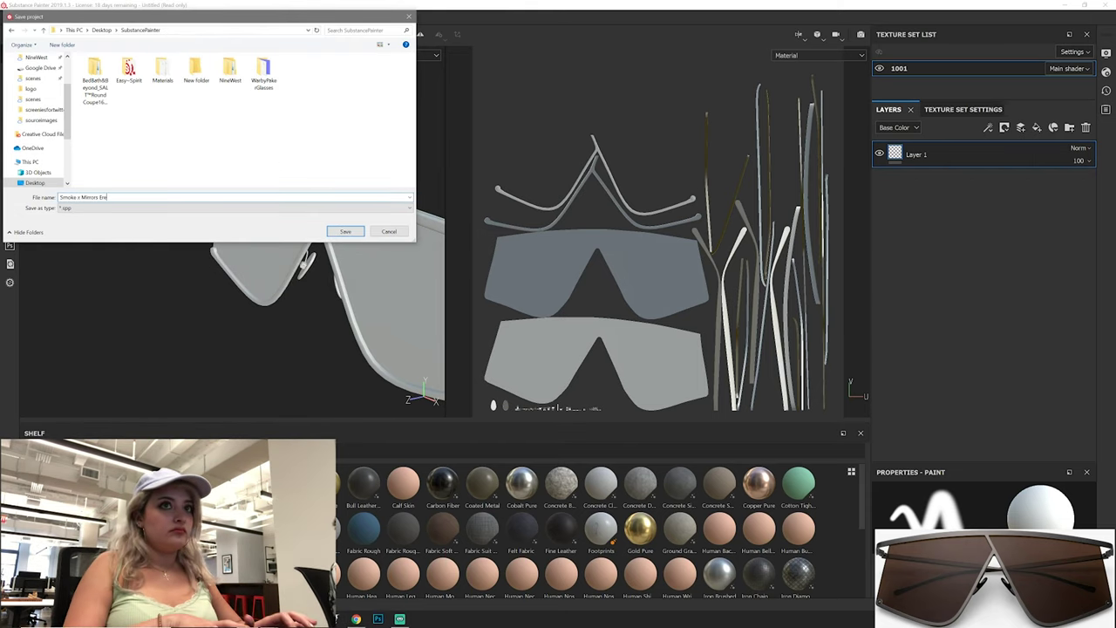
type("ea")
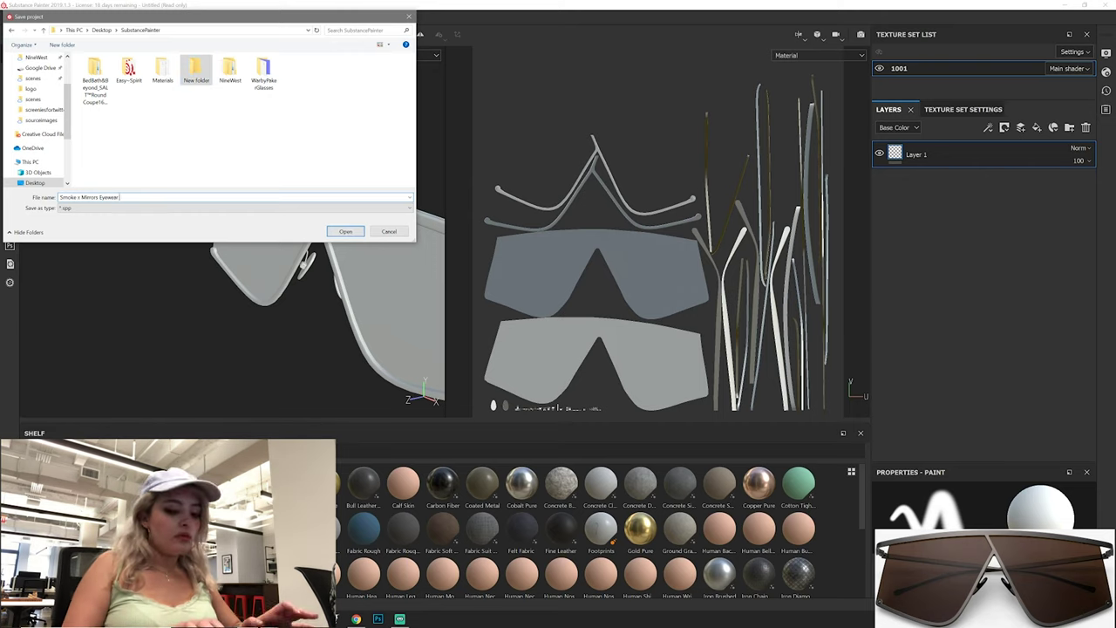
type(" PONY N")
left_click(120, 197)
type(",")
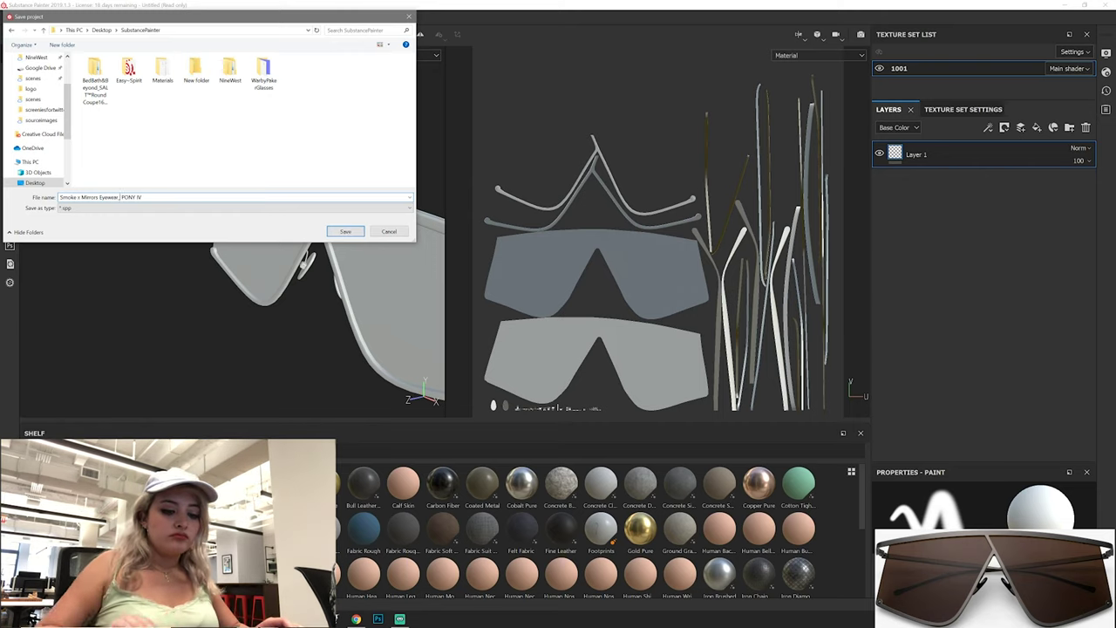
left_click(347, 234)
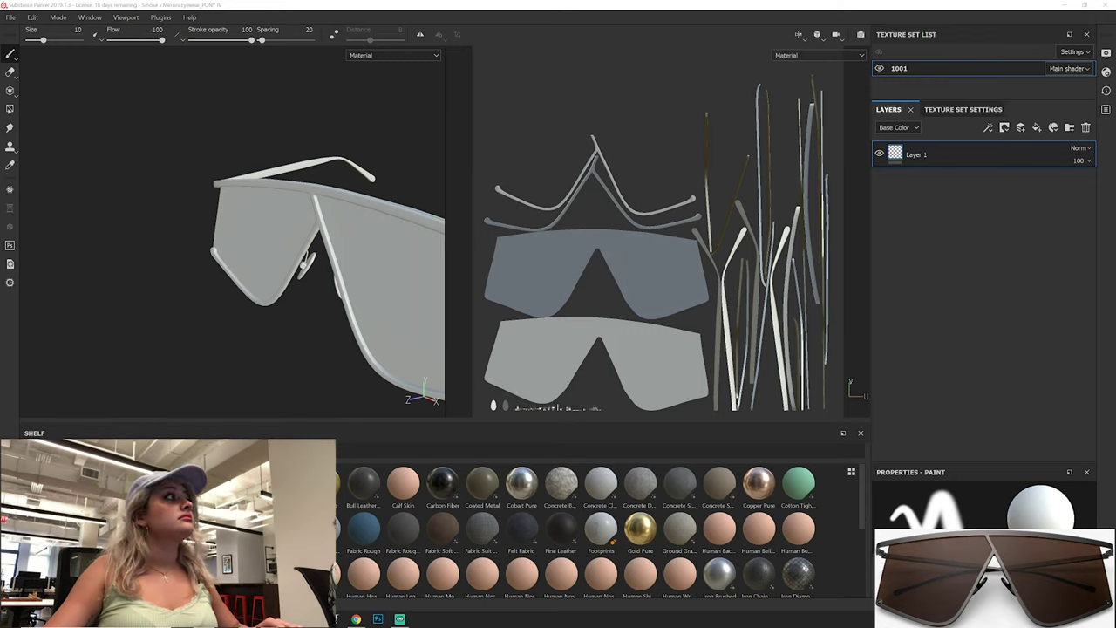
Step: Bake normal, world space normal, ID, ambient occlusion and curvature maps for texture set 1001
left_click(962, 109)
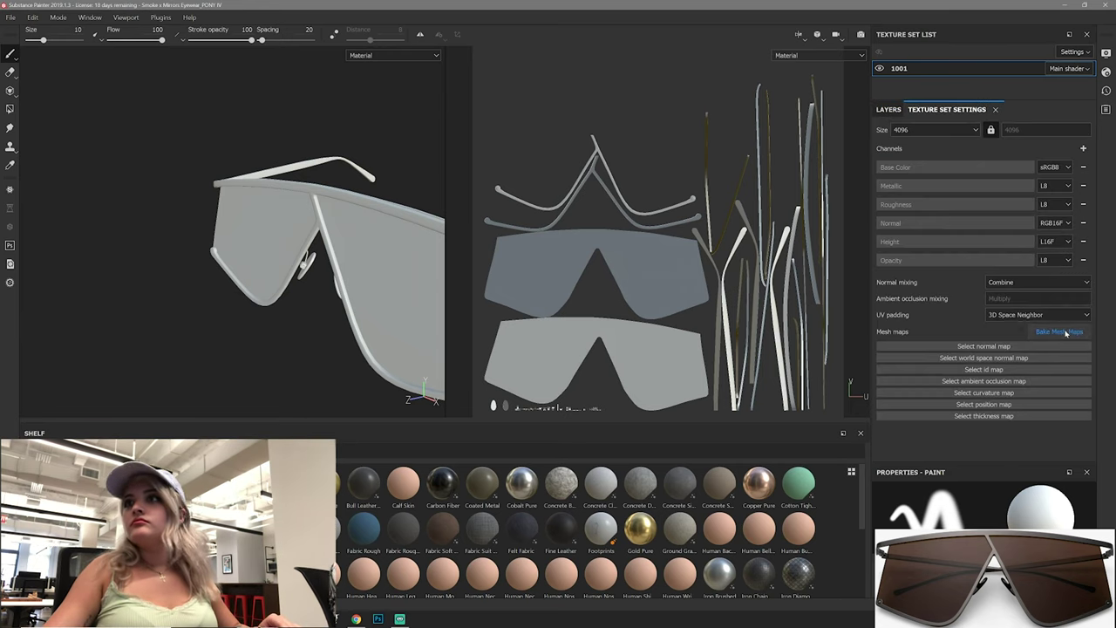
left_click(1059, 331)
left_click(566, 150)
left_click(640, 491)
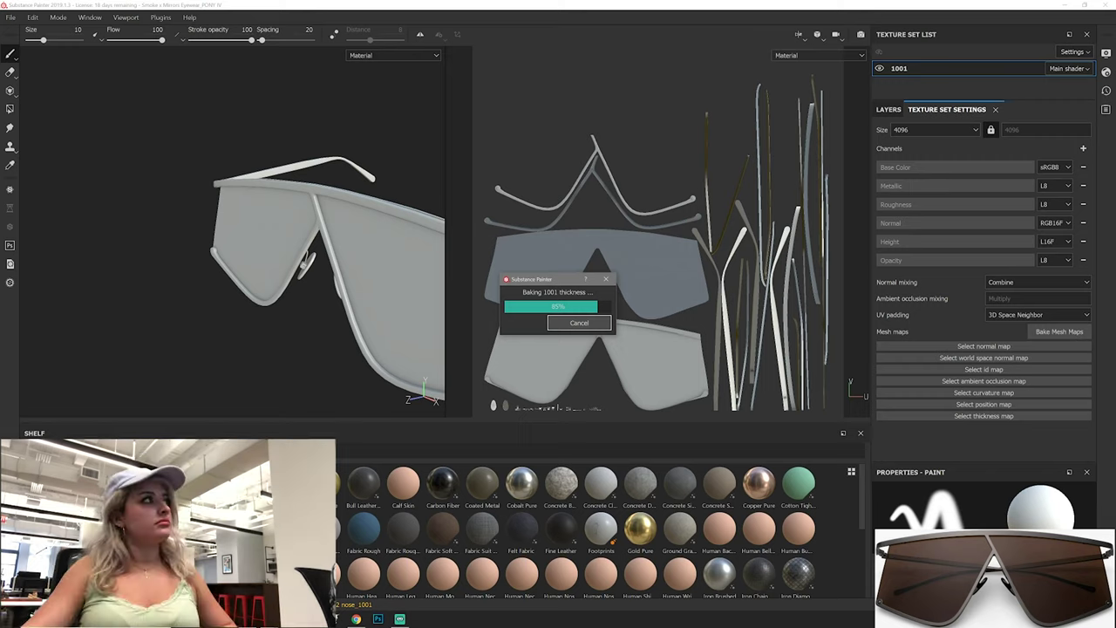
mouse_move(349, 244)
left_mouse_down("alt")
mouse_move(339, 237)
mouse_move(301, 299)
mouse_move(322, 234)
mouse_move(287, 218)
mouse_move(294, 154)
mouse_move(284, 213)
left_mouse_up("alt")
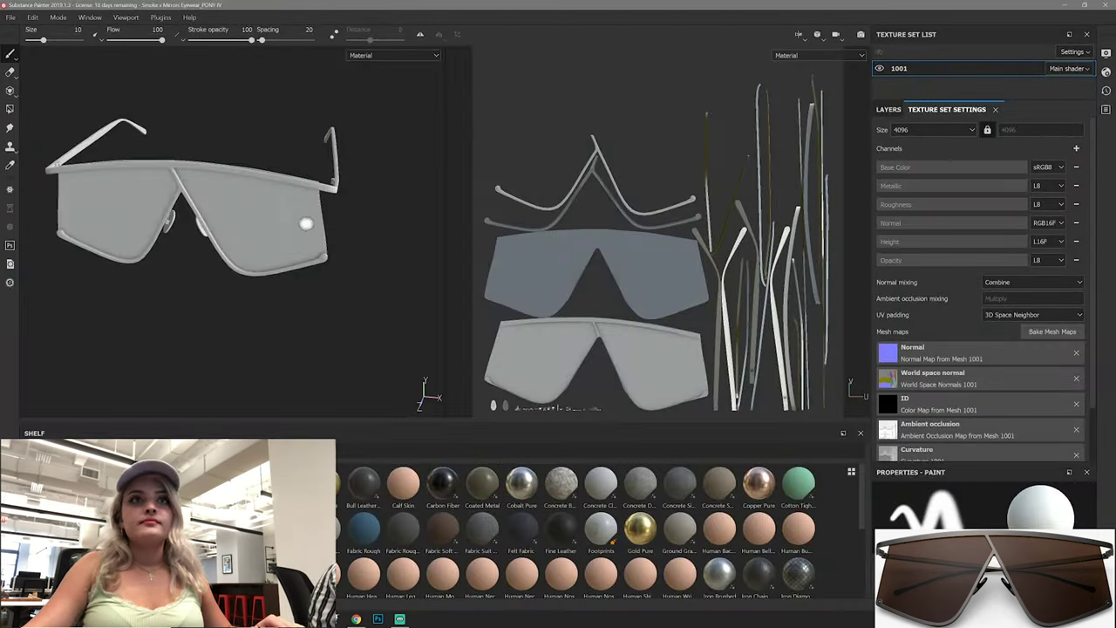
scroll(302, 232, "up", 3)
scroll(281, 292, "up", 3)
mouse_move(280, 292)
left_mouse_down("alt")
mouse_move(241, 281)
mouse_move(175, 301)
left_mouse_up("alt")
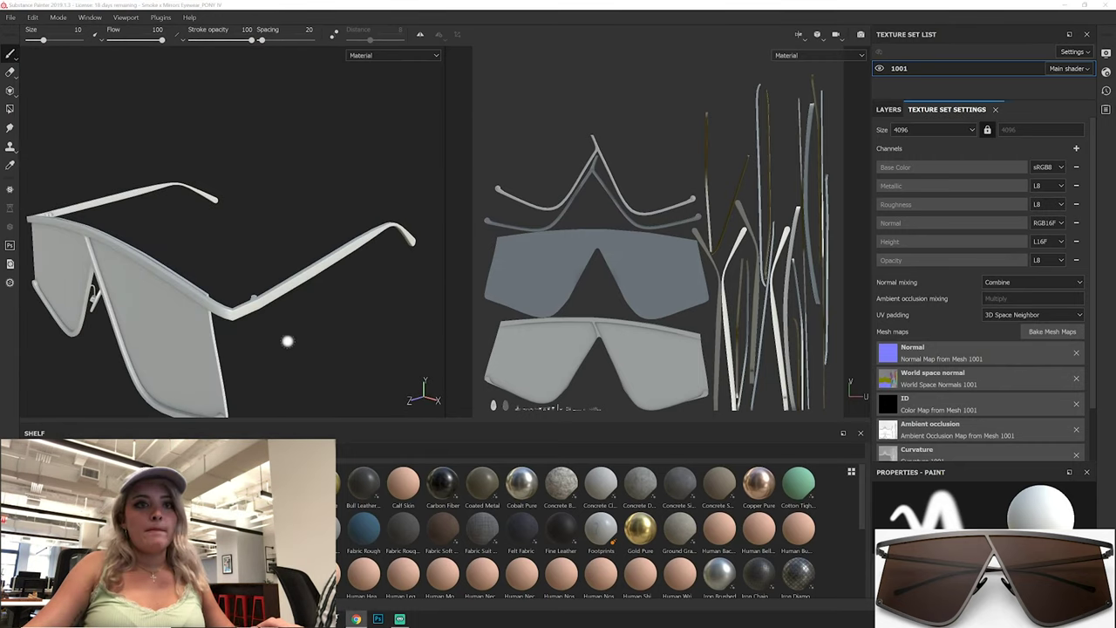
Step: Add a layer folder named frames above Layer 1
left_click(888, 109)
left_click(1069, 127)
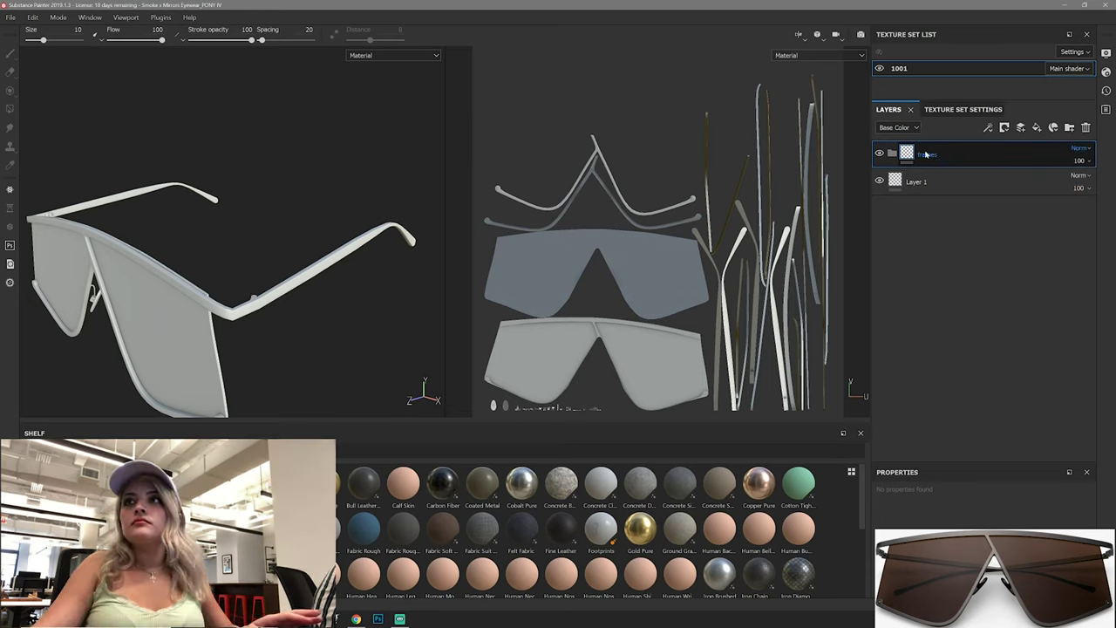
right_click(940, 149)
left_click(995, 21)
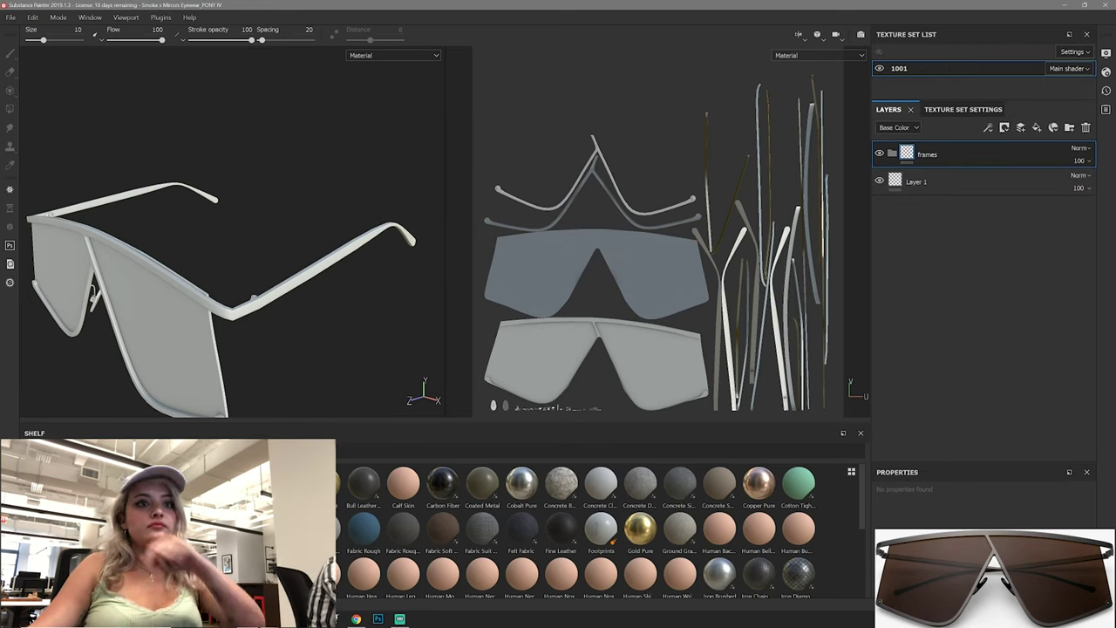
Step: Apply Aluminium Brushed Worn to the glasses and filter the shelf for steel materials
left_click(44, 558)
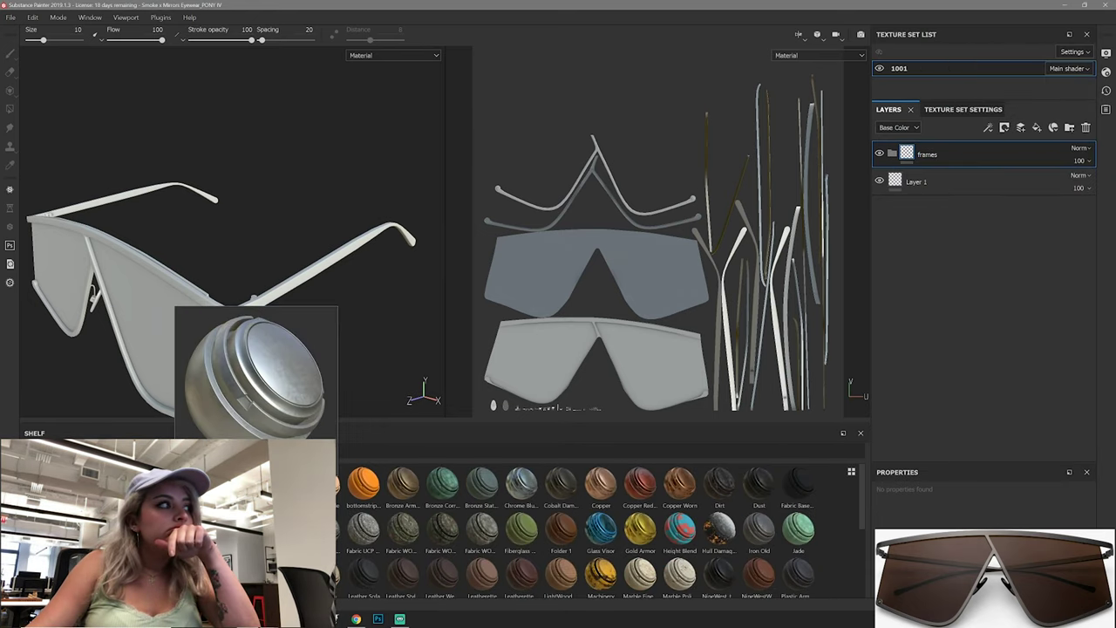
left_click_drag(323, 484, 366, 336)
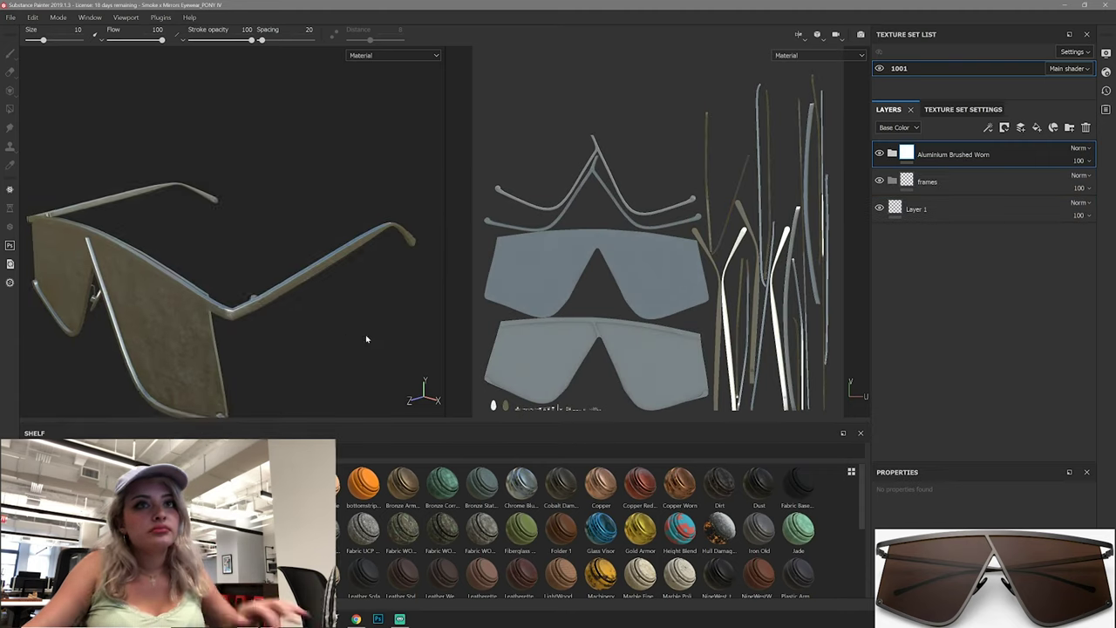
right_click_drag(367, 337, 175, 353, "alt")
type("steel")
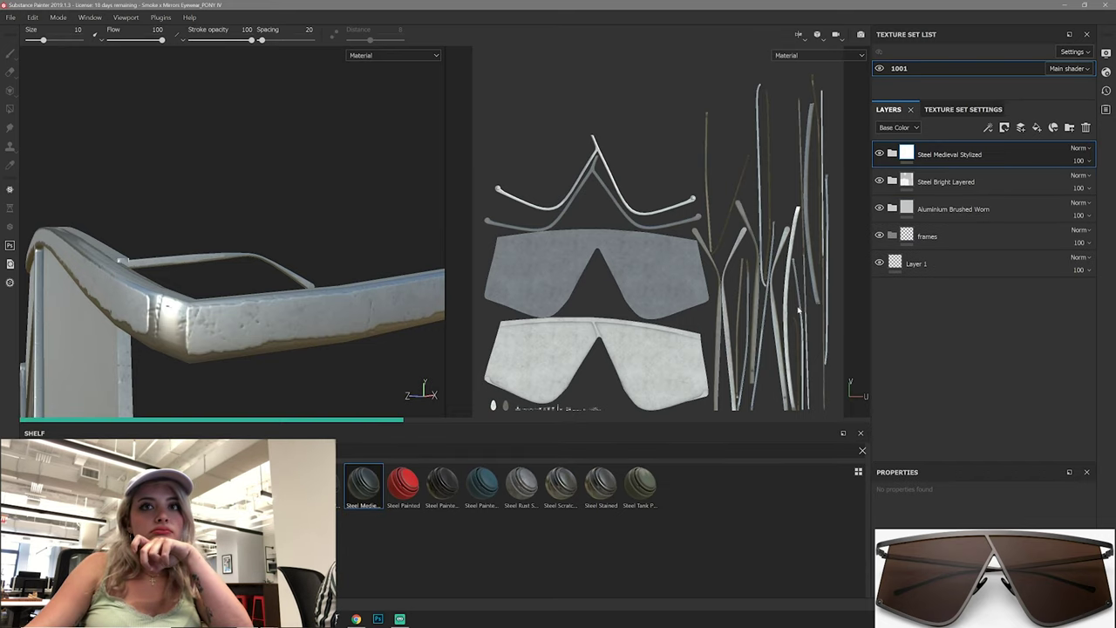
Step: Delete Layer 1 from the layer stack
left_click(959, 262)
left_click_drag(82, 301, 831, 382, "alt")
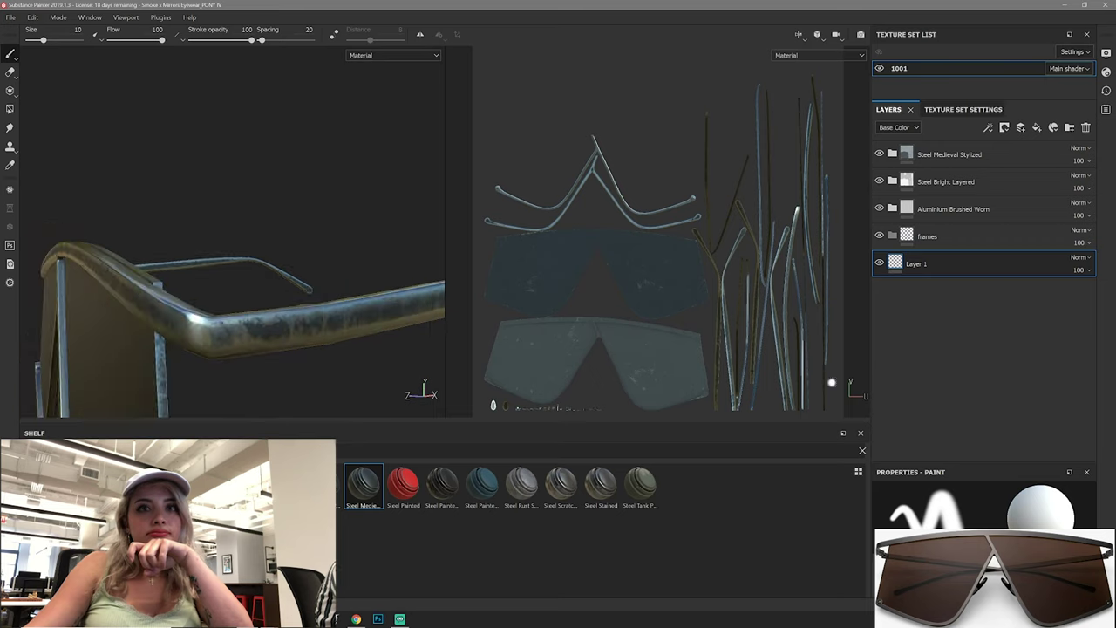
left_click_drag(383, 427, 384, 511)
left_click_drag(472, 262, 669, 261)
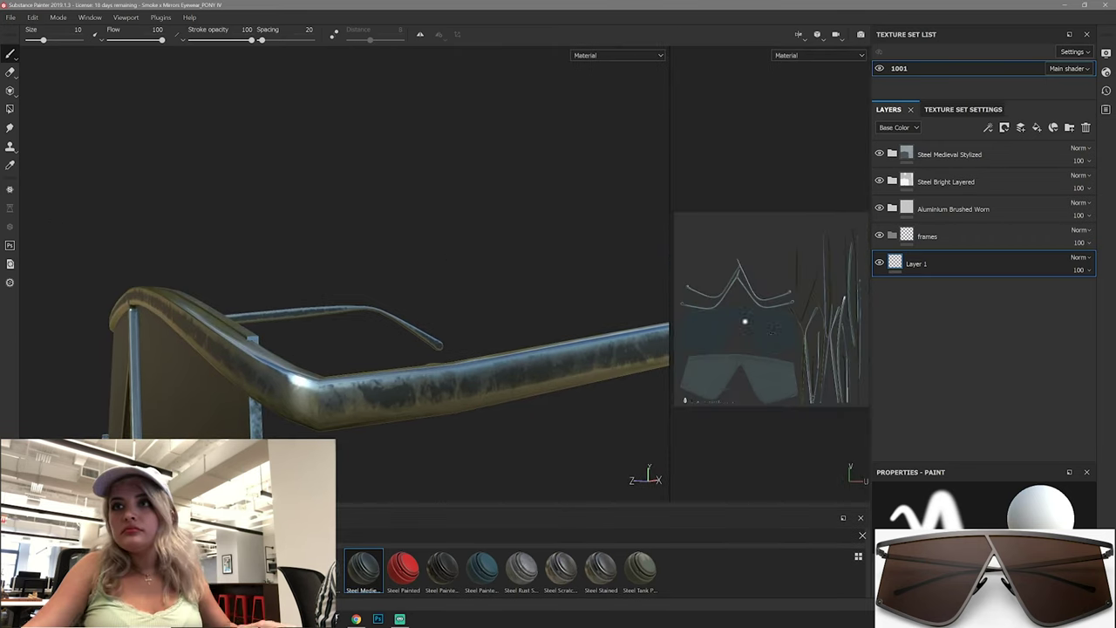
left_click_drag(475, 379, 378, 351, "alt")
key("Delete")
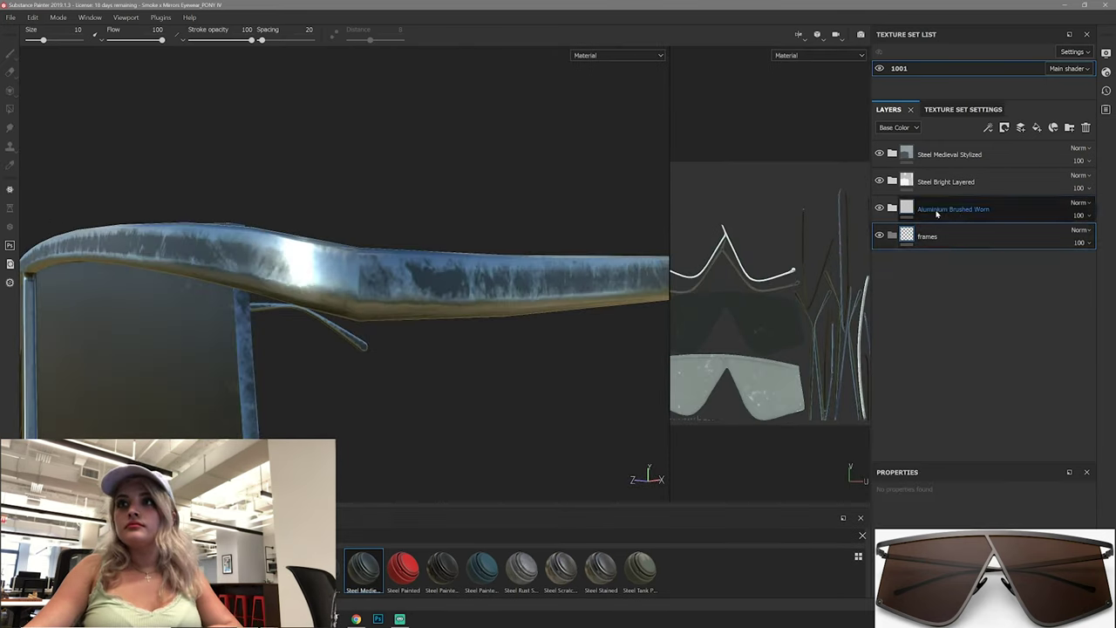
Step: Remove Steel Medieval Stylized, hide Aluminium Brushed Worn, and apply Steel Gun Matte to the frames
left_click(879, 208)
left_click(1087, 128)
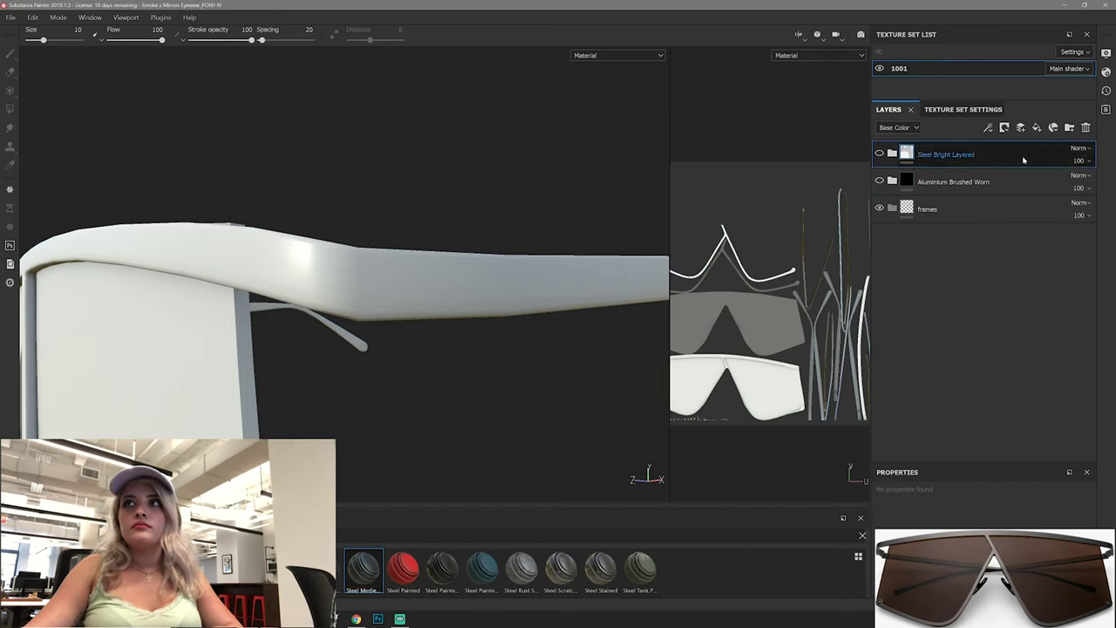
left_click(879, 155)
left_click(880, 155)
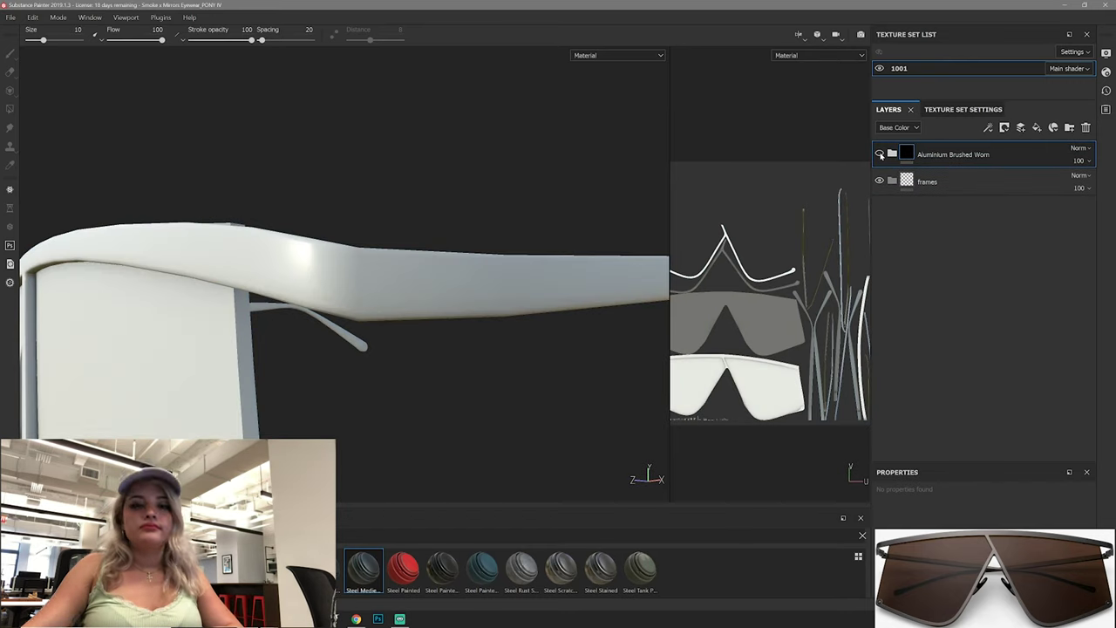
left_click_drag(364, 567, 350, 414)
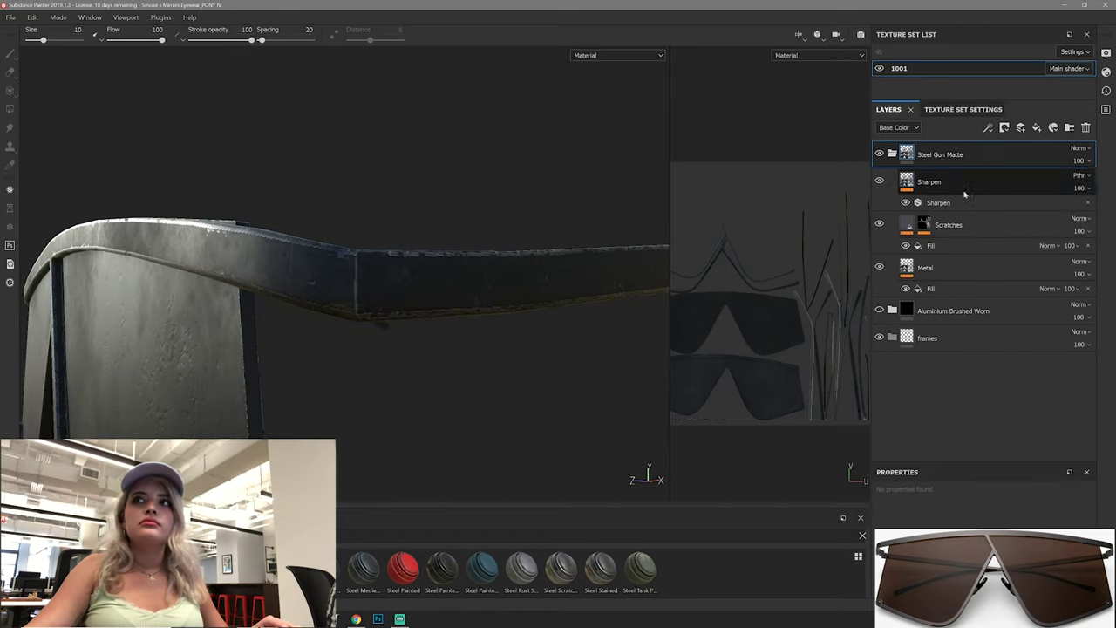
Step: Delete the Sharpen, Scratches, Metal and Steel Gun Matte layers
left_click(925, 187)
key("Delete")
mouse_move(668, 428)
left_mouse_down("alt")
mouse_move(443, 291)
mouse_move(327, 354)
mouse_move(239, 249)
mouse_move(369, 236)
mouse_move(411, 287)
mouse_move(398, 306)
mouse_move(436, 288)
left_mouse_up("alt")
left_click(880, 181)
key("Delete")
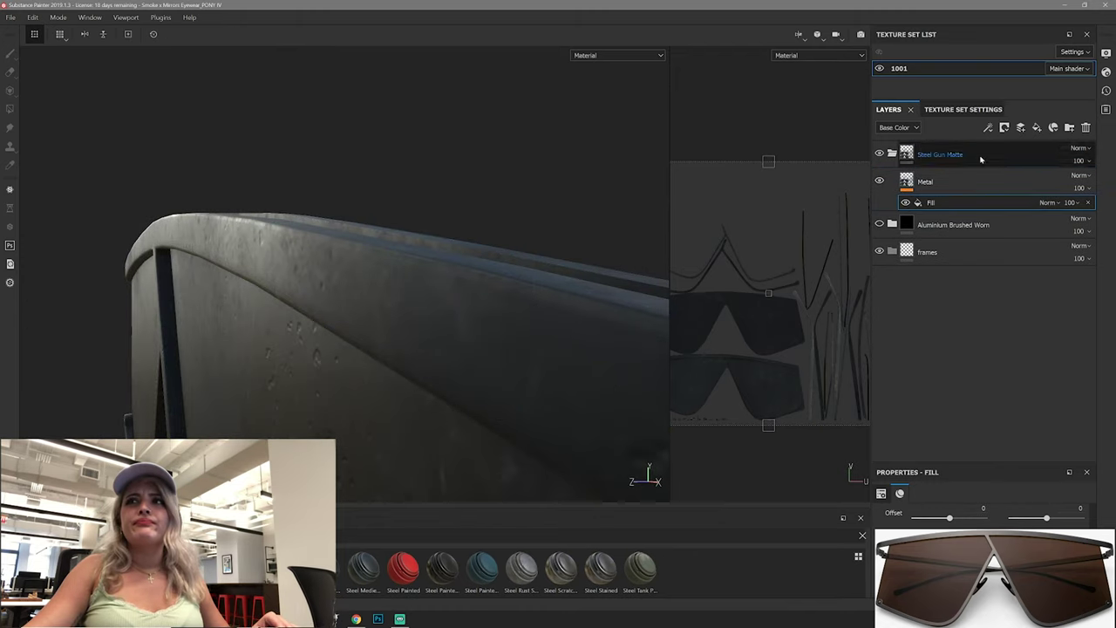
left_click(907, 181)
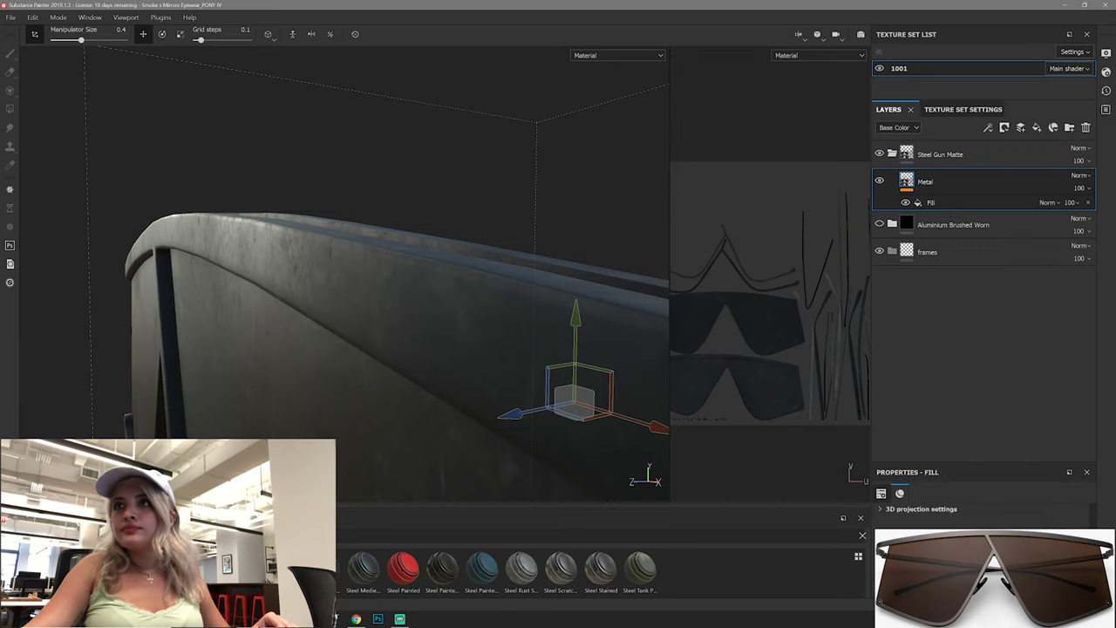
left_click(993, 154, "ctrl")
key("Delete")
mouse_move(393, 262)
left_mouse_down("alt")
mouse_move(414, 244)
mouse_move(436, 246)
left_mouse_up("alt")
Step: Remove the Scratches sub-layer and Finish Brushed Linear effect from Aluminium Brushed Worn
left_click(892, 154)
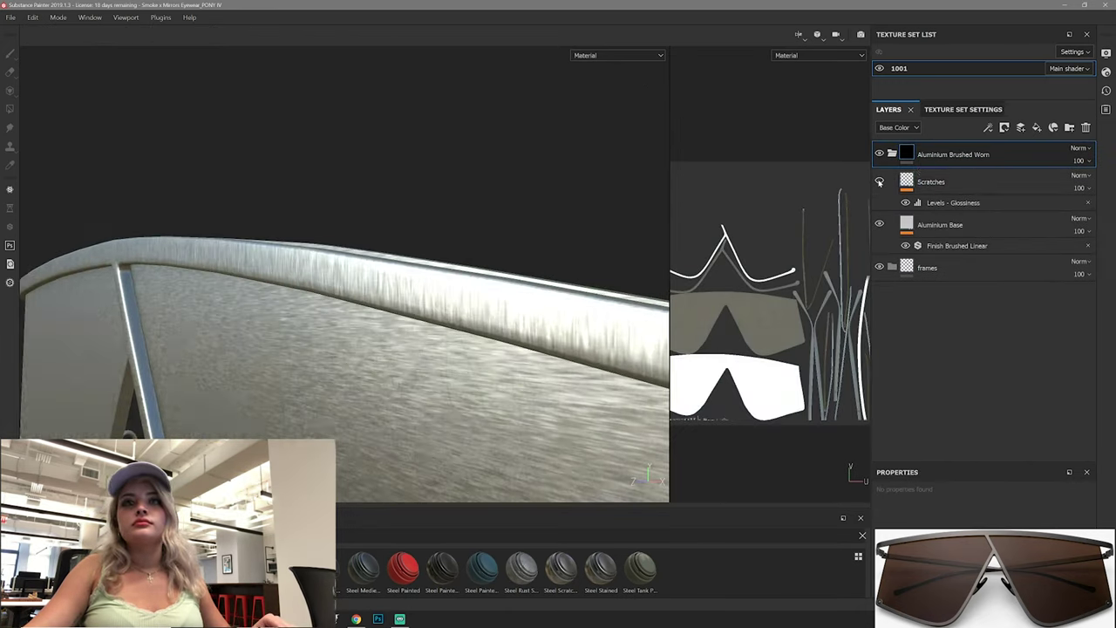
left_click(1092, 171)
key("Delete")
left_click(956, 203)
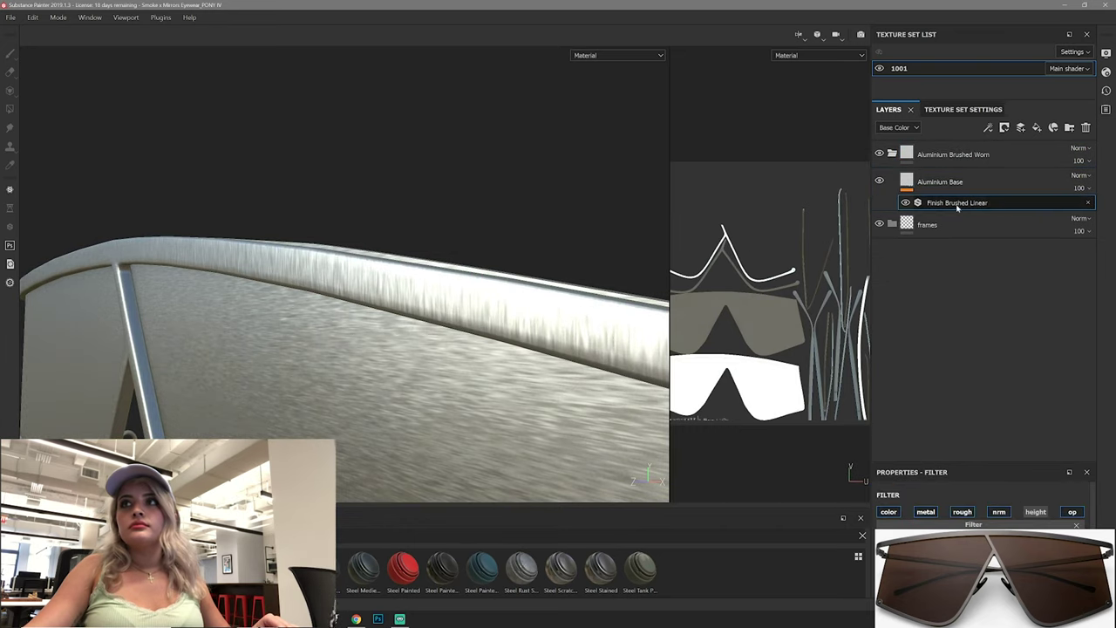
left_click(1008, 321)
left_click_drag(305, 331, 210, 319, "alt")
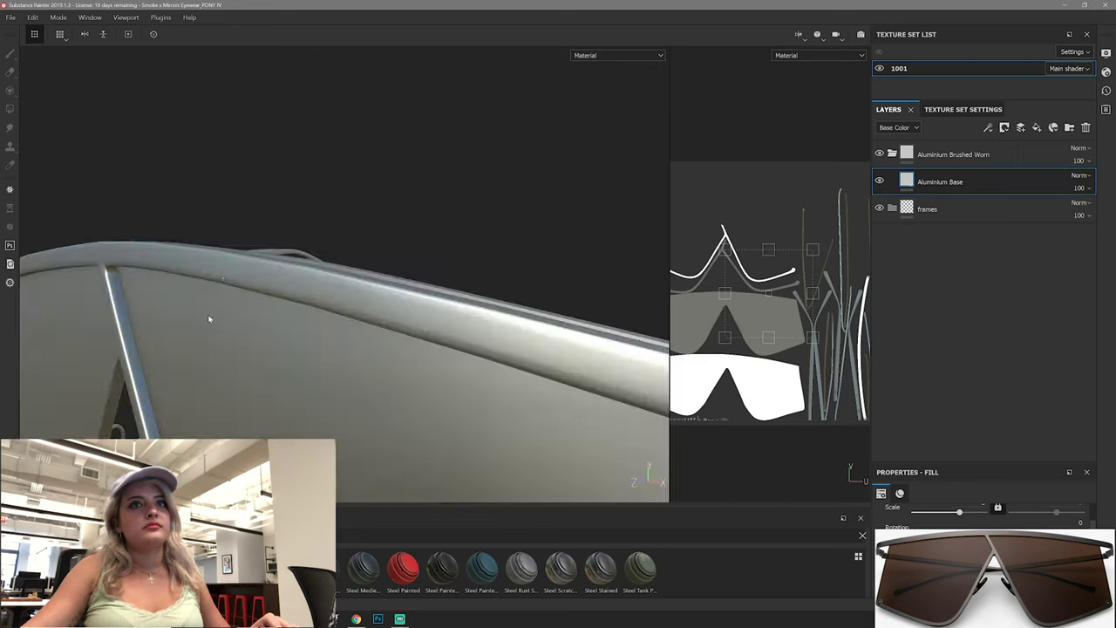
Step: Move Aluminium Brushed Worn into the frames folder
left_click(886, 156)
left_click_drag(953, 186, 953, 186)
right_click(945, 154)
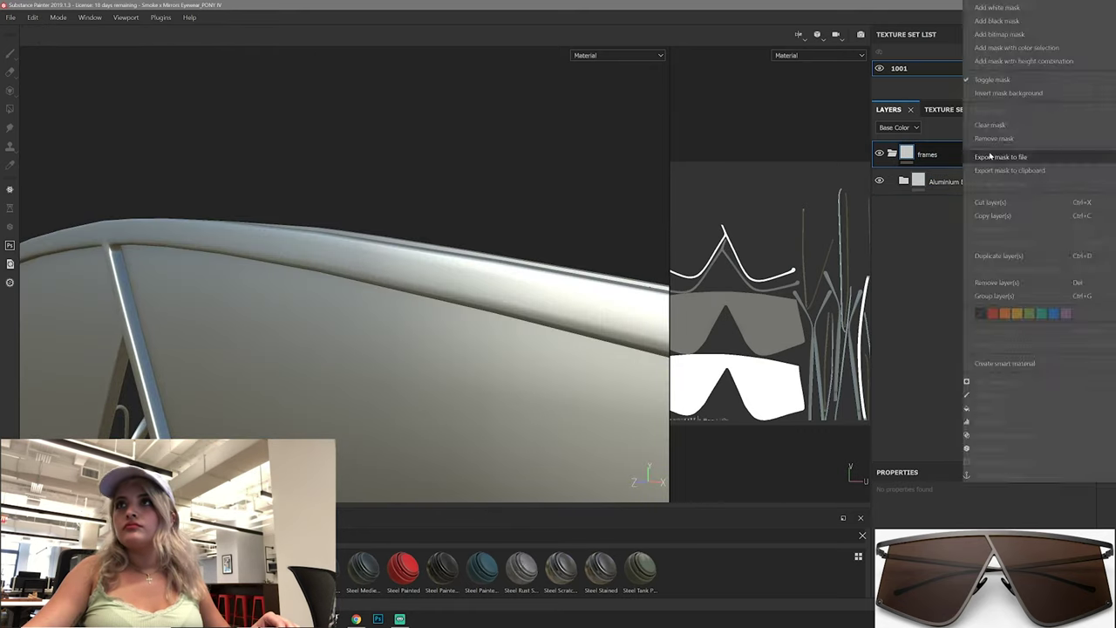
Step: Add a mask to the frames folder and switch to polygon fill mode
left_click(967, 52)
left_click_drag(1006, 466, 1002, 244)
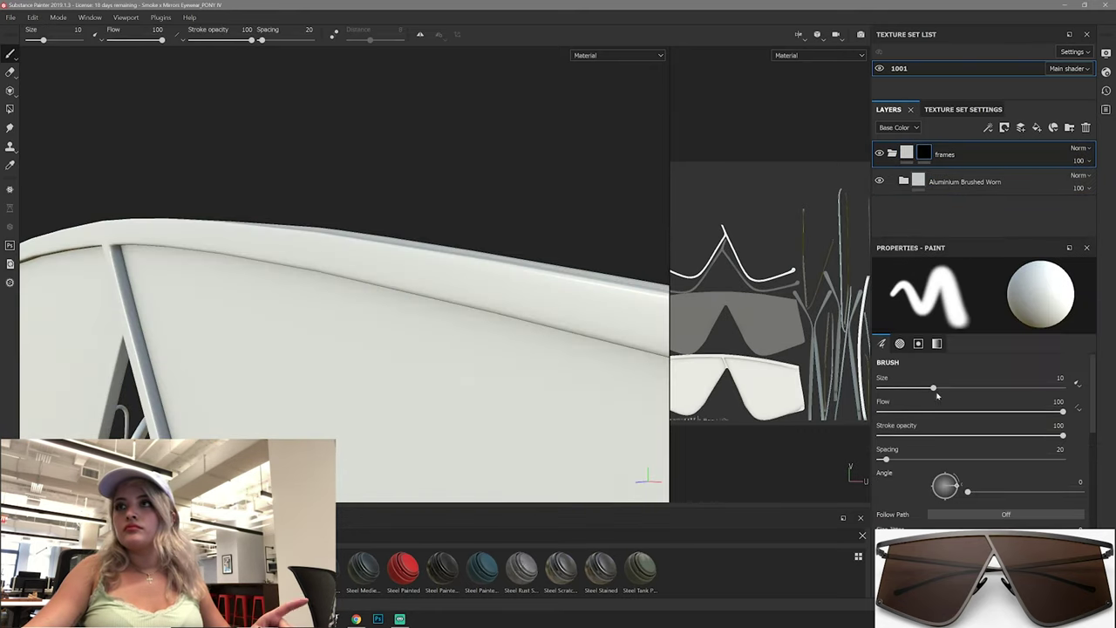
key("4")
mouse_move(523, 331)
left_mouse_down("alt")
mouse_move(414, 346)
mouse_move(429, 296)
left_mouse_up("alt")
mouse_move(490, 269)
left_mouse_down("alt")
mouse_move(320, 369)
mouse_move(422, 362)
left_mouse_up("alt")
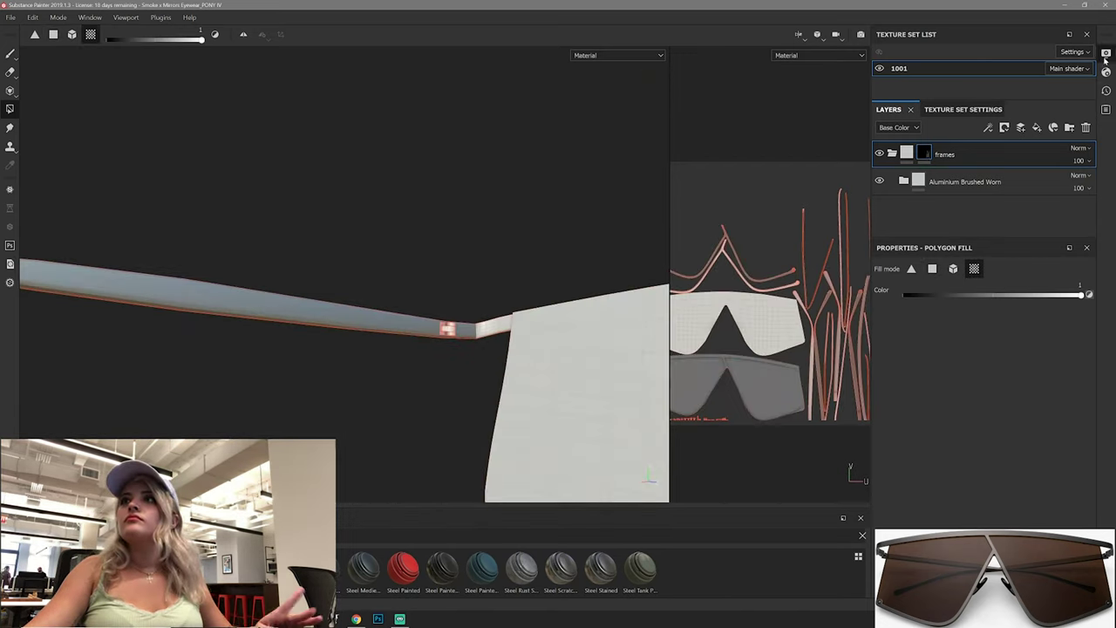
left_click(1106, 54)
mouse_move(259, 279)
left_mouse_down("alt")
mouse_move(279, 387)
mouse_move(558, 331)
left_mouse_up("alt")
left_click(981, 157)
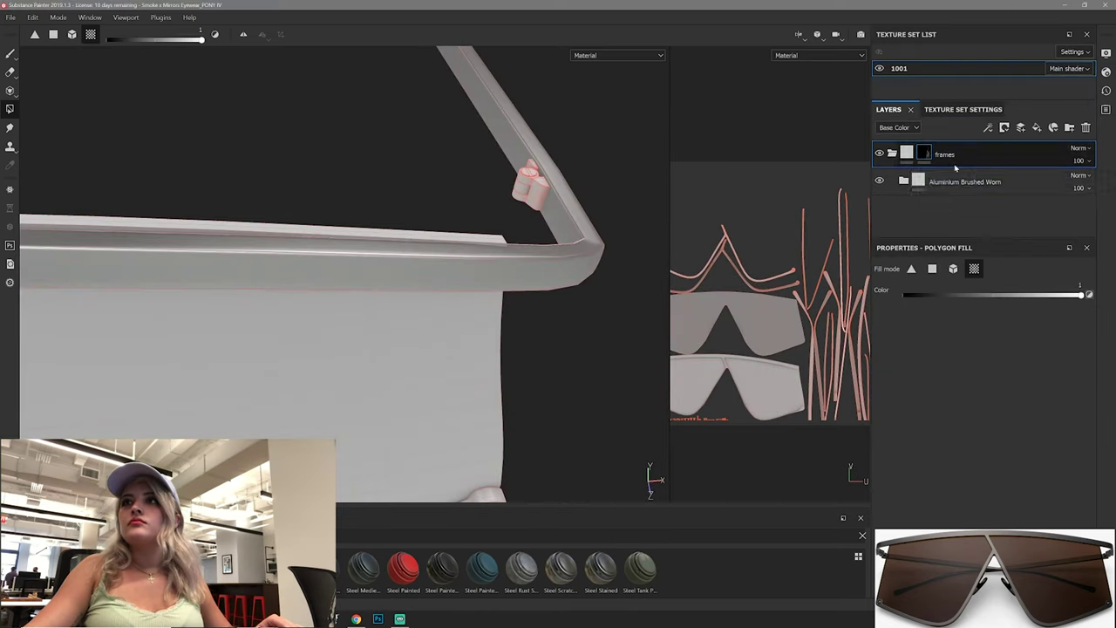
Step: Darken the Aluminium Base fill's base colour to brown
left_click(903, 181)
left_click(980, 383)
left_click(1090, 410)
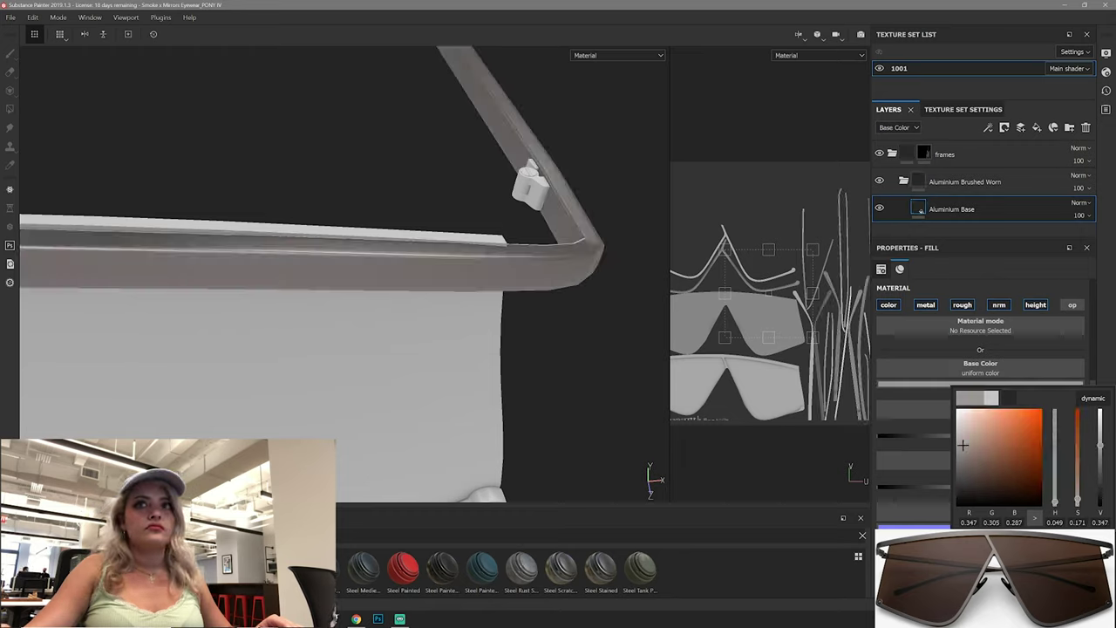
Step: Select the frames mask in polygon fill mode and inspect the hinge, temples and nose pads
left_click_drag(348, 314, 111, 317, "alt")
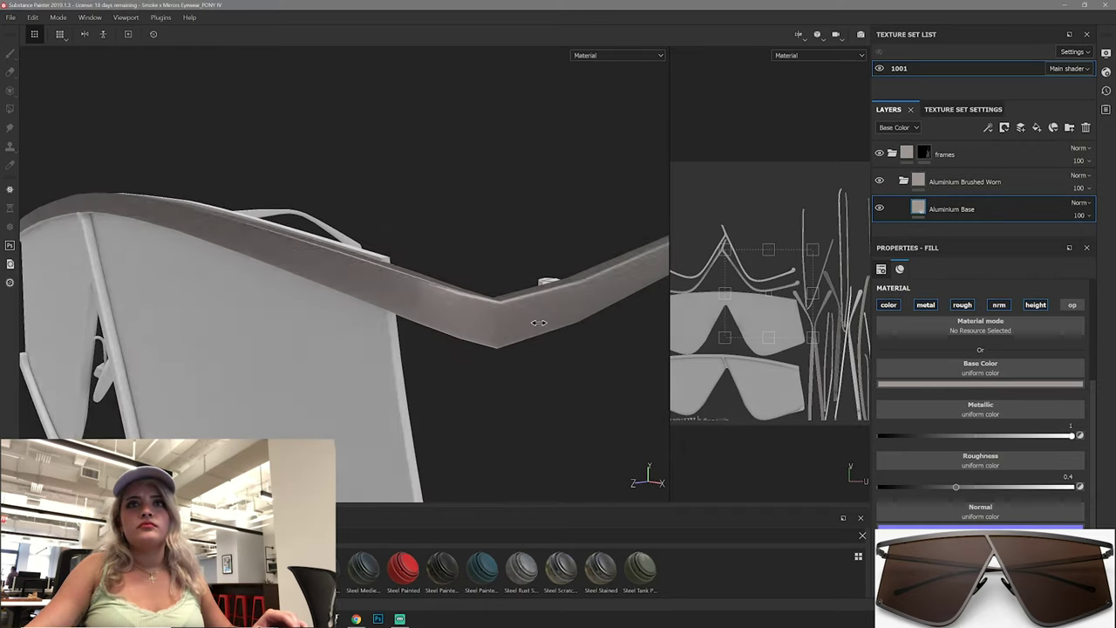
left_click_drag(112, 318, 366, 369, "alt")
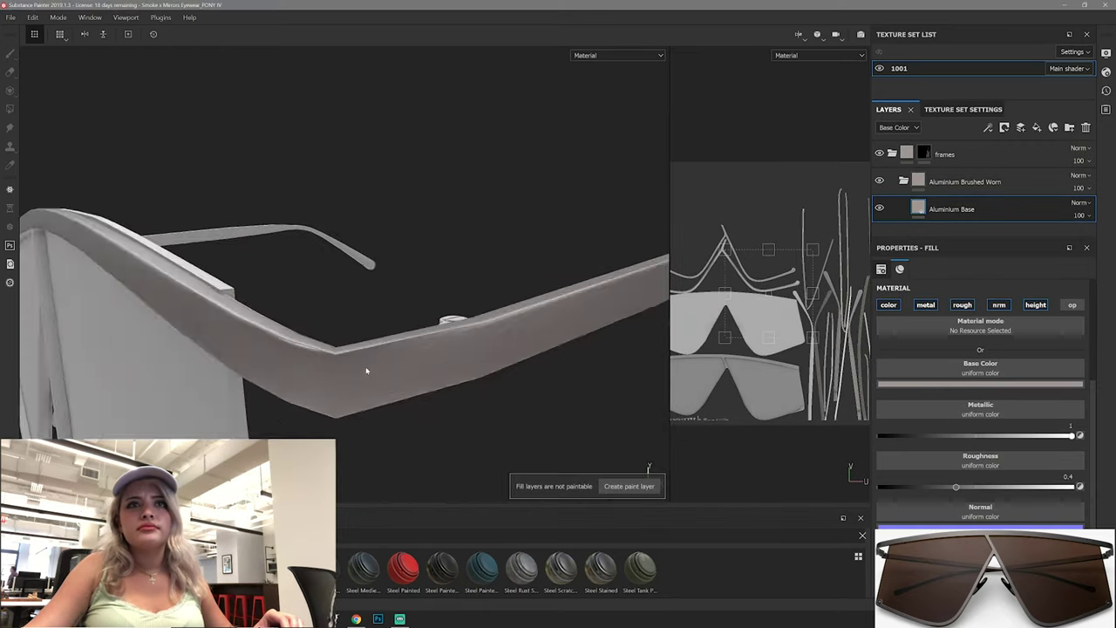
left_click(924, 153)
key("4")
mouse_move(259, 317)
left_mouse_down("alt")
mouse_move(239, 311)
mouse_move(369, 410)
mouse_move(428, 398)
mouse_move(491, 282)
mouse_move(444, 306)
mouse_move(471, 284)
mouse_move(317, 287)
mouse_move(392, 351)
left_mouse_up("alt")
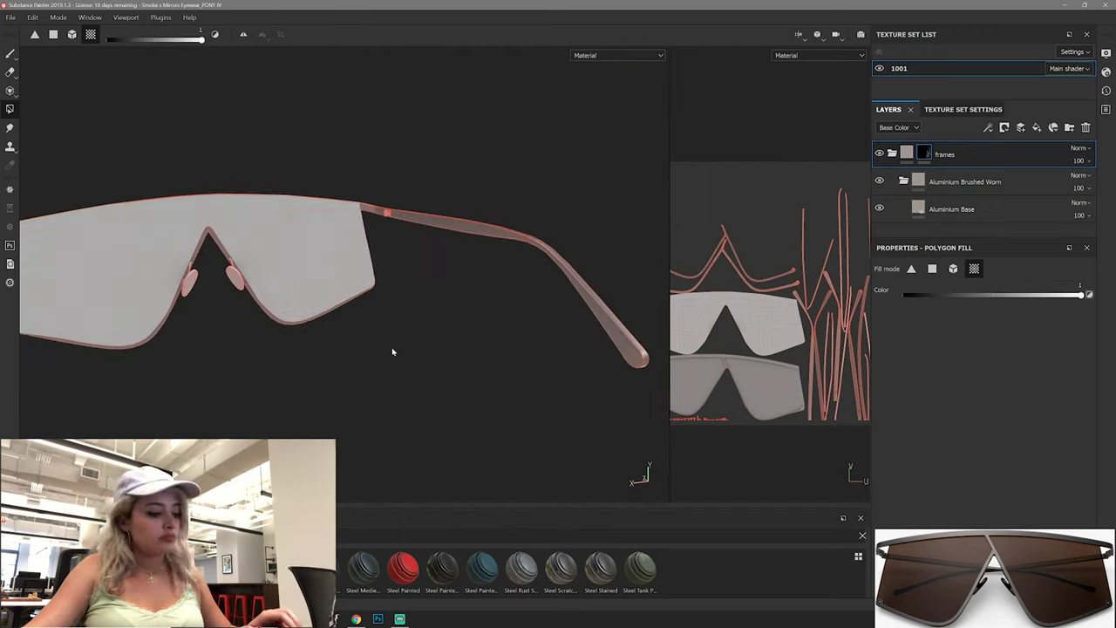
mouse_move(456, 389)
left_mouse_down("alt")
mouse_move(249, 340)
mouse_move(402, 383)
mouse_move(230, 317)
mouse_move(413, 453)
mouse_move(590, 379)
mouse_move(369, 369)
mouse_move(232, 311)
mouse_move(343, 346)
mouse_move(419, 330)
mouse_move(419, 263)
left_mouse_up("alt")
scroll(418, 330, "up", 5)
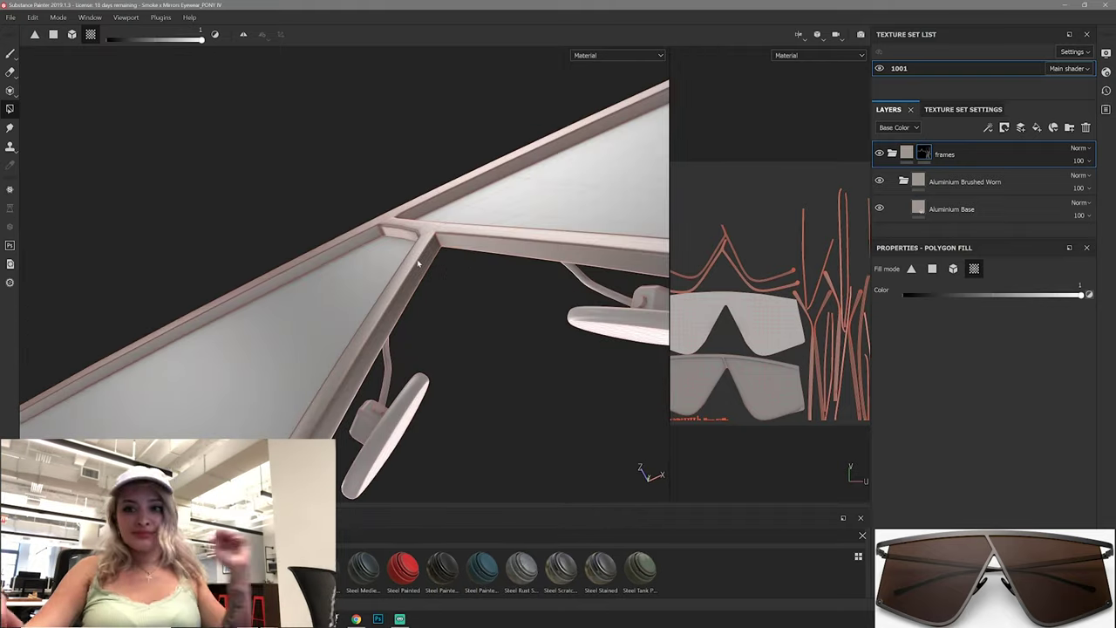
mouse_move(418, 263)
left_mouse_down("alt")
mouse_move(446, 323)
mouse_move(249, 317)
mouse_move(592, 286)
mouse_move(381, 386)
mouse_move(581, 309)
mouse_move(500, 214)
mouse_move(389, 354)
left_mouse_up("alt")
key("f")
Step: Move Aluminium Base directly into frames and delete the empty Aluminium Brushed Worn folder
left_click(951, 209)
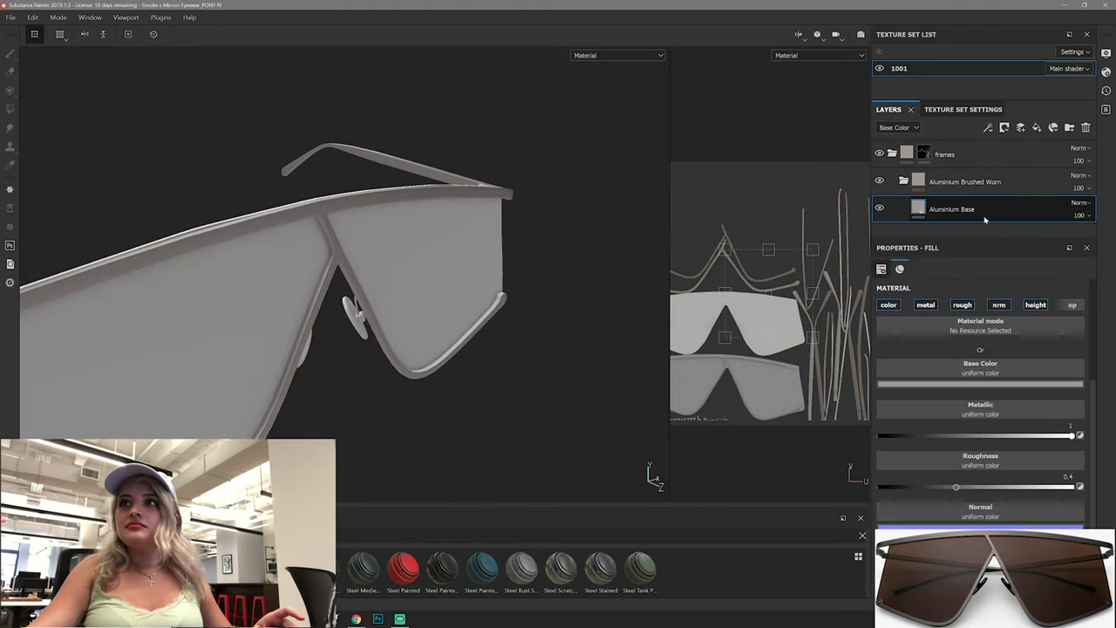
left_click_drag(985, 221, 959, 219)
key("Delete")
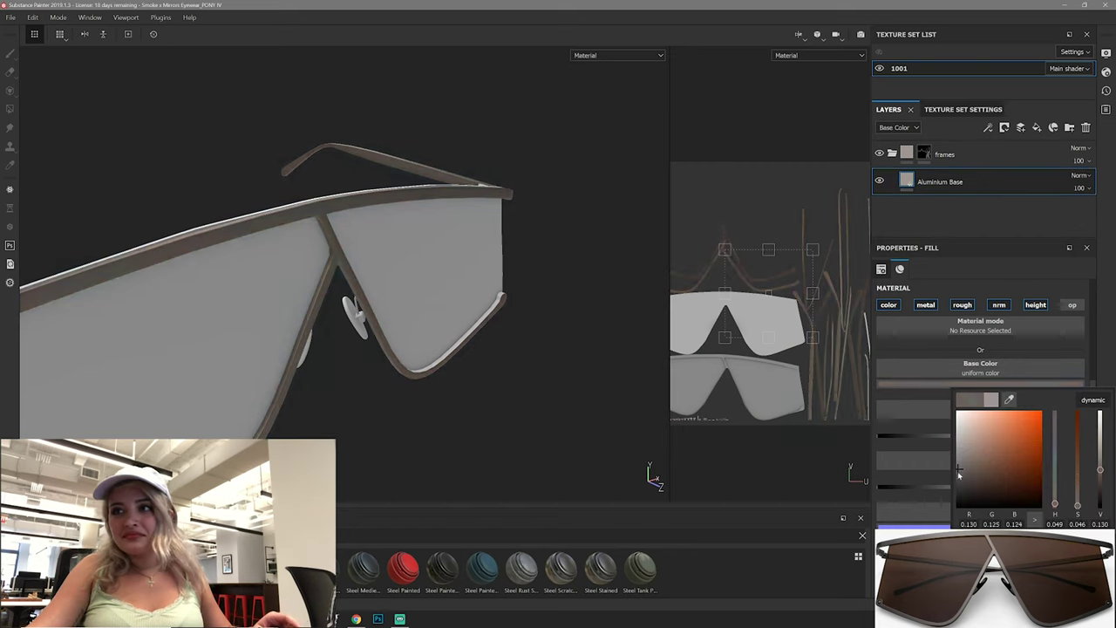
Step: Reframe the glasses and orbit in close on the bridge, nose pad and top bar
key("f")
scroll(327, 341, "up", 3)
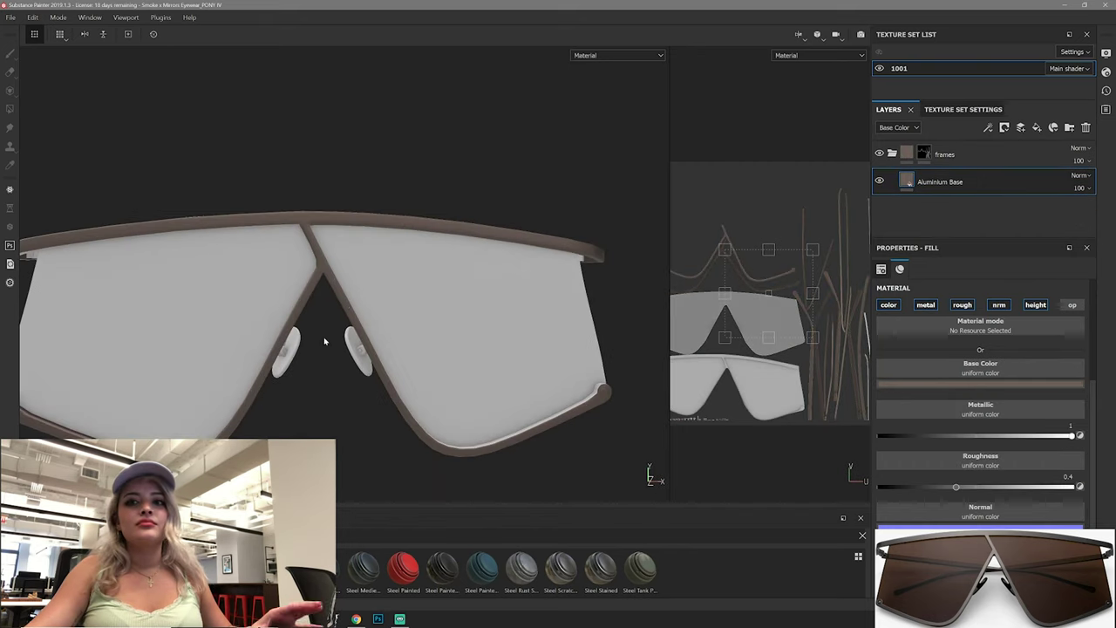
scroll(348, 323, "up", 2)
middle_click_drag(348, 323, 379, 343)
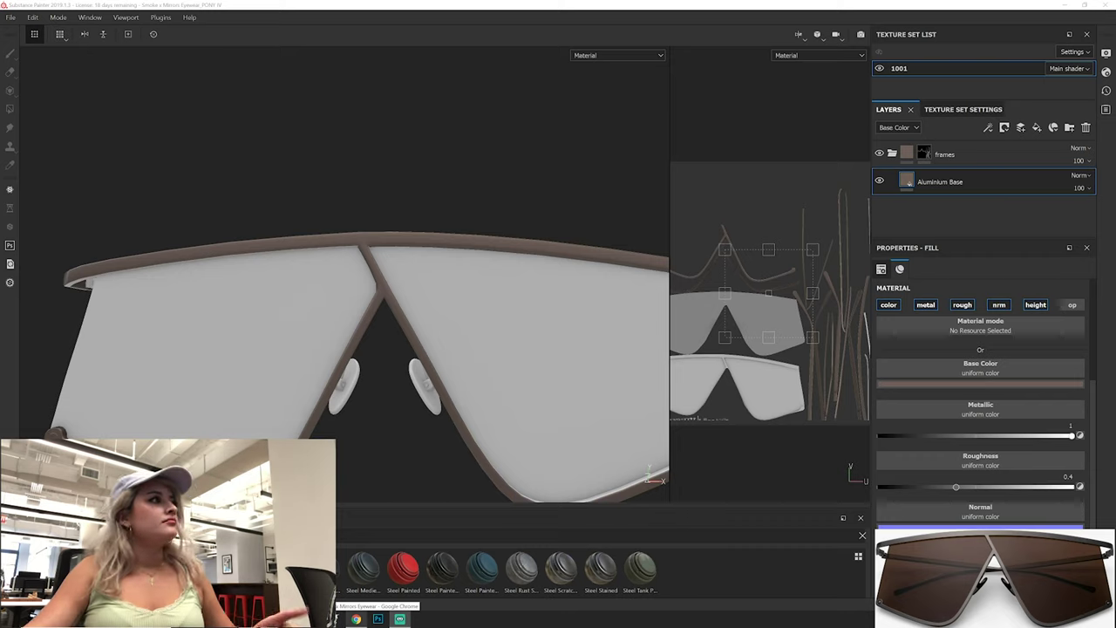
mouse_move(114, 154)
left_mouse_down("alt")
mouse_move(428, 312)
mouse_move(375, 357)
left_mouse_up("alt")
right_click_drag(374, 357, 434, 362, "alt")
mouse_move(433, 362)
left_mouse_down("alt")
mouse_move(595, 300)
mouse_move(402, 350)
mouse_move(349, 250)
mouse_move(474, 250)
mouse_move(398, 249)
mouse_move(452, 309)
mouse_move(506, 261)
mouse_move(383, 291)
mouse_move(411, 252)
mouse_move(427, 249)
mouse_move(410, 236)
mouse_move(336, 294)
mouse_move(375, 287)
left_mouse_up("alt")
key("4")
Step: Raise the Aluminium Base colour's saturation for a richer brown frame and add a new folder
left_click(878, 186)
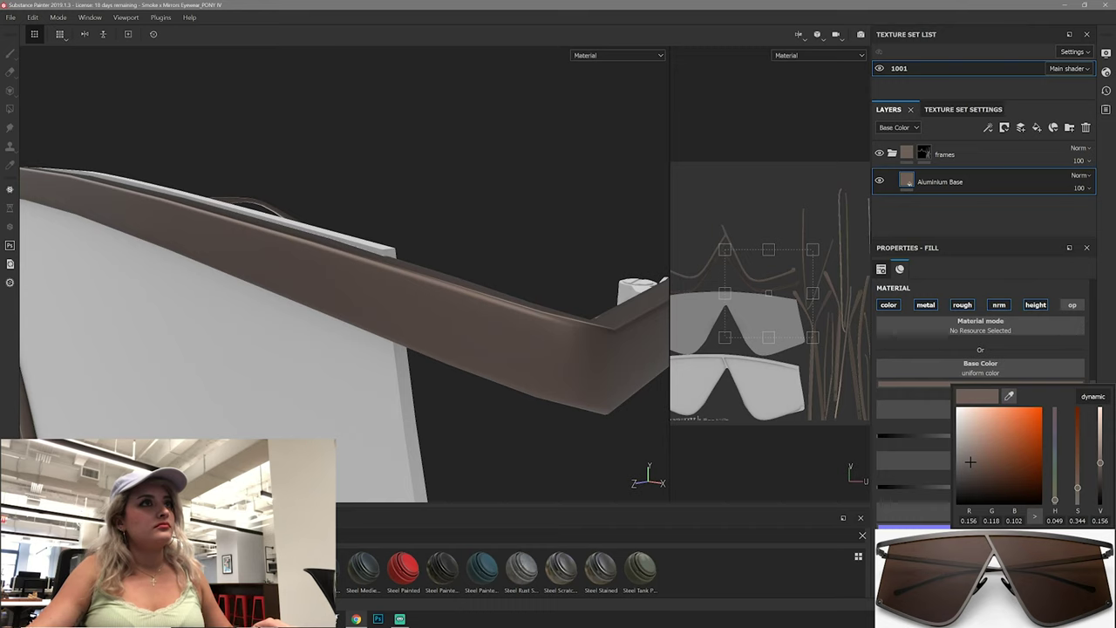
mouse_move(405, 237)
left_mouse_down("alt")
mouse_move(361, 319)
mouse_move(299, 319)
mouse_move(361, 291)
left_mouse_up("alt")
left_click(980, 384)
left_click_drag(1076, 493, 1079, 471)
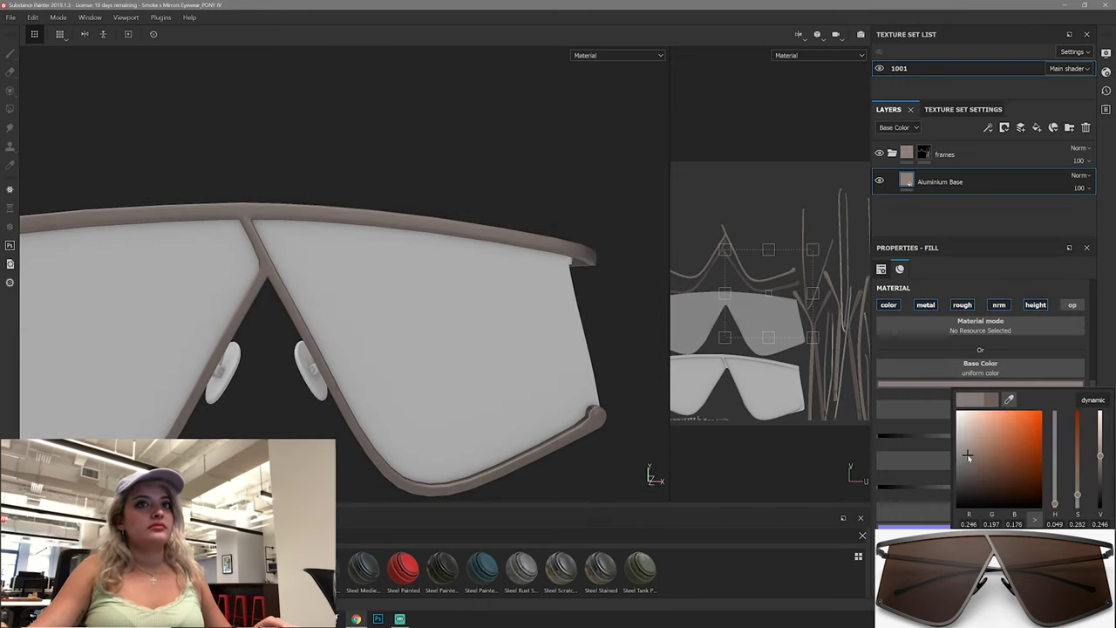
mouse_move(451, 296)
left_mouse_down("alt")
mouse_move(427, 326)
mouse_move(273, 378)
left_mouse_up("alt")
left_click(1069, 127)
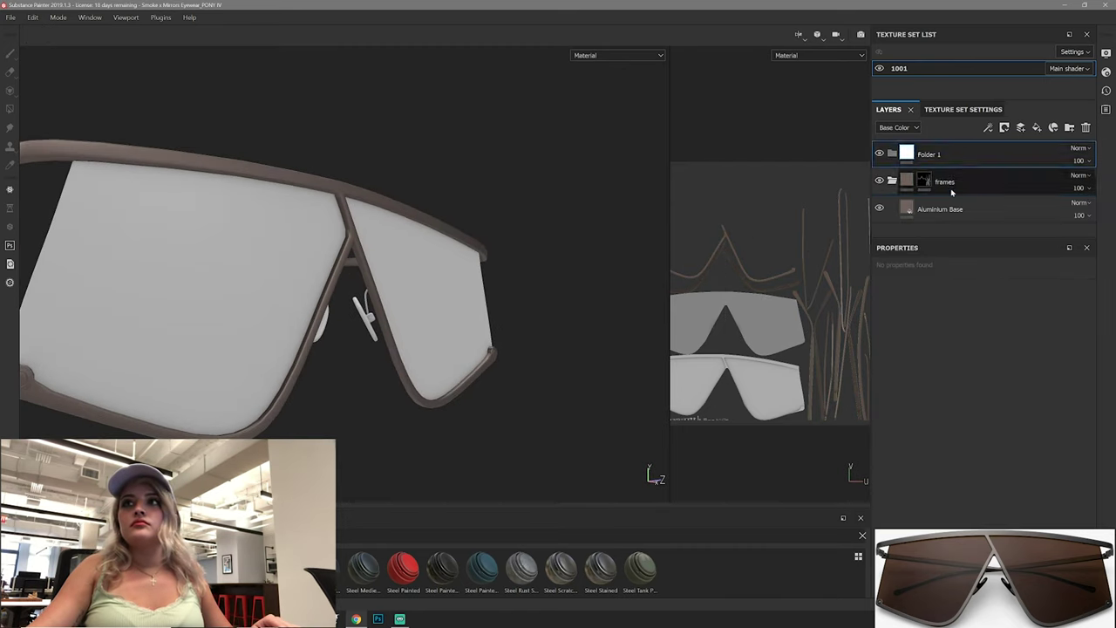
Step: Rename the new folder 'lense' and add a dark brown fill layer inside it
left_click(952, 183)
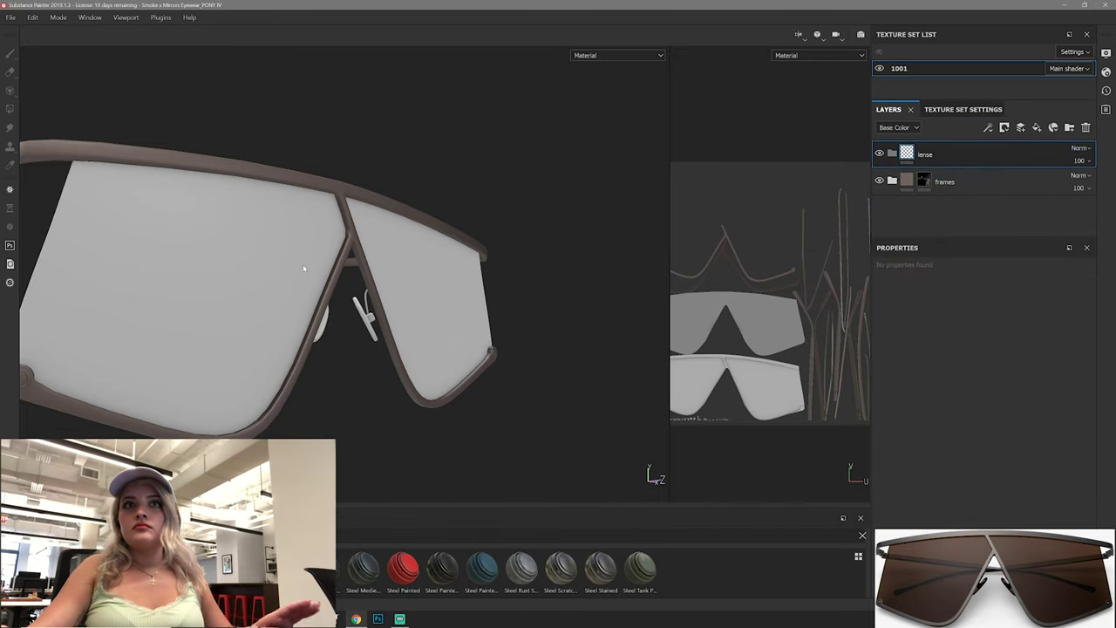
left_click_drag(236, 293, 279, 288, "alt")
mouse_move(493, 282)
left_mouse_down("alt")
mouse_move(494, 304)
mouse_move(524, 297)
left_mouse_up("alt")
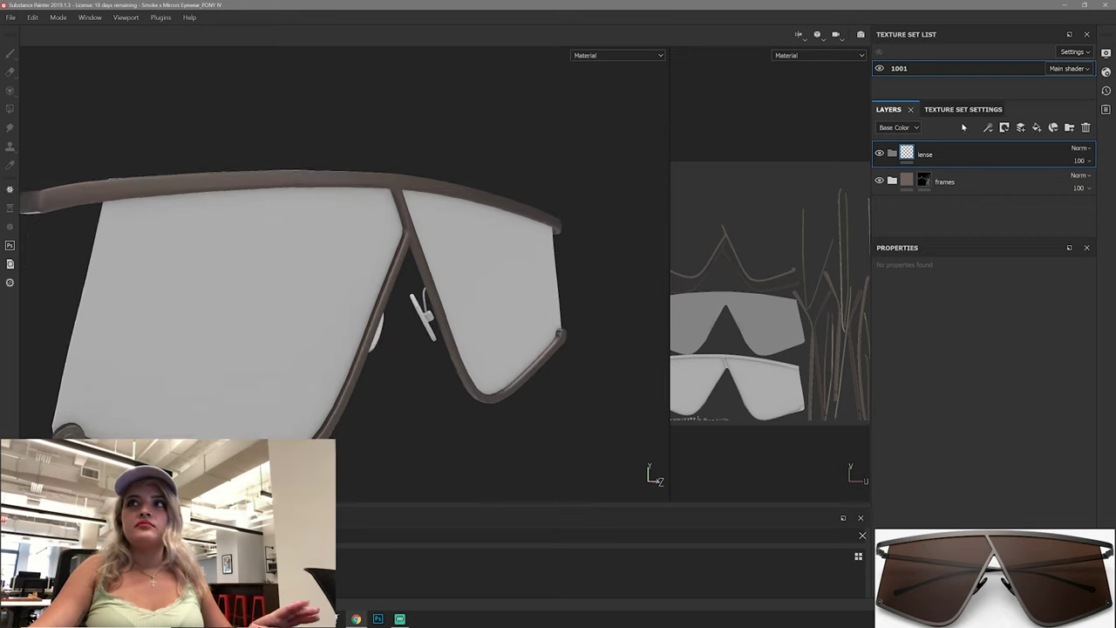
left_click(1053, 128)
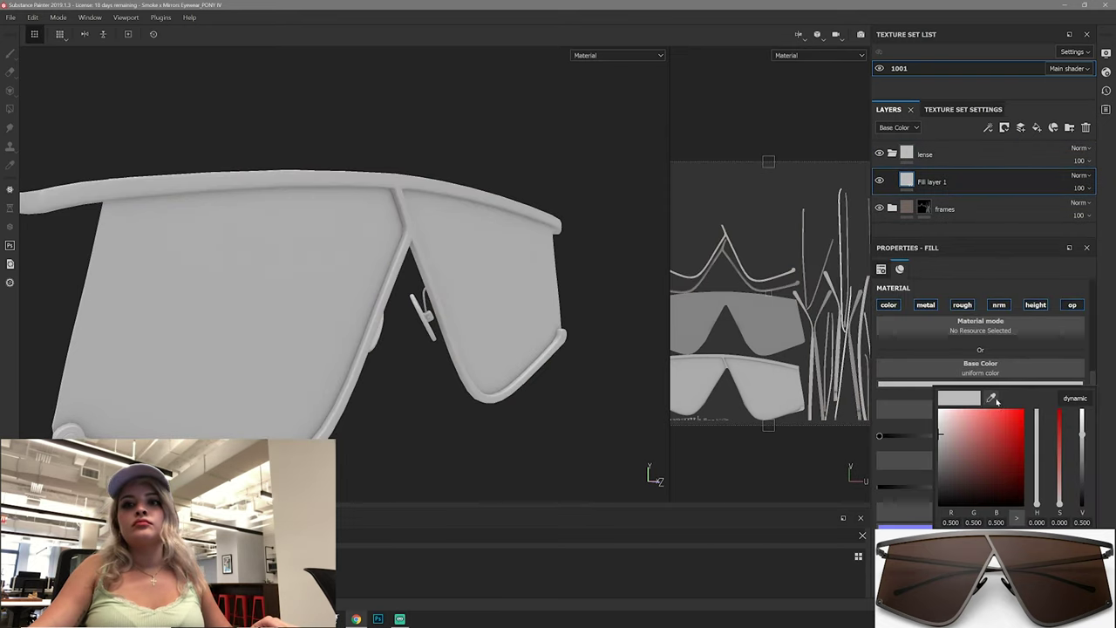
left_click(990, 398)
Step: Give the lense folder a white mask and select Fill layer 1
right_click(980, 150)
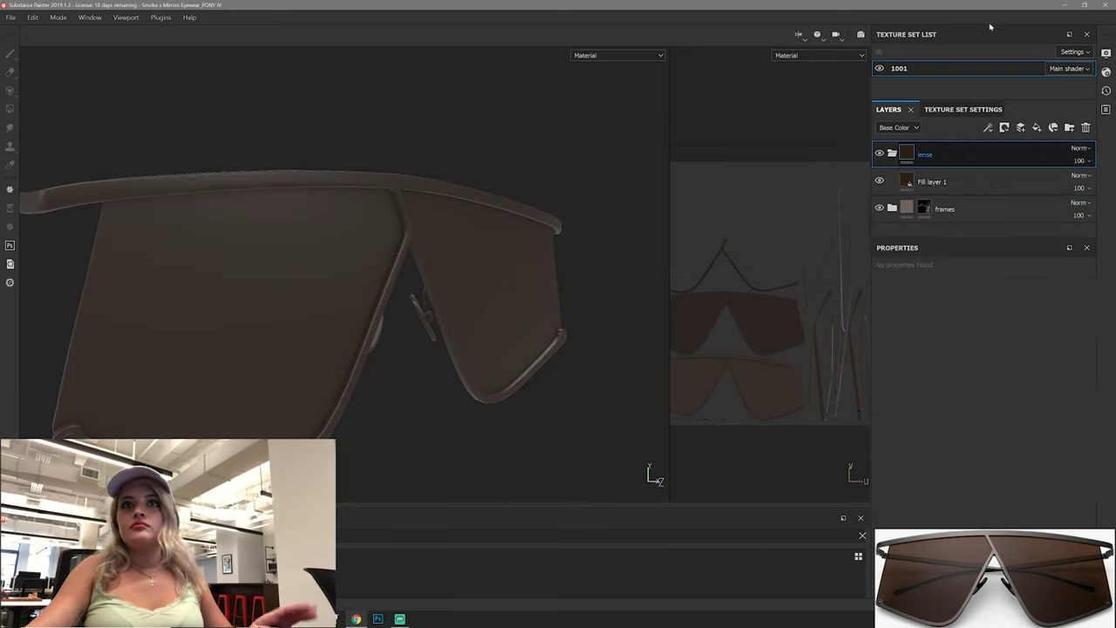
left_click(994, 21)
mouse_move(262, 305)
left_mouse_down("alt")
mouse_move(180, 367)
mouse_move(299, 294)
mouse_move(306, 224)
mouse_move(242, 198)
mouse_move(543, 236)
mouse_move(652, 475)
mouse_move(537, 350)
left_mouse_up("alt")
left_click(931, 182)
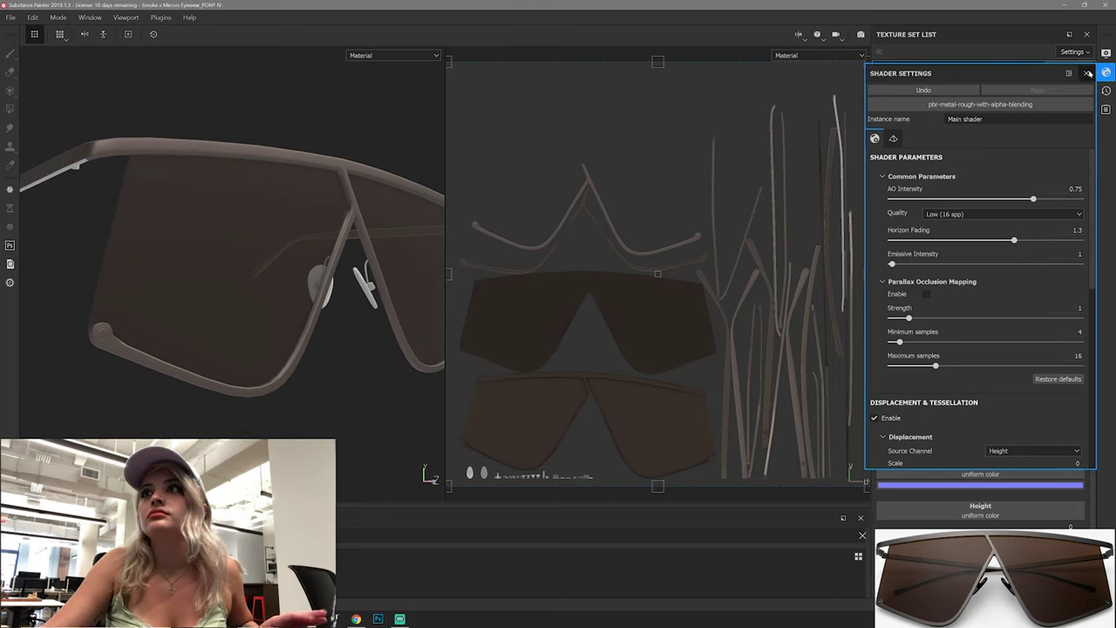
Step: Close the shader settings and lower the lens fill's roughness to about 0.17
left_click(959, 106)
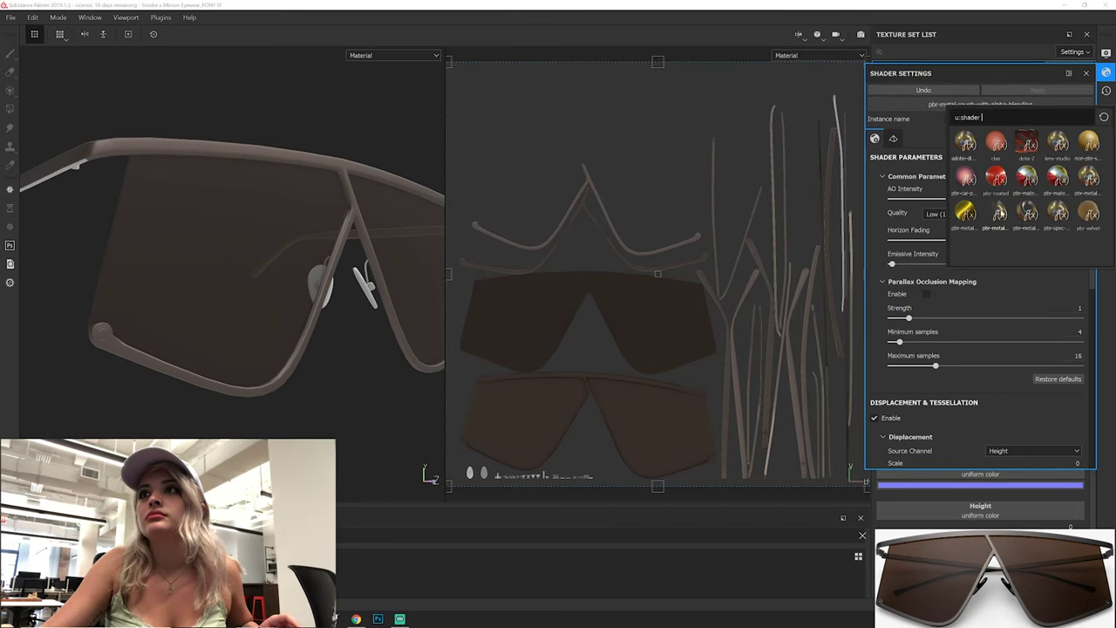
left_click(1089, 53)
mouse_move(217, 288)
left_mouse_down("alt")
mouse_move(261, 291)
mouse_move(297, 317)
left_mouse_up("alt")
left_click_drag(1034, 444, 910, 445)
mouse_move(200, 275)
left_mouse_down("alt")
mouse_move(263, 300)
mouse_move(331, 304)
left_mouse_up("alt")
left_click_drag(445, 314, 757, 314)
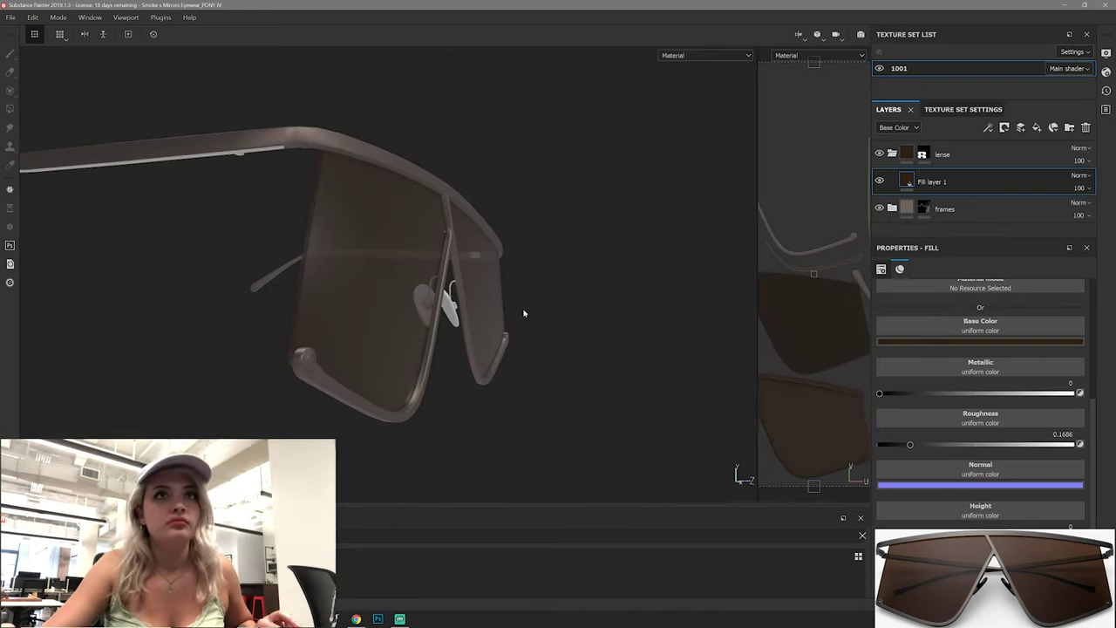
left_click_drag(523, 313, 567, 318, "alt")
Step: Reselect Fill layer 1 and raise the lens metallic value to about 0.45
left_click(895, 217)
key("4")
left_click(941, 154)
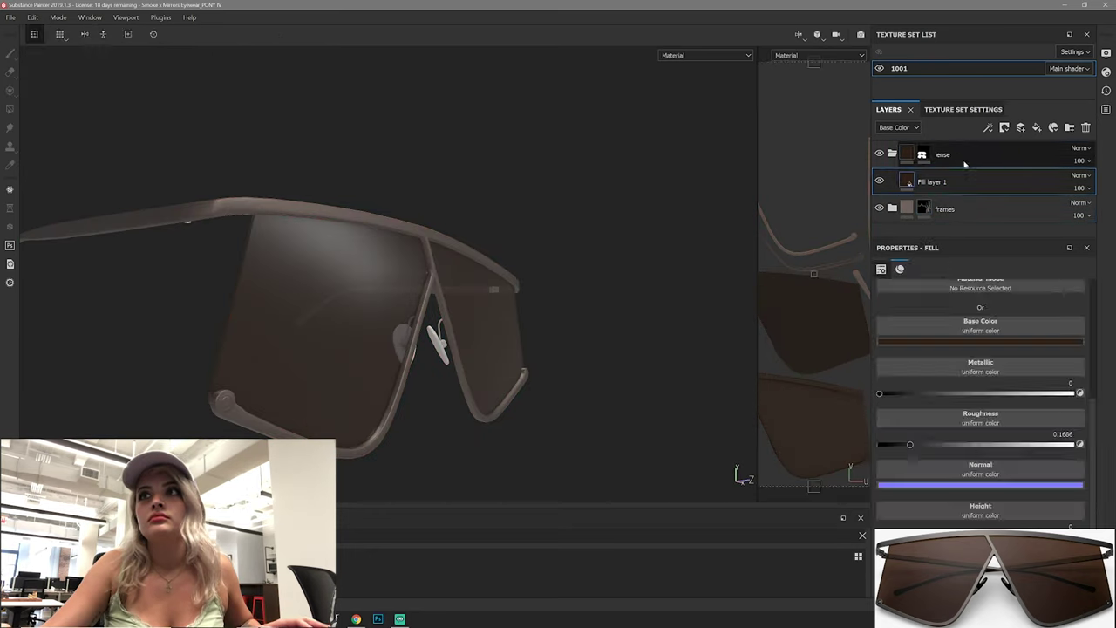
mouse_move(598, 332)
left_mouse_down("alt")
mouse_move(438, 331)
mouse_move(443, 294)
mouse_move(439, 316)
left_mouse_up("alt")
left_click(932, 182)
left_click(907, 181)
left_click_drag(898, 395, 963, 394)
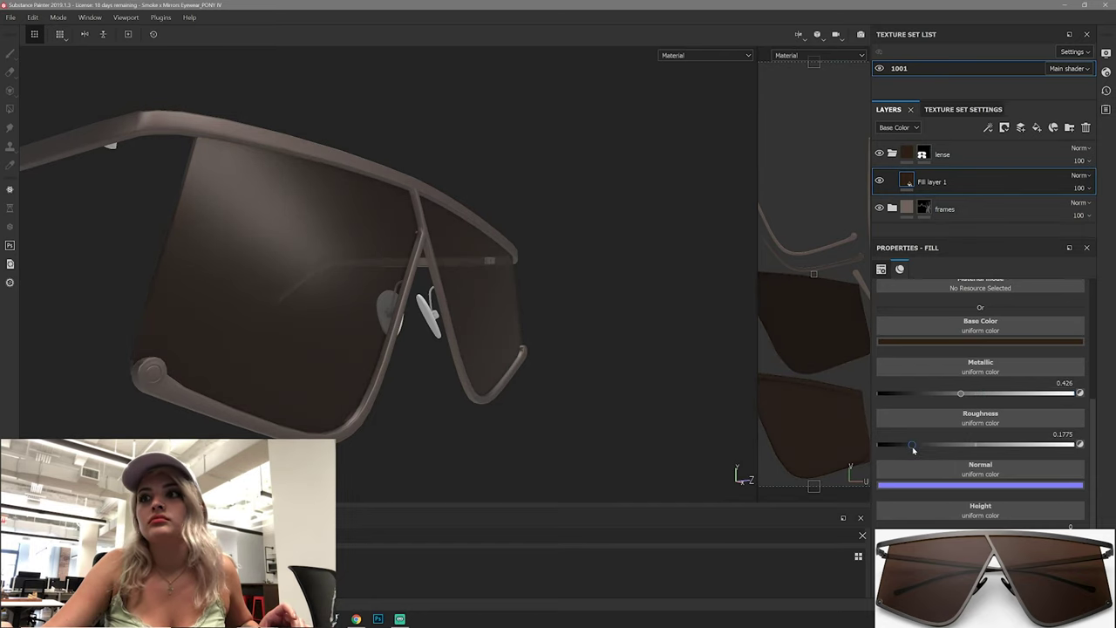
scroll(983, 332, "up", 5)
left_click_drag(675, 439, 372, 328, "alt")
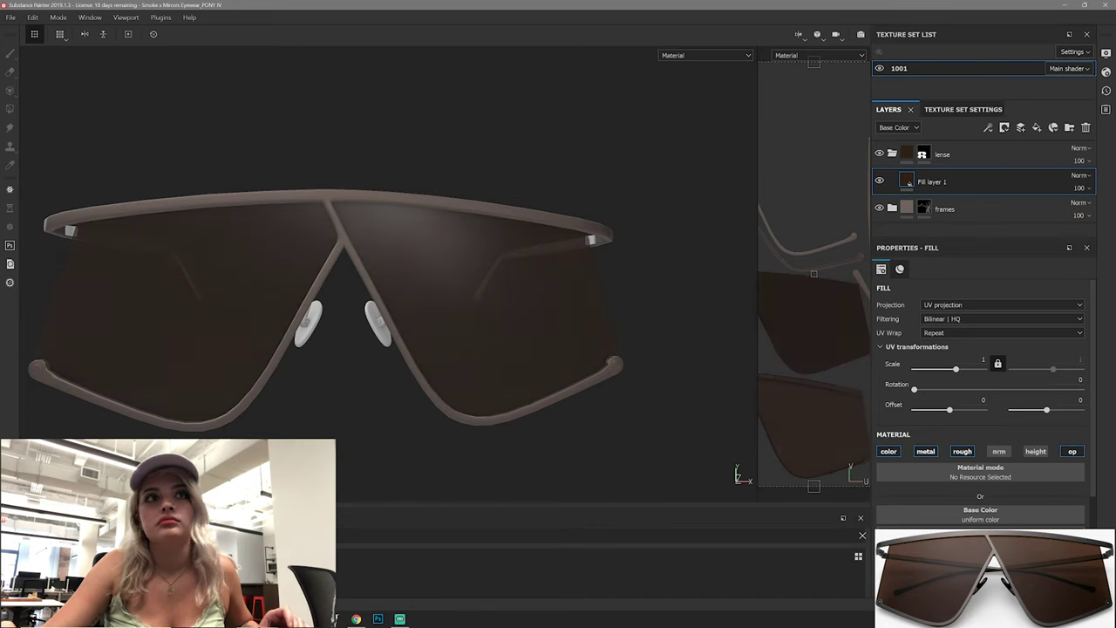
left_click_drag(510, 254, 581, 269, "alt")
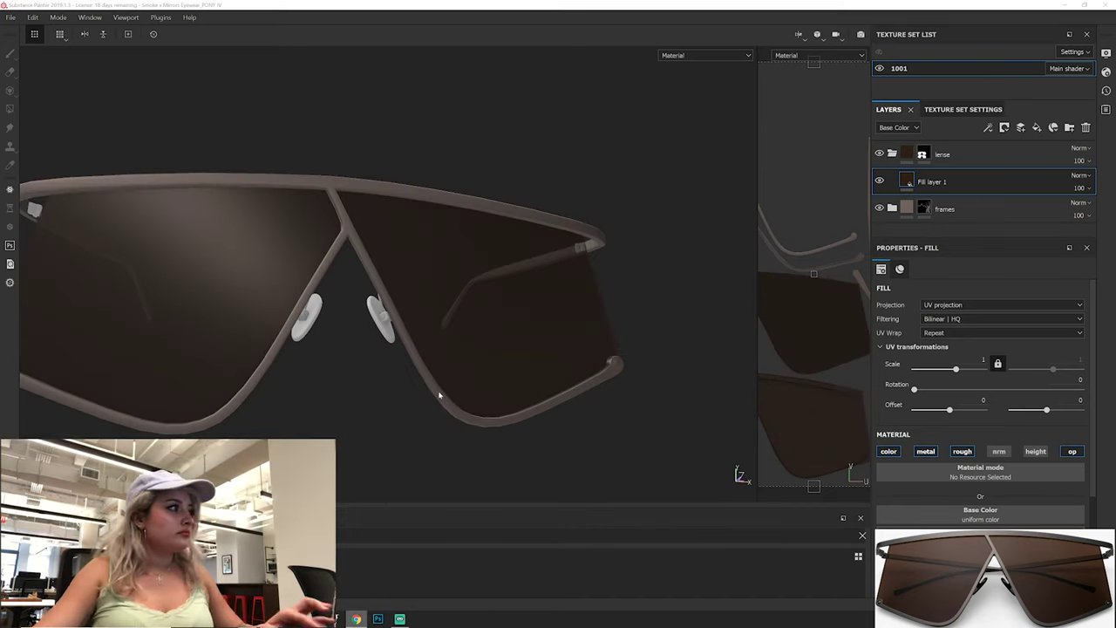
Step: Lighten the lens fill to a warmer brown, around R 0.062, G 0.026, B 0.010
key("f")
mouse_move(461, 390)
left_mouse_down("alt")
mouse_move(506, 375)
mouse_move(386, 378)
left_mouse_up("alt")
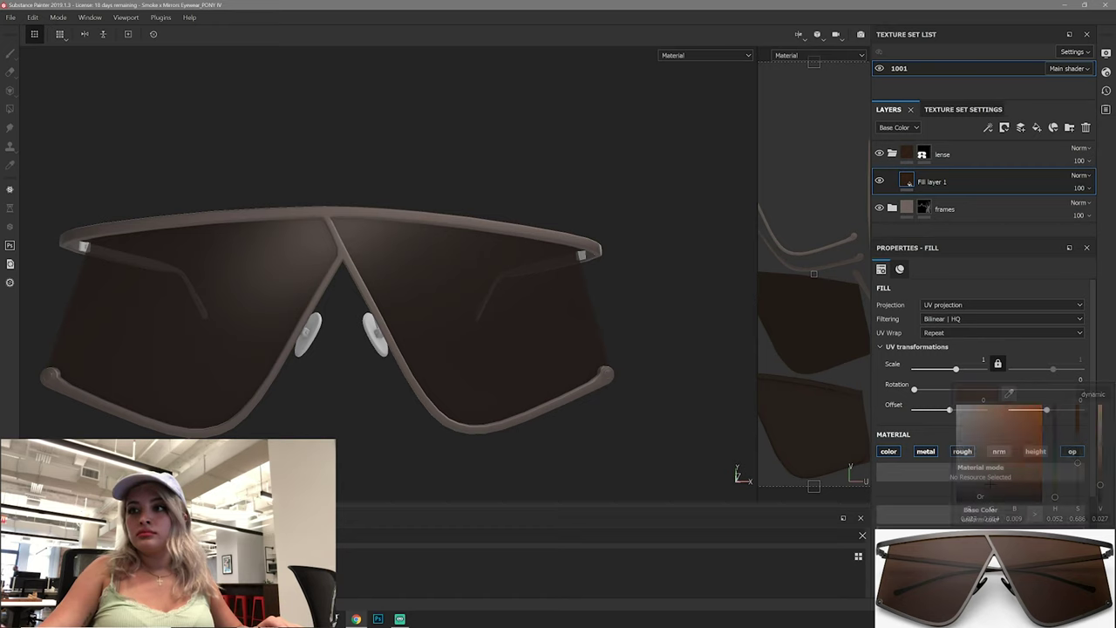
left_click_drag(1099, 466, 1104, 473)
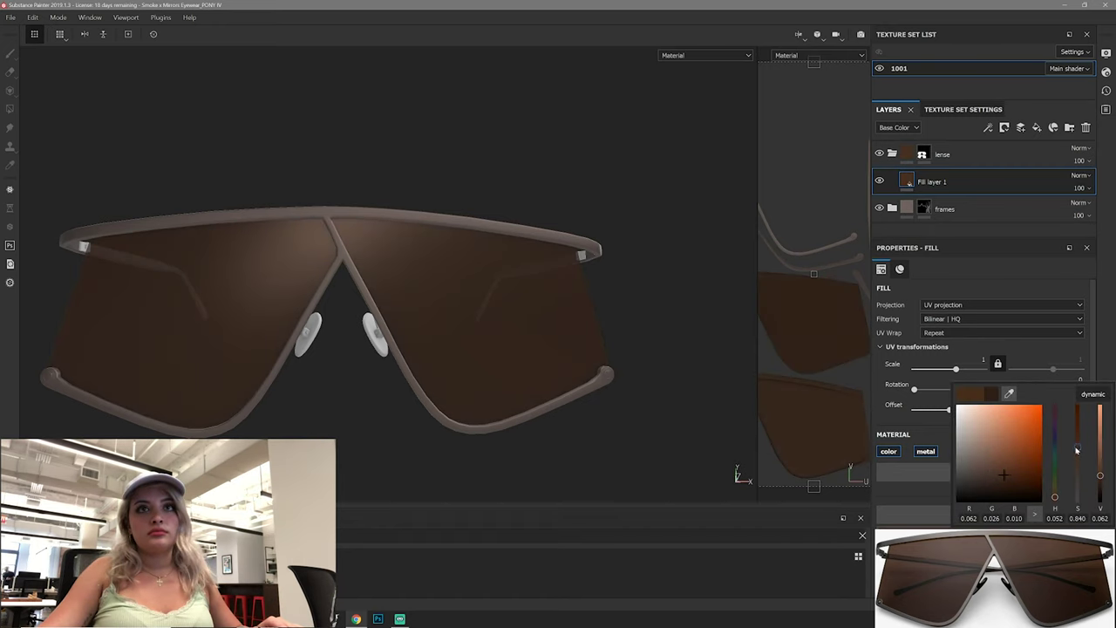
left_click(942, 154)
scroll(942, 183, "down", 1)
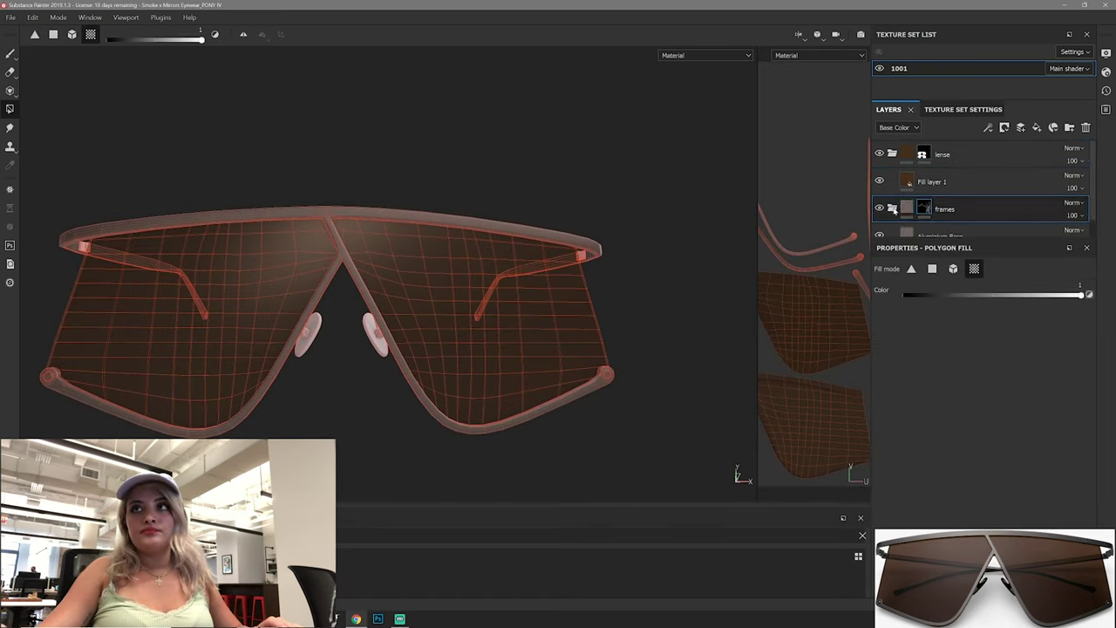
Step: Darken the Aluminium Base colour to a deeper brown and lower its roughness slightly
left_click(940, 217)
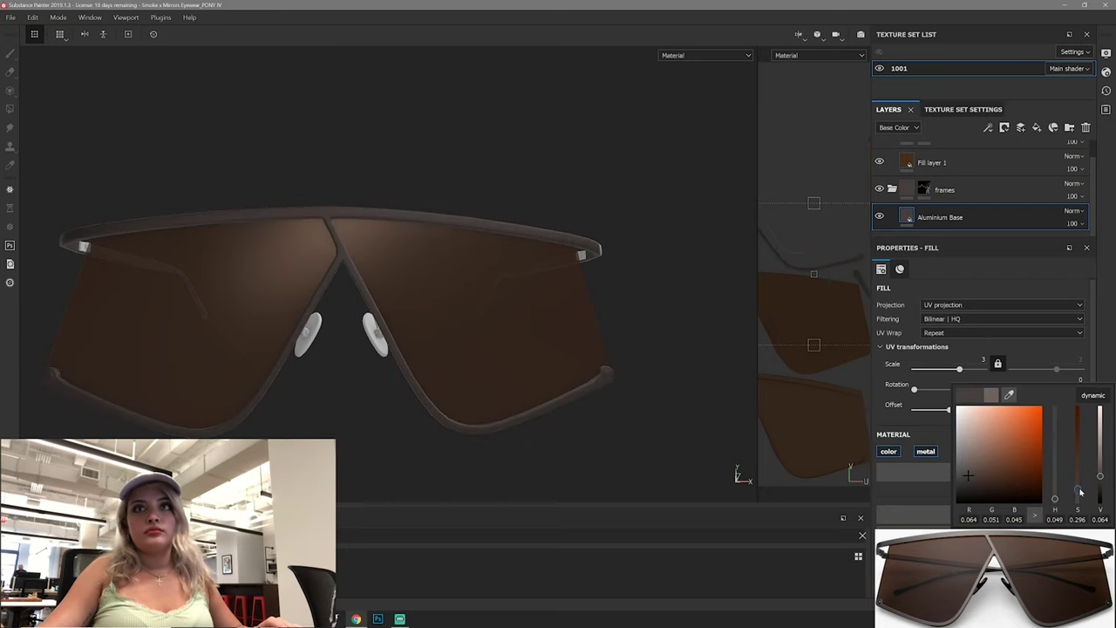
left_click(391, 287)
mouse_move(391, 287)
left_mouse_down("alt")
mouse_move(550, 334)
mouse_move(482, 344)
mouse_move(578, 360)
left_mouse_up("alt")
scroll(976, 393, "down", 2)
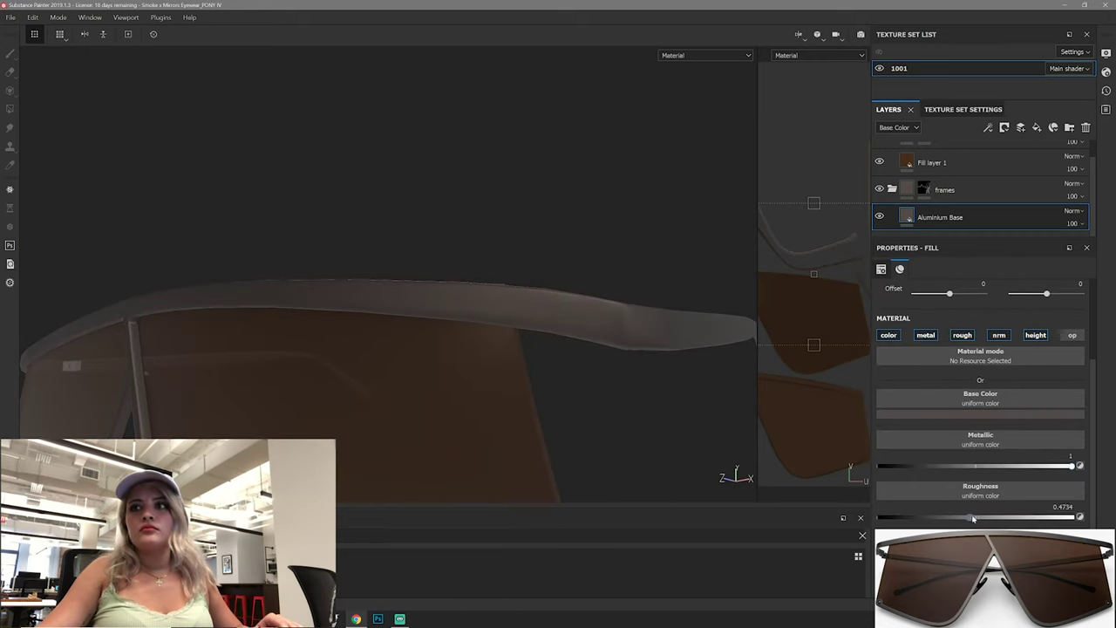
left_click_drag(952, 521, 945, 517)
mouse_move(319, 367)
left_mouse_down("alt")
mouse_move(605, 415)
mouse_move(478, 380)
mouse_move(428, 391)
left_mouse_up("alt")
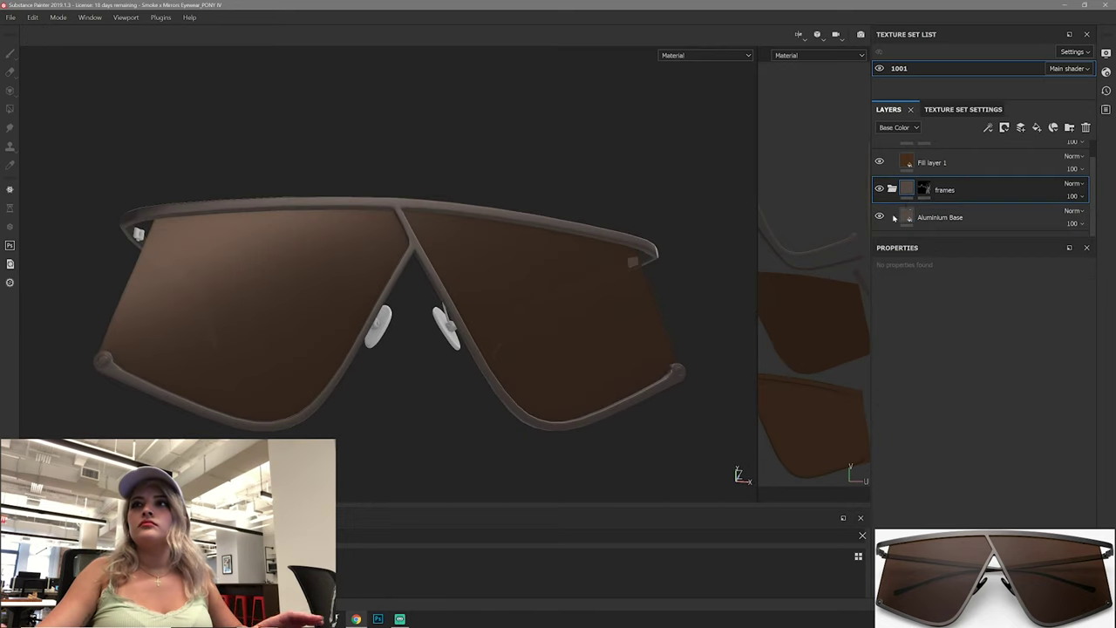
Step: Add a black mask to Fill layer 1
left_click(880, 184)
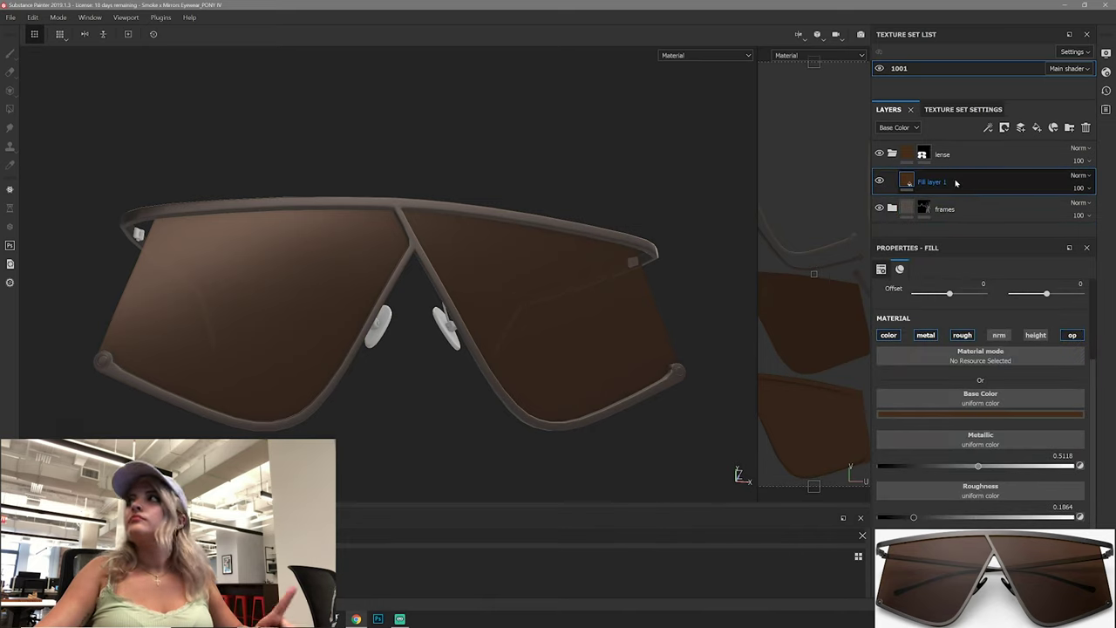
right_click(915, 180)
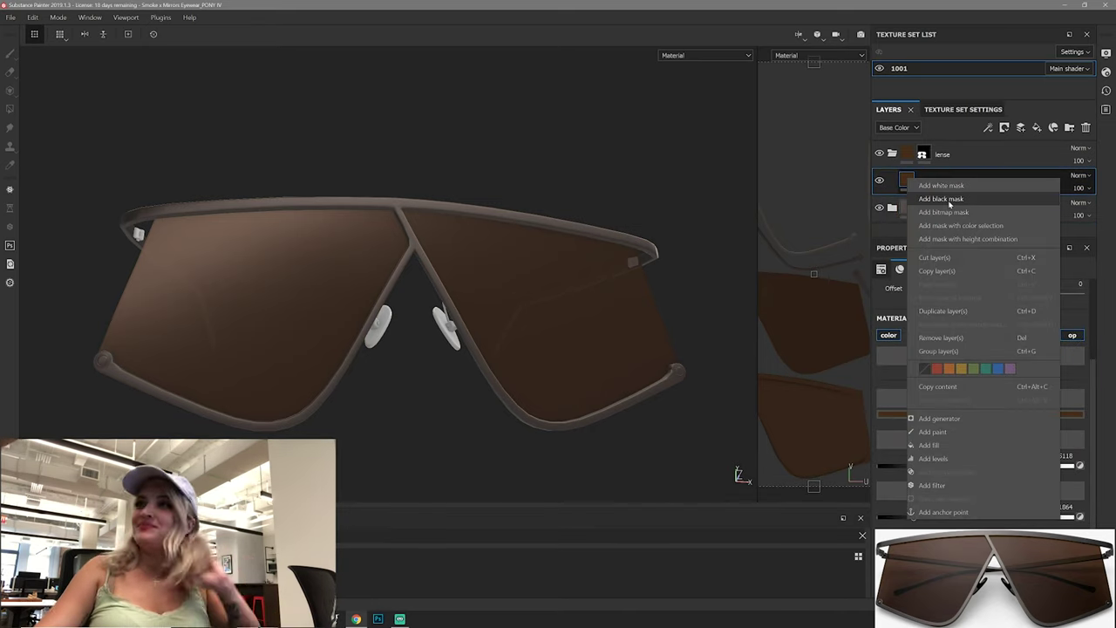
left_click(949, 200)
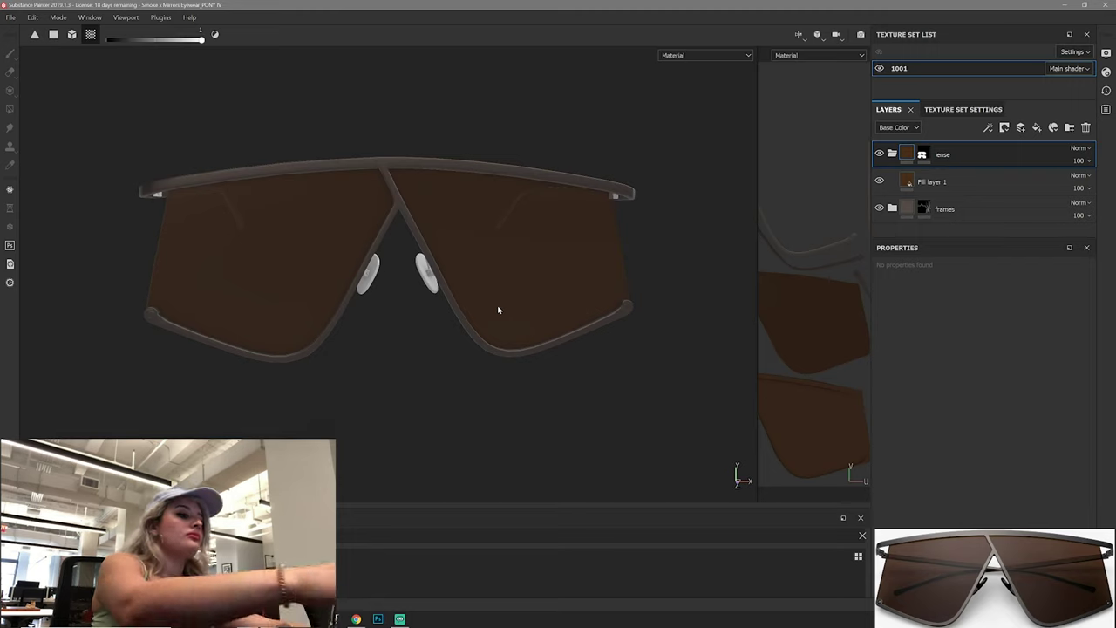
left_click_drag(456, 264, 476, 317, "alt")
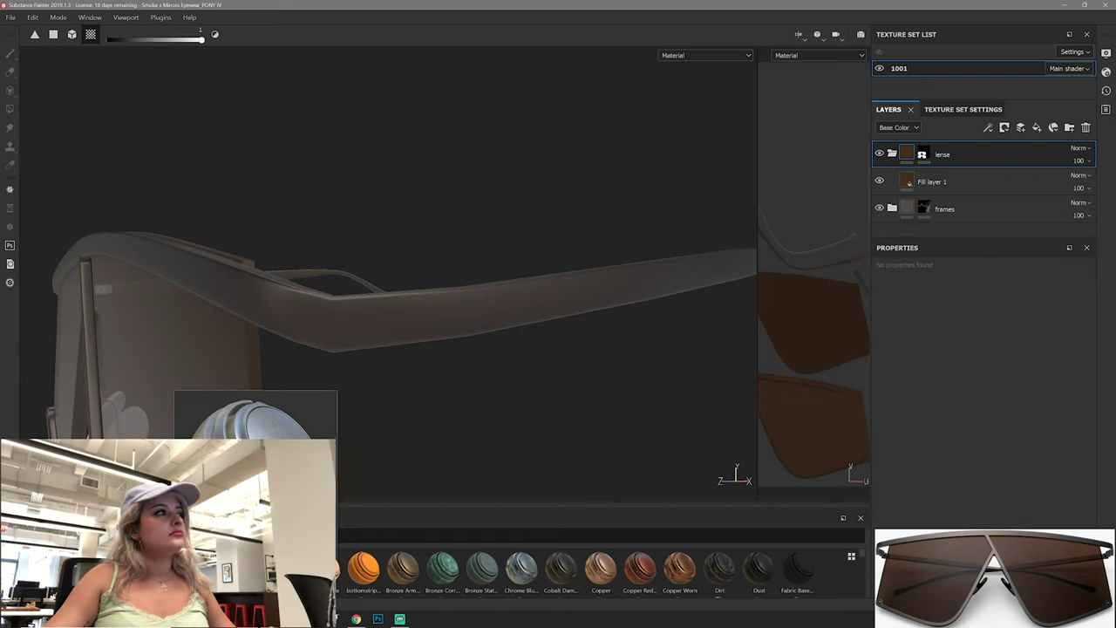
Step: Drag an Aluminium material into the frame's layer stack and place it
left_click_drag(454, 288, 480, 317, "alt")
left_click(944, 208)
key("4")
left_click_drag(275, 329, 263, 391, "alt")
mouse_move(204, 363)
left_mouse_down("alt")
mouse_move(379, 314)
mouse_move(431, 351)
mouse_move(441, 396)
mouse_move(369, 326)
mouse_move(320, 344)
mouse_move(413, 311)
mouse_move(378, 317)
mouse_move(515, 288)
mouse_move(503, 312)
mouse_move(459, 287)
mouse_move(419, 300)
left_mouse_up("alt")
mouse_move(297, 566)
left_mouse_down()
mouse_move(983, 152)
mouse_move(386, 326)
mouse_move(909, 224)
left_mouse_up()
mouse_move(410, 314)
left_mouse_down("alt")
mouse_move(392, 334)
mouse_move(468, 326)
left_mouse_up("alt")
mouse_move(639, 271)
left_mouse_down("alt")
mouse_move(441, 316)
mouse_move(366, 319)
mouse_move(410, 314)
left_mouse_up("alt")
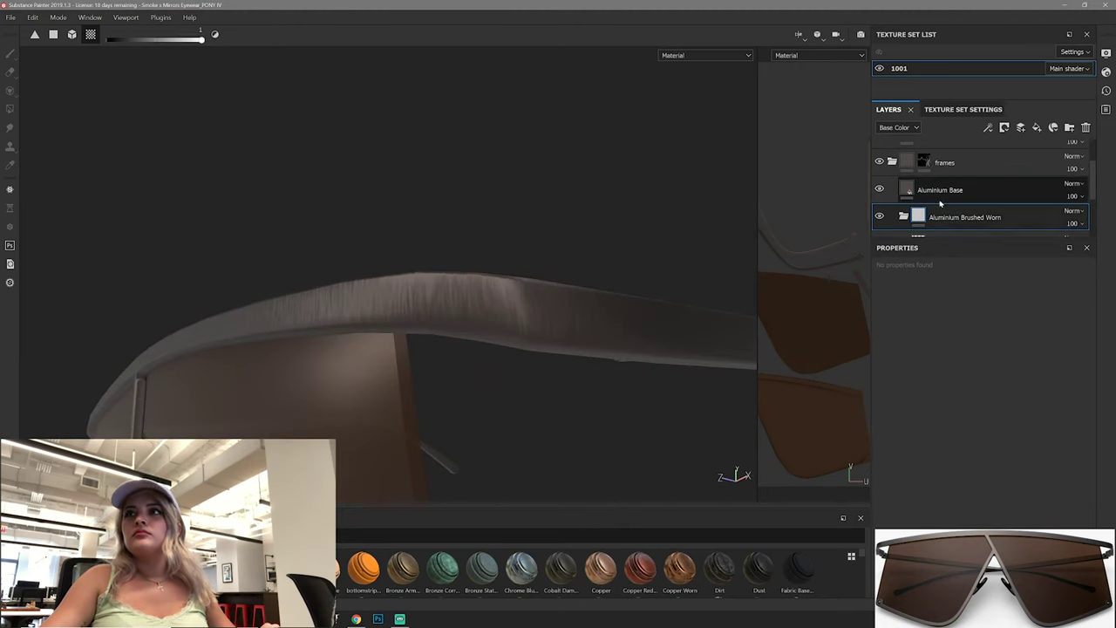
Step: Open the Finish Brushed Linear filter under Aluminium Base and dock its properties below Layers
left_click(970, 214)
left_click(906, 218)
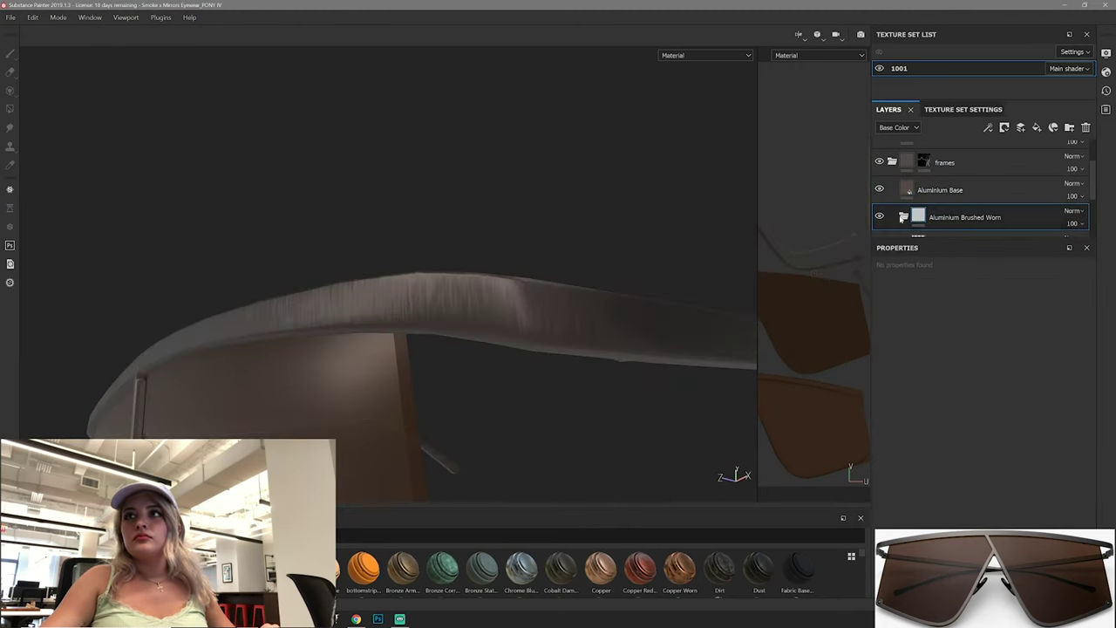
left_click(951, 229)
left_click(968, 207)
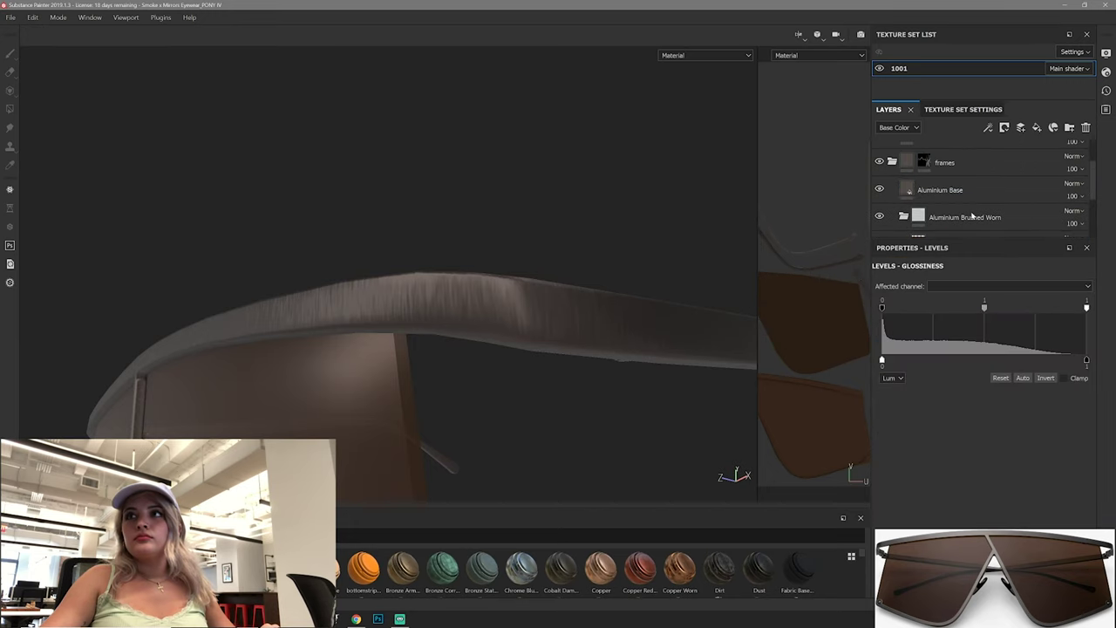
left_click(988, 188)
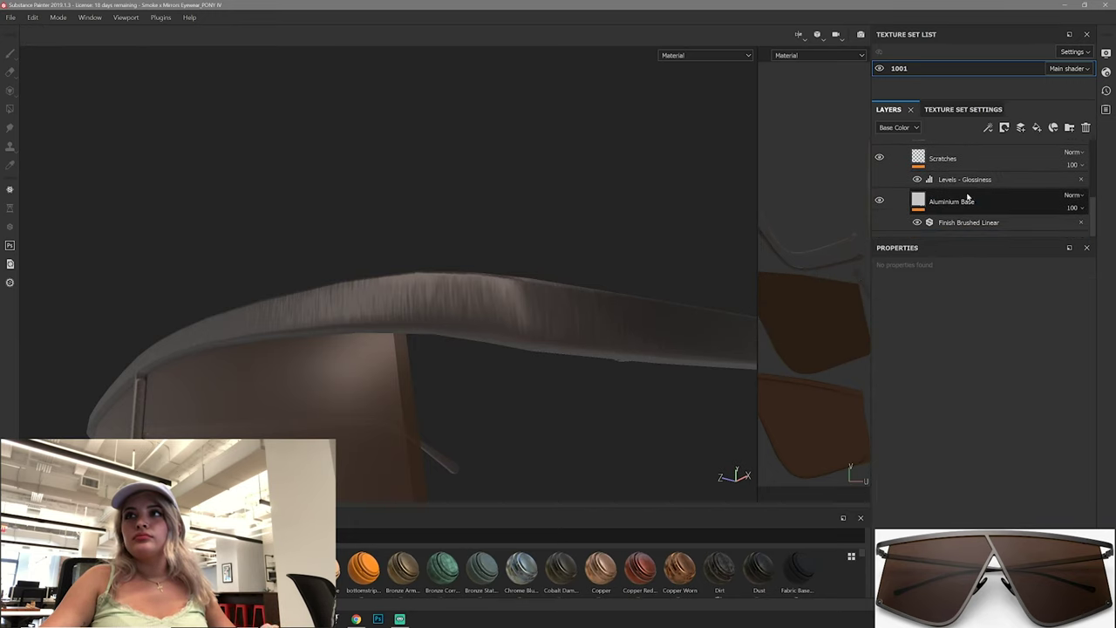
left_click(984, 221)
left_click_drag(911, 247, 815, 137)
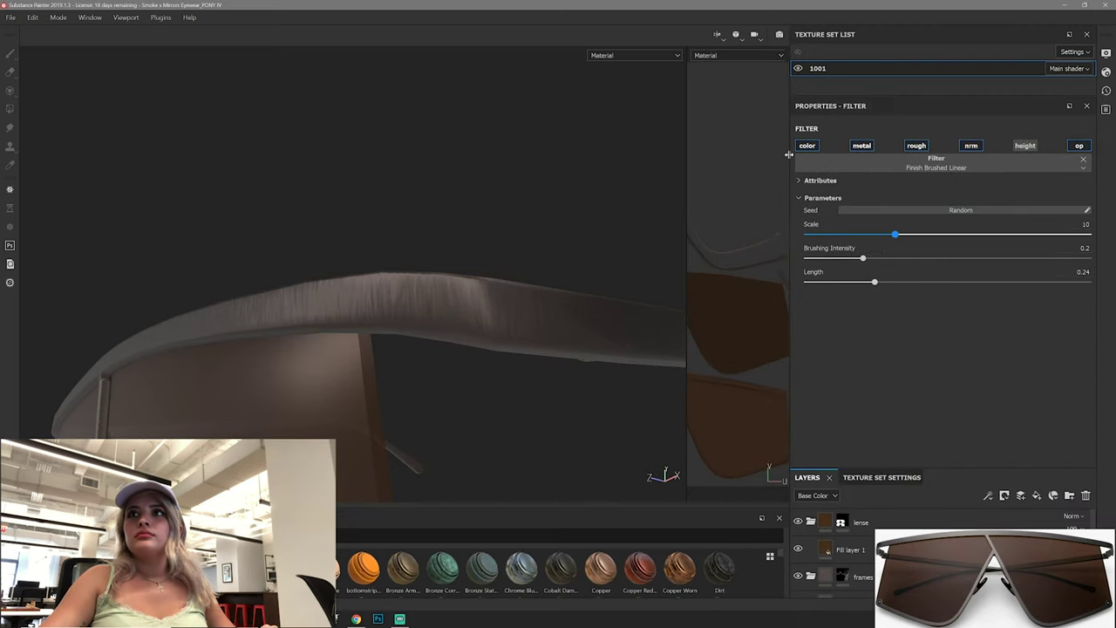
left_click_drag(788, 155, 912, 154)
left_click_drag(959, 106, 978, 526)
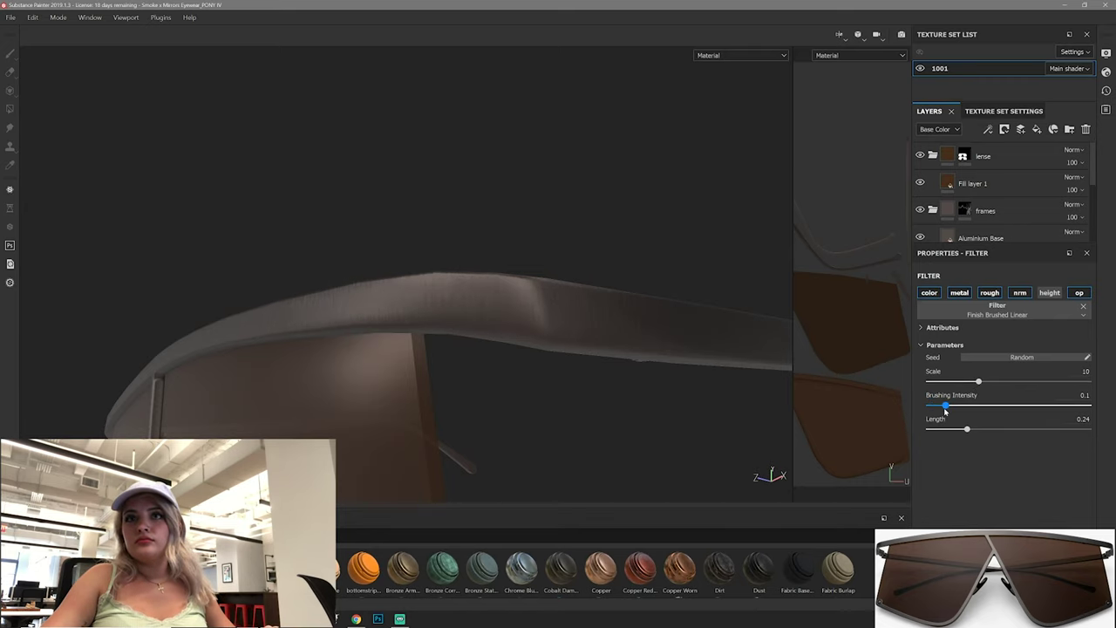
Step: Lower the frame's brushing intensity to 0.07 for subtler streaks
left_click_drag(944, 430, 967, 430)
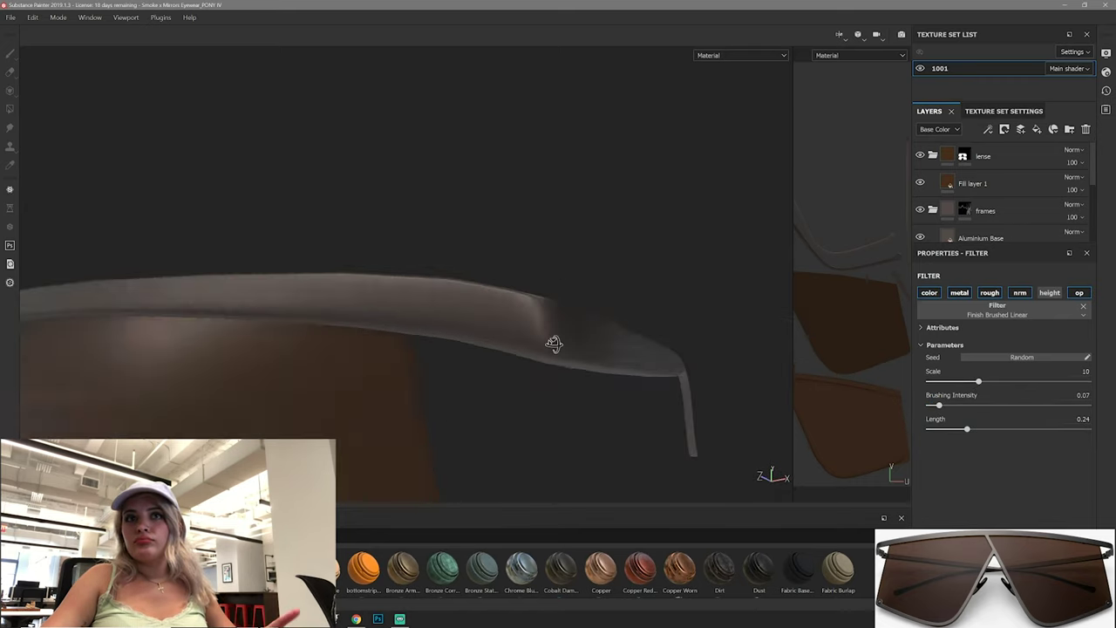
left_click_drag(553, 334, 1088, 471, "alt")
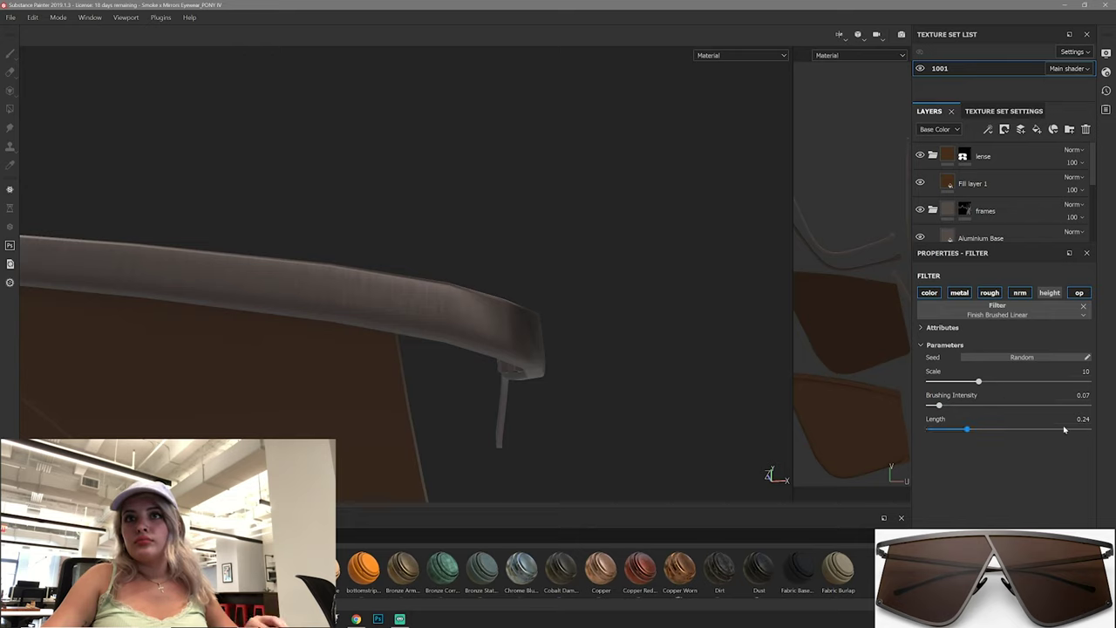
scroll(1003, 189, "down", 2)
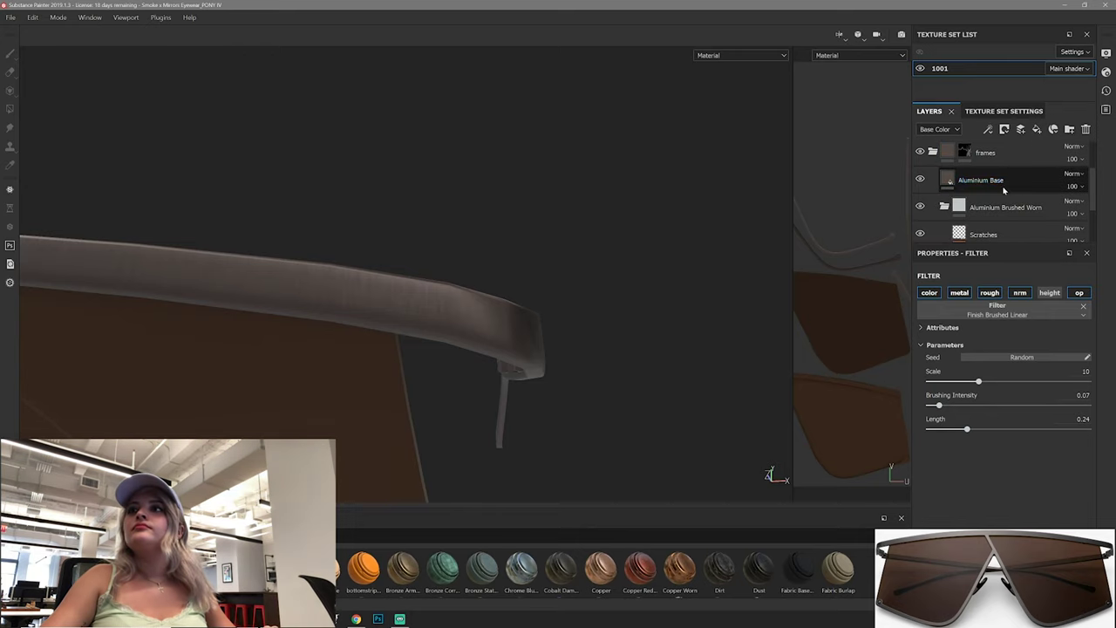
left_click_drag(1007, 212, 1002, 174)
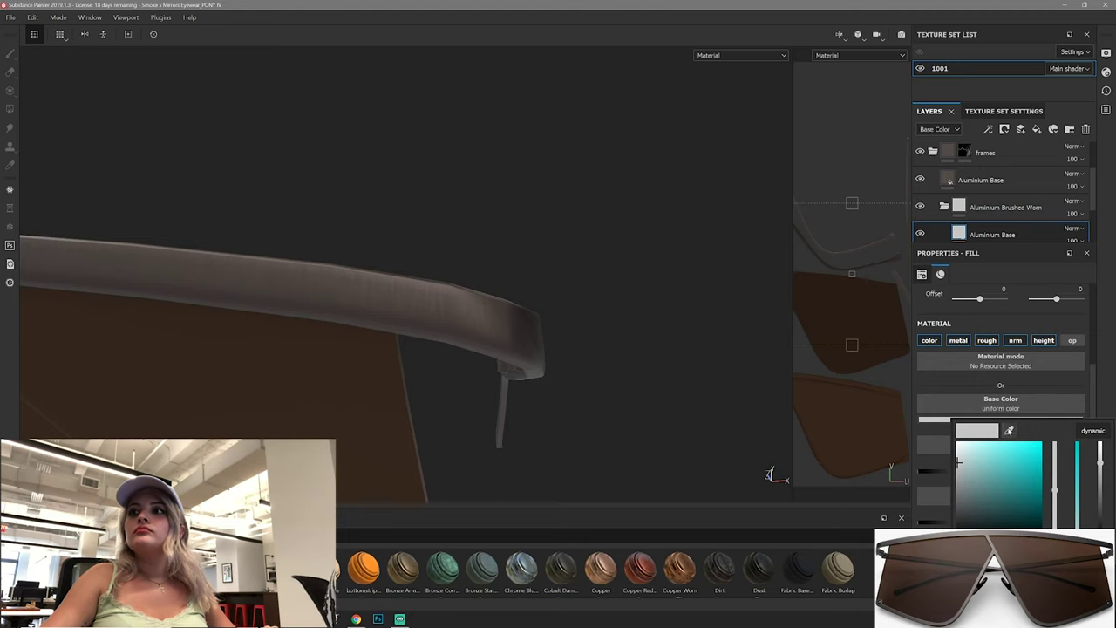
Step: Delete the nested aluminium fill layer and bring the whole glasses into view
left_click(1086, 129)
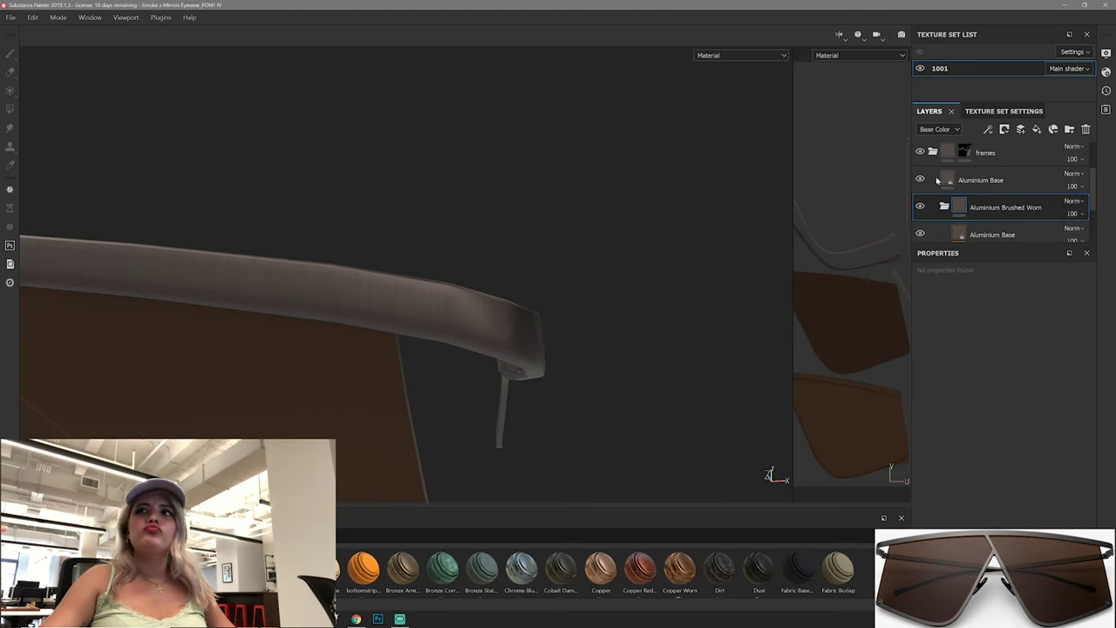
left_click(998, 179)
mouse_move(366, 281)
left_mouse_down("alt")
mouse_move(443, 292)
mouse_move(578, 281)
mouse_move(716, 239)
mouse_move(598, 311)
mouse_move(506, 331)
left_mouse_up("alt")
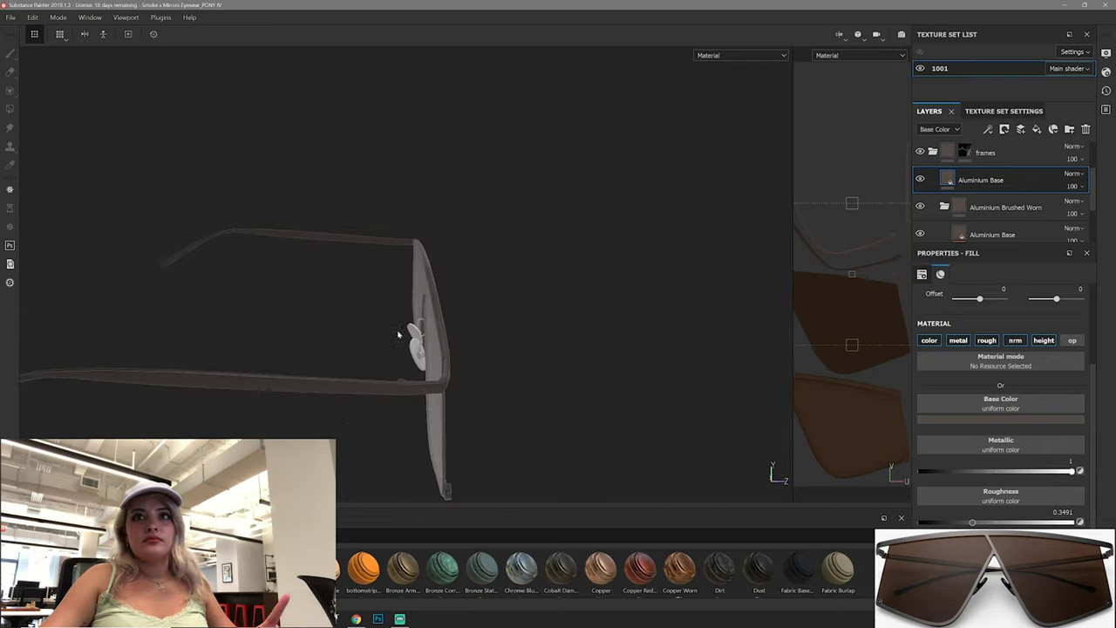
right_click_drag(505, 331, 448, 363, "alt")
mouse_move(448, 363)
left_mouse_down("alt")
mouse_move(529, 358)
mouse_move(381, 344)
mouse_move(593, 319)
mouse_move(489, 289)
left_mouse_up("alt")
right_click_drag(488, 289, 470, 261, "alt")
middle_click_drag(471, 261, 593, 218, "alt")
Step: Collapse the frames group, toggle Fill layer 1's visibility and select it
left_click(933, 152)
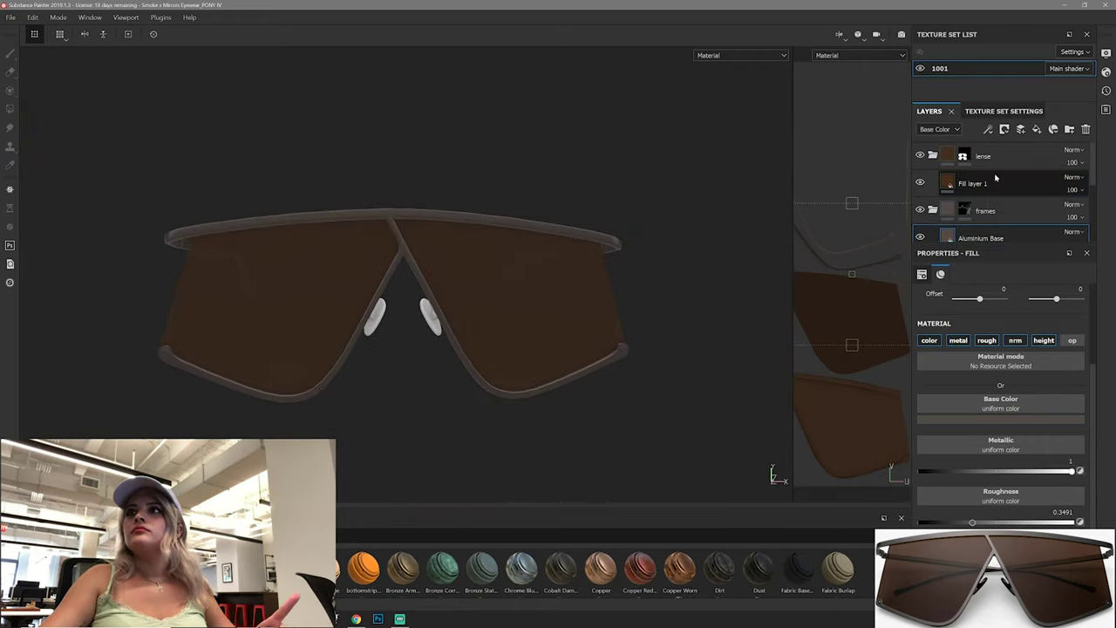
left_click(919, 156)
left_click(919, 156)
left_click(999, 184)
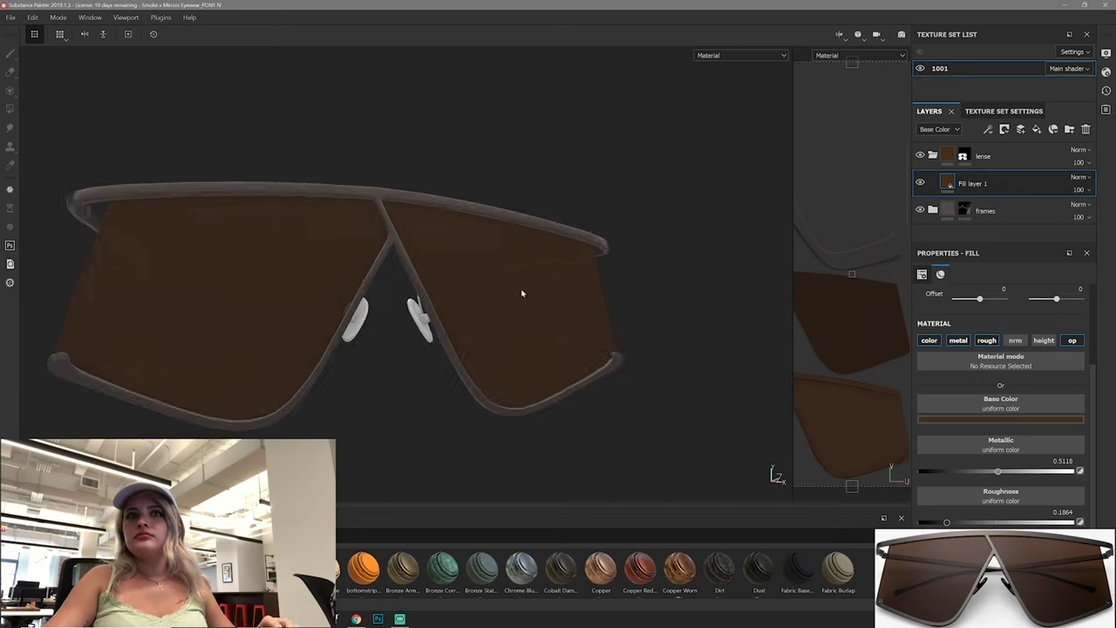
Step: Add a mask to Fill layer 1 with a Gradient Linear 1 fill effect
left_click_drag(500, 294, 529, 294, "alt")
right_click(946, 183)
left_click(1019, 33)
right_click(965, 182)
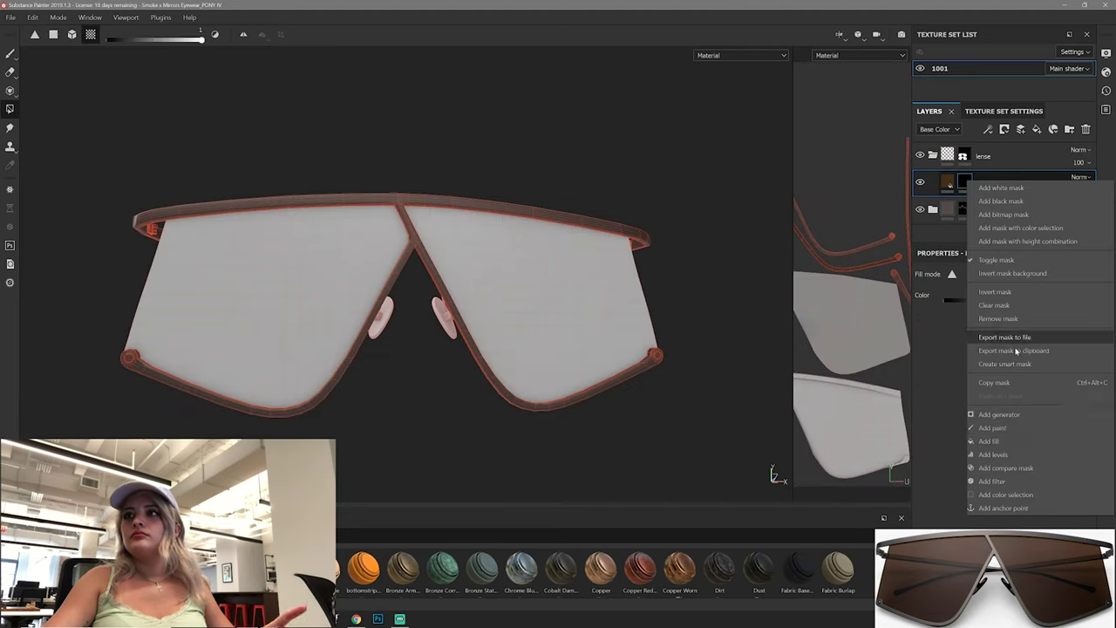
left_click(1005, 441)
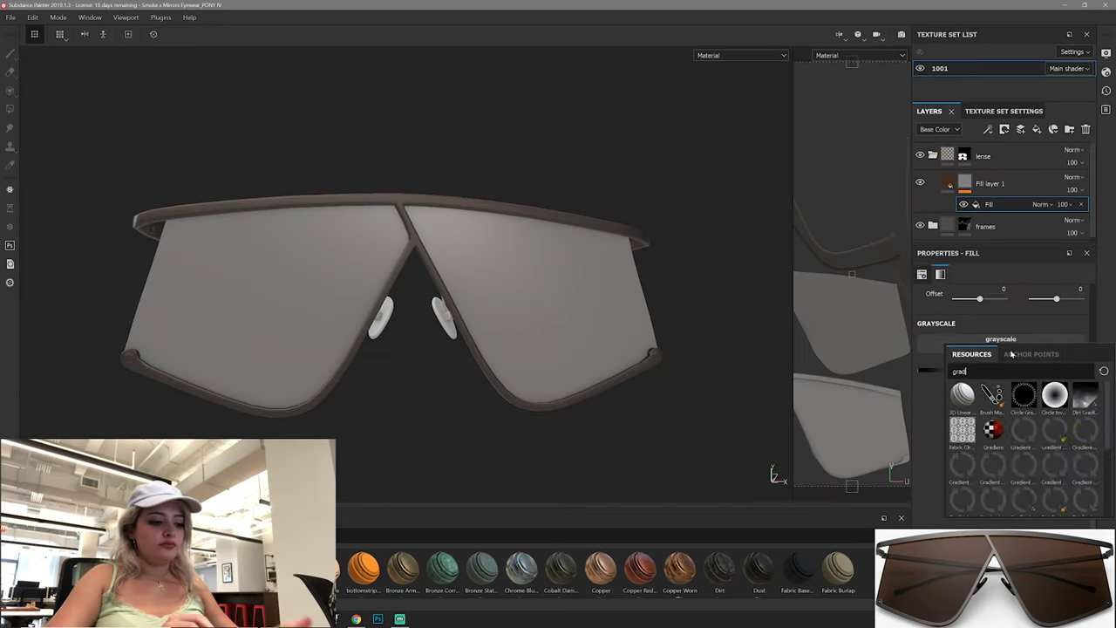
left_click(962, 394)
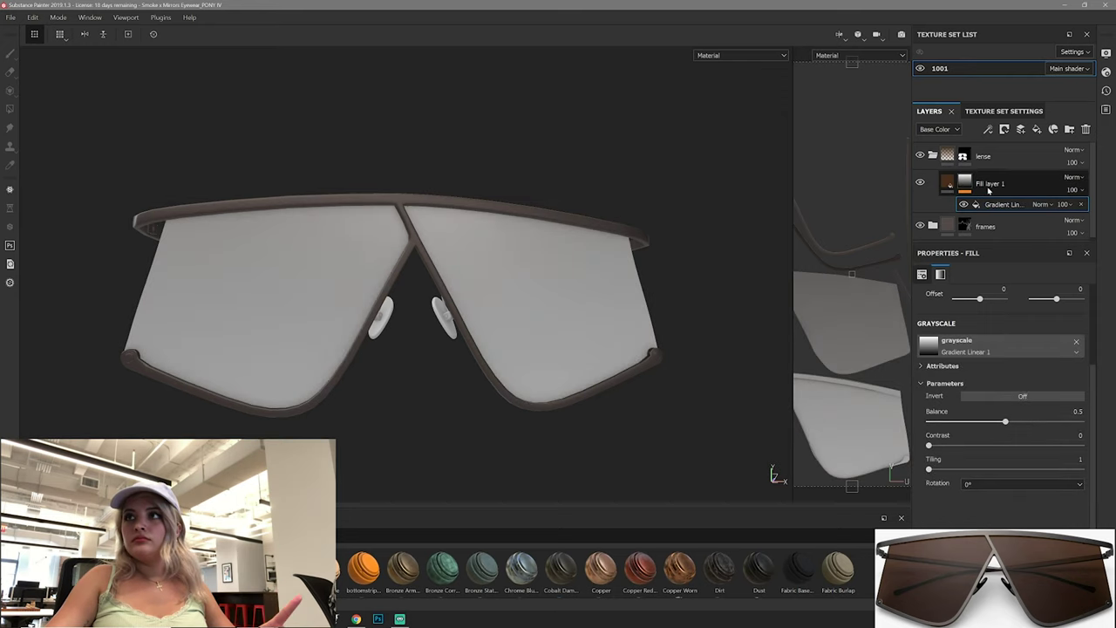
left_click(965, 183)
left_click(946, 183)
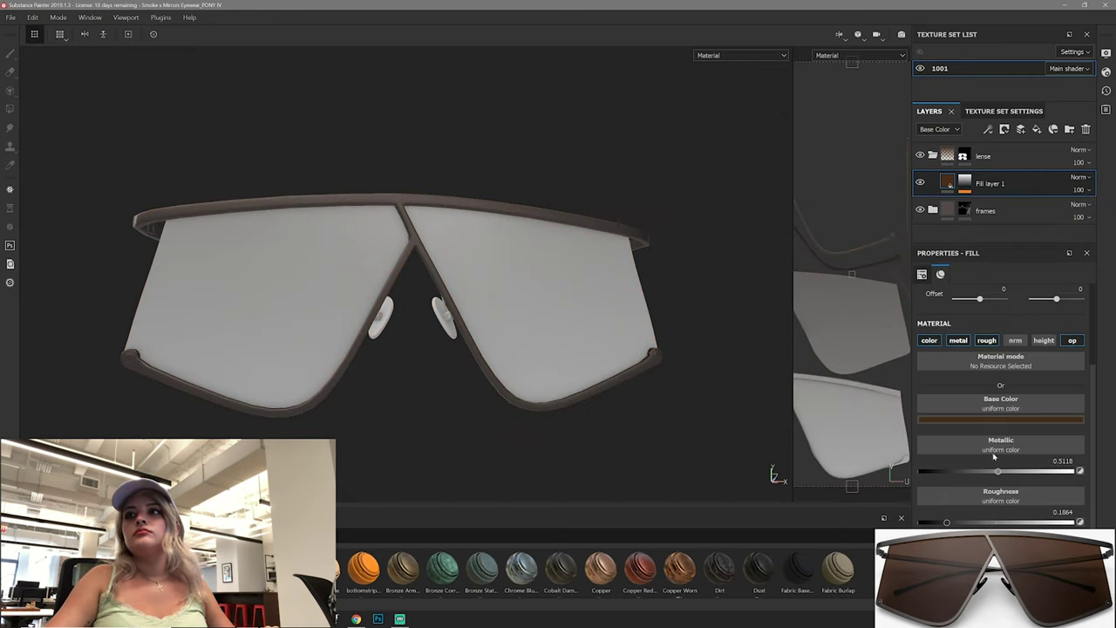
Step: Invert the lens gradient and set its balance to 0.37
left_click_drag(657, 391, 587, 299, "alt")
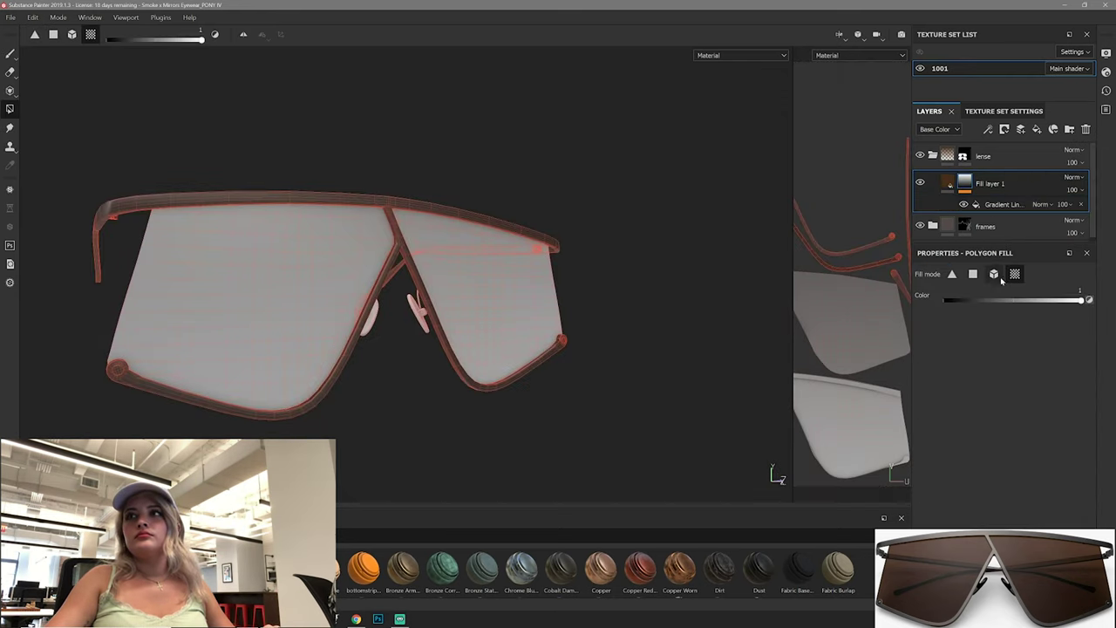
left_click_drag(610, 363, 575, 332, "alt")
mouse_move(1005, 421)
left_mouse_down()
mouse_move(1044, 407)
mouse_move(1070, 424)
left_mouse_up()
left_click_drag(663, 349, 680, 322, "alt")
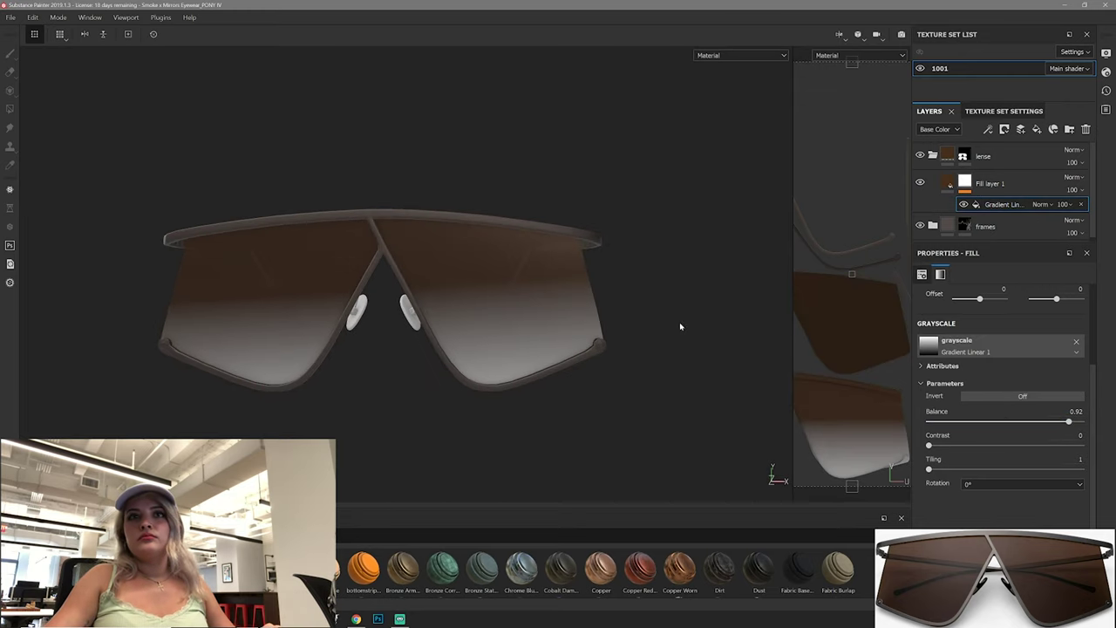
scroll(994, 377, "up", 2)
left_click(1021, 454)
left_click_drag(1069, 479, 986, 480)
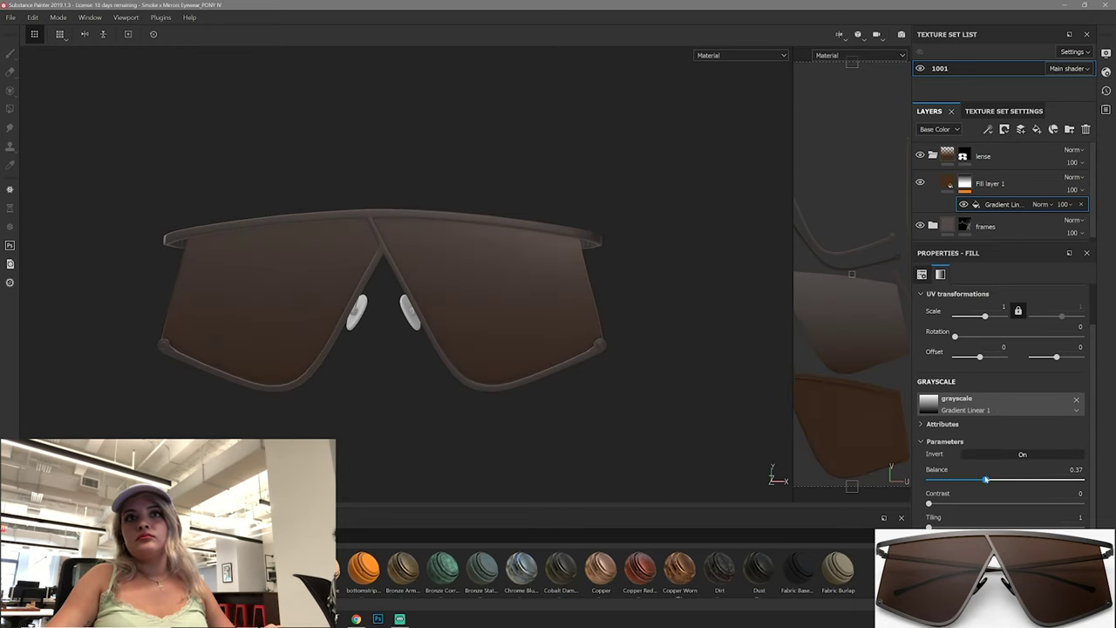
left_click(971, 207)
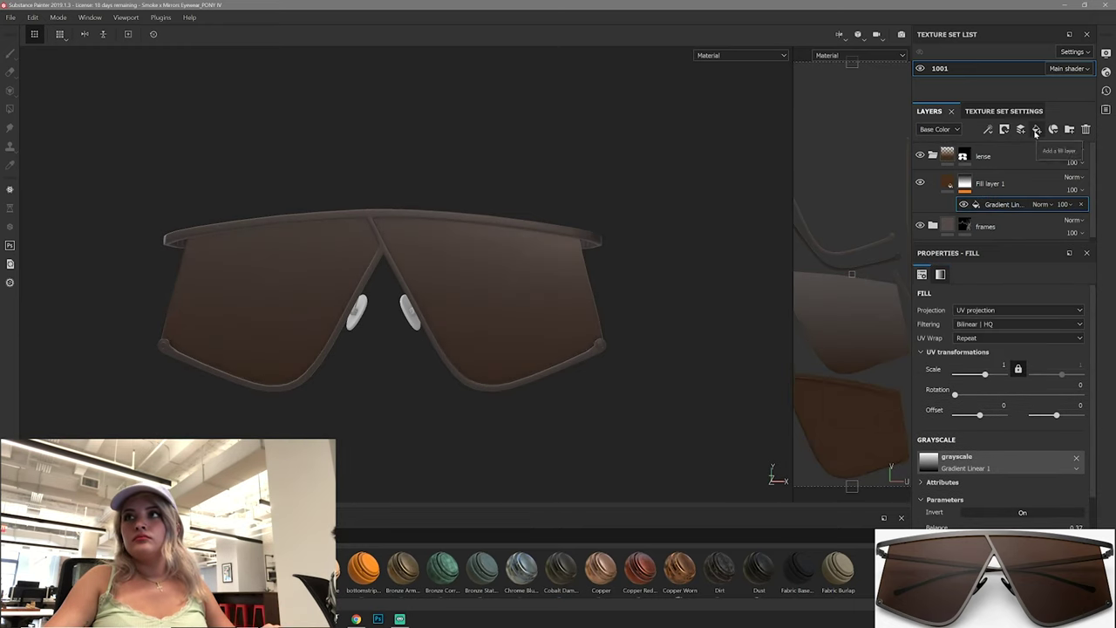
Step: Add a brown Fill layer 2 beneath Fill layer 1 in the lense folder
left_click(1035, 129)
left_click_drag(993, 183, 1009, 193)
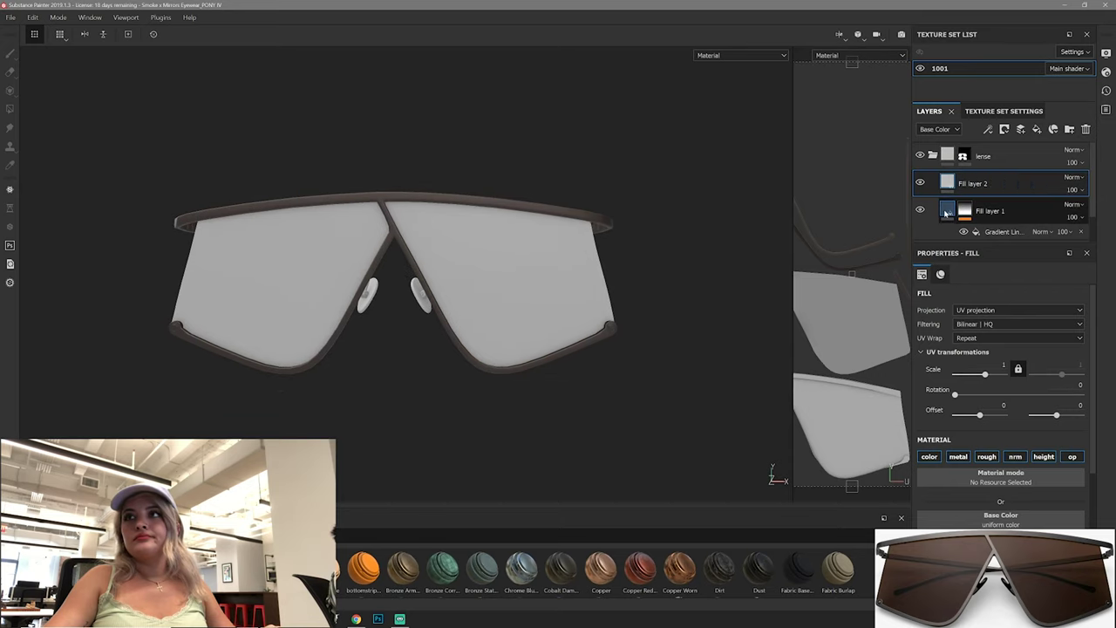
left_click(1001, 517)
mouse_move(1003, 429)
left_mouse_down()
mouse_move(994, 454)
mouse_move(1007, 481)
left_mouse_up()
left_click_drag(567, 309, 585, 310, "alt")
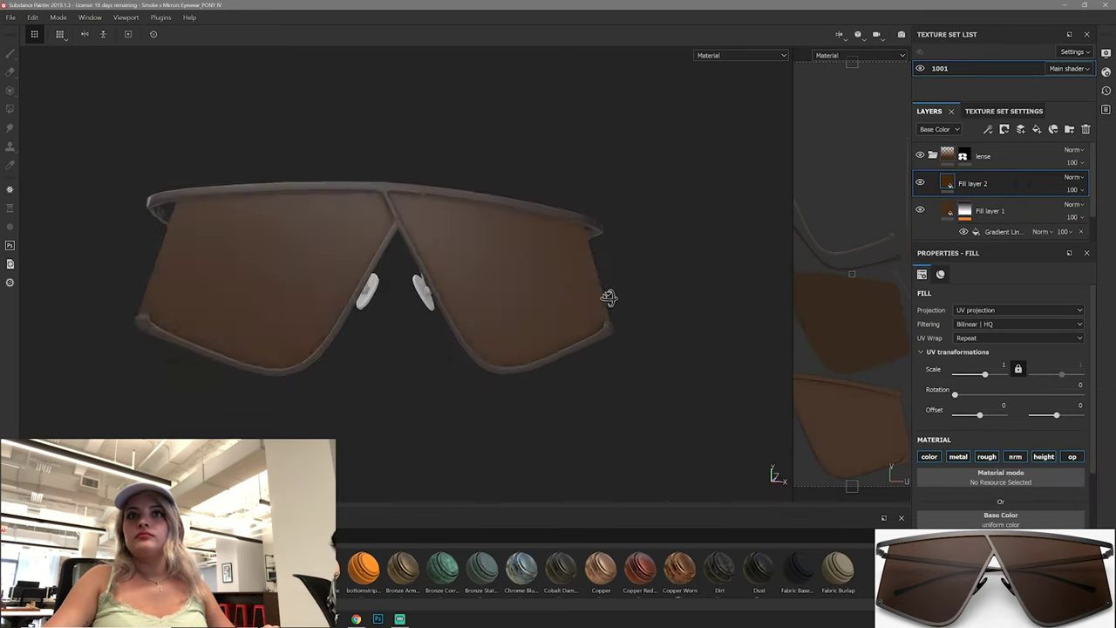
left_click_drag(1003, 241, 1003, 244)
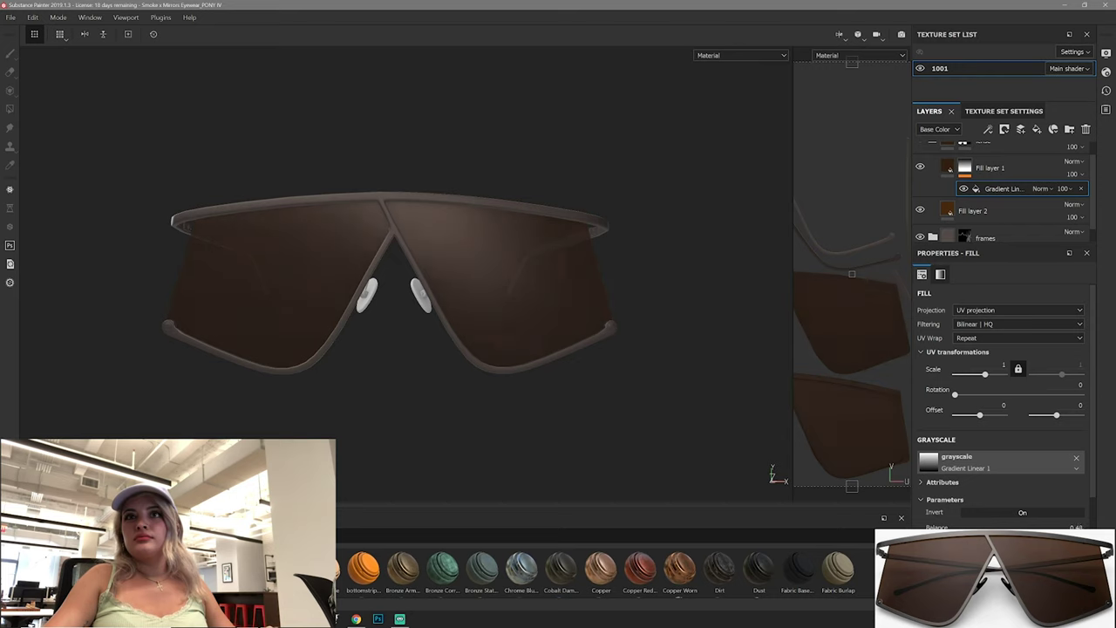
Step: Make Fill layer 2 orange and switch the gradient mask to tri-planar projection
left_click(994, 210)
left_click(929, 456)
left_click(966, 424)
left_click_drag(965, 425, 1036, 418)
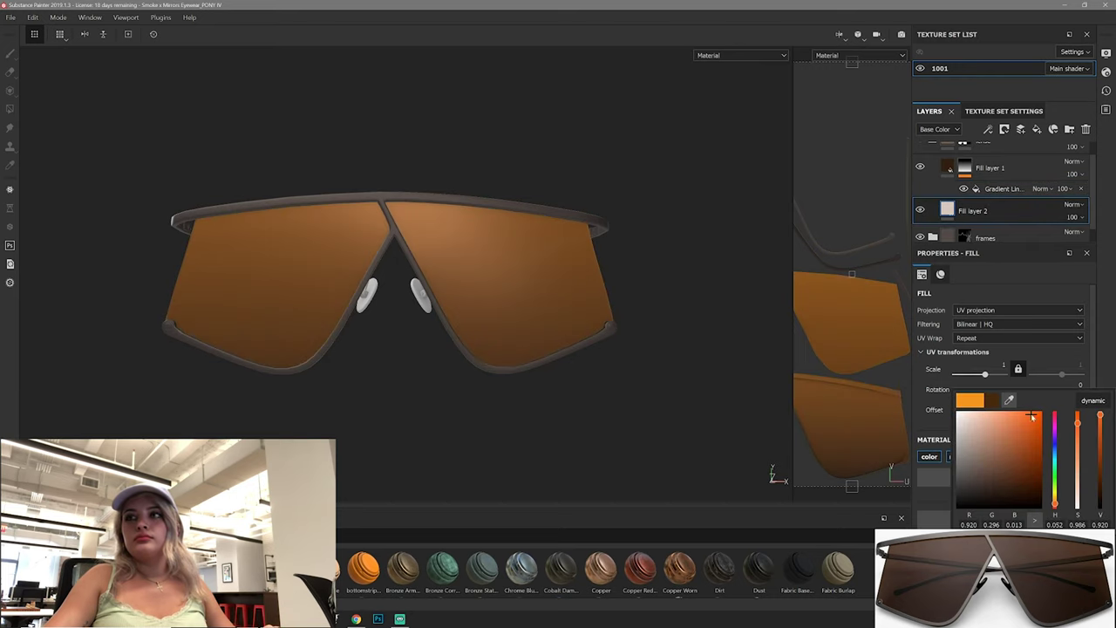
left_click(1002, 188)
left_click(983, 326)
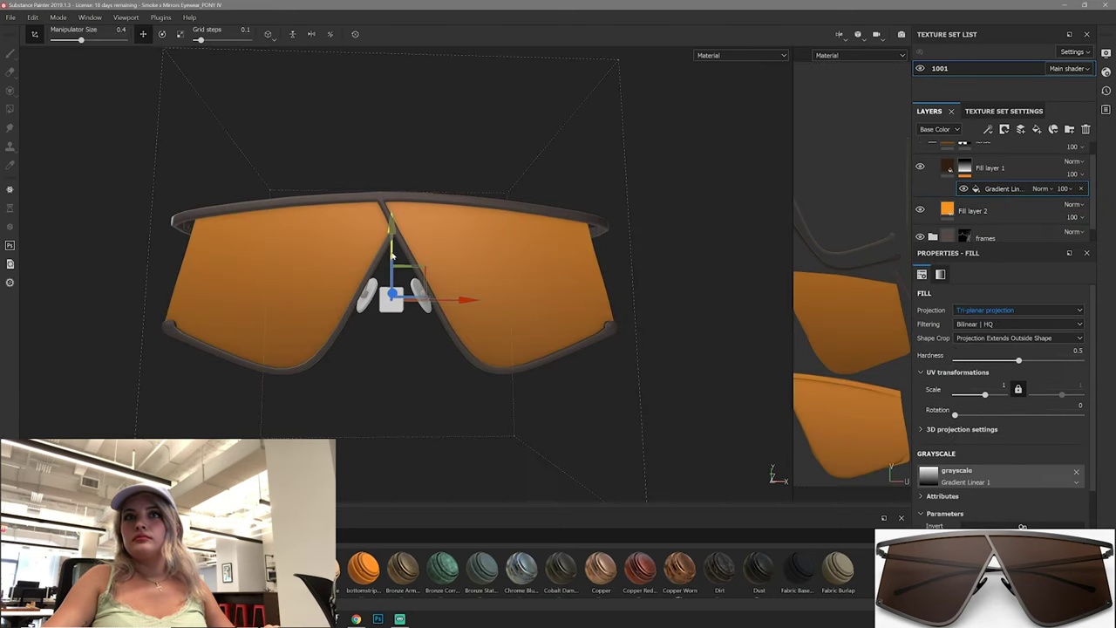
mouse_move(527, 385)
left_mouse_down("alt")
mouse_move(546, 463)
mouse_move(591, 291)
left_mouse_up("alt")
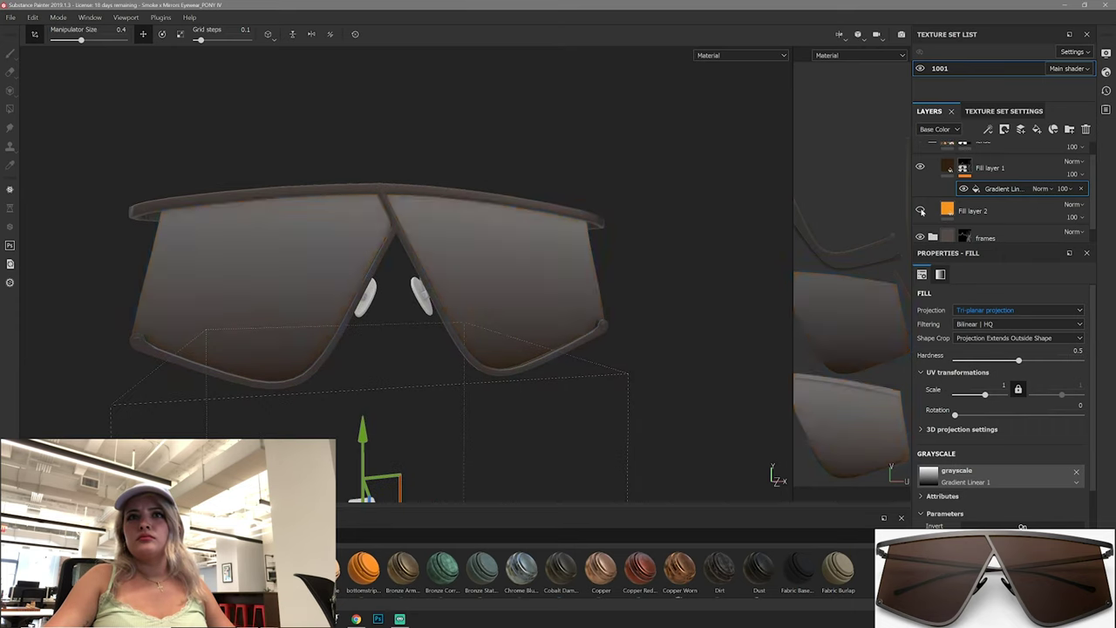
mouse_move(399, 410)
left_mouse_down("alt")
mouse_move(366, 453)
mouse_move(362, 551)
left_mouse_up("alt")
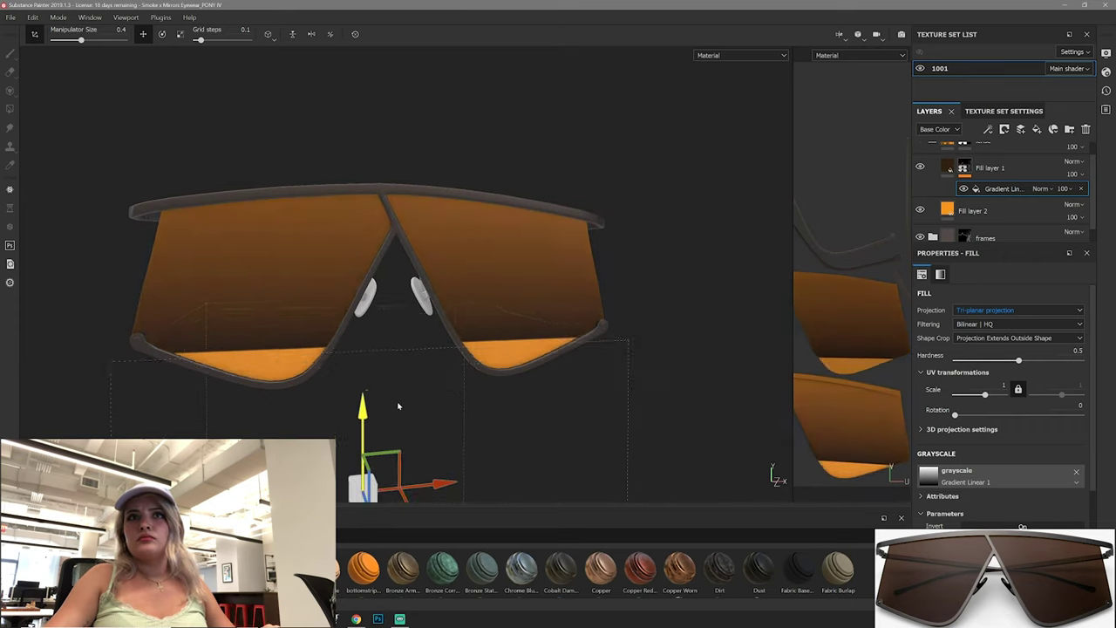
Step: Darken Fill layer 2 to a medium brown
left_click(972, 211)
left_click(1002, 456)
left_click_drag(1031, 418, 1003, 459)
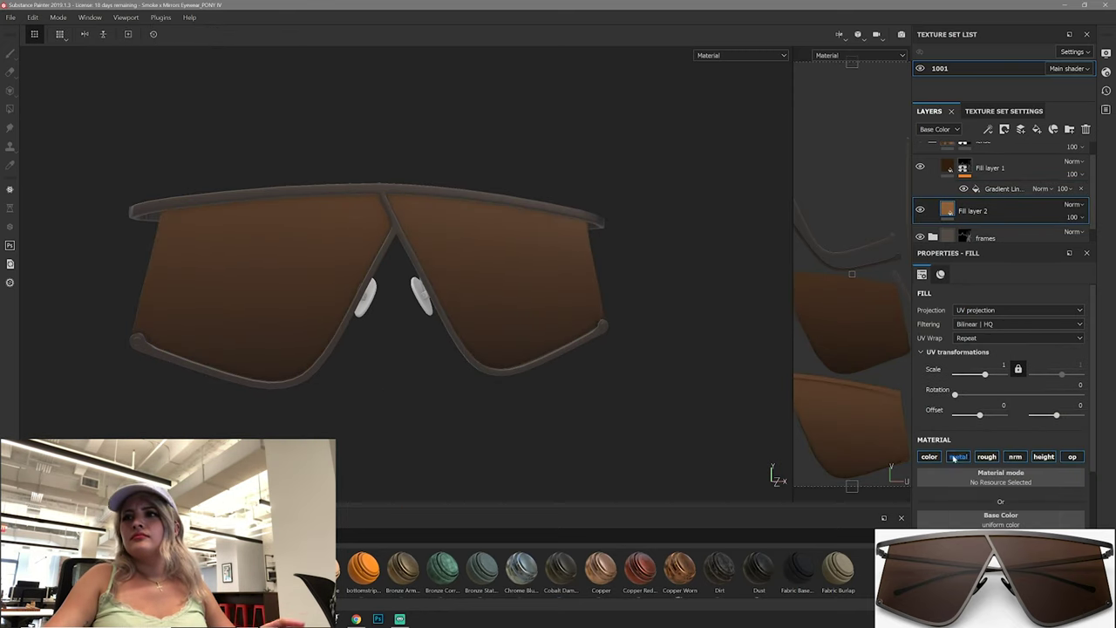
left_click_drag(720, 454, 523, 331, "alt")
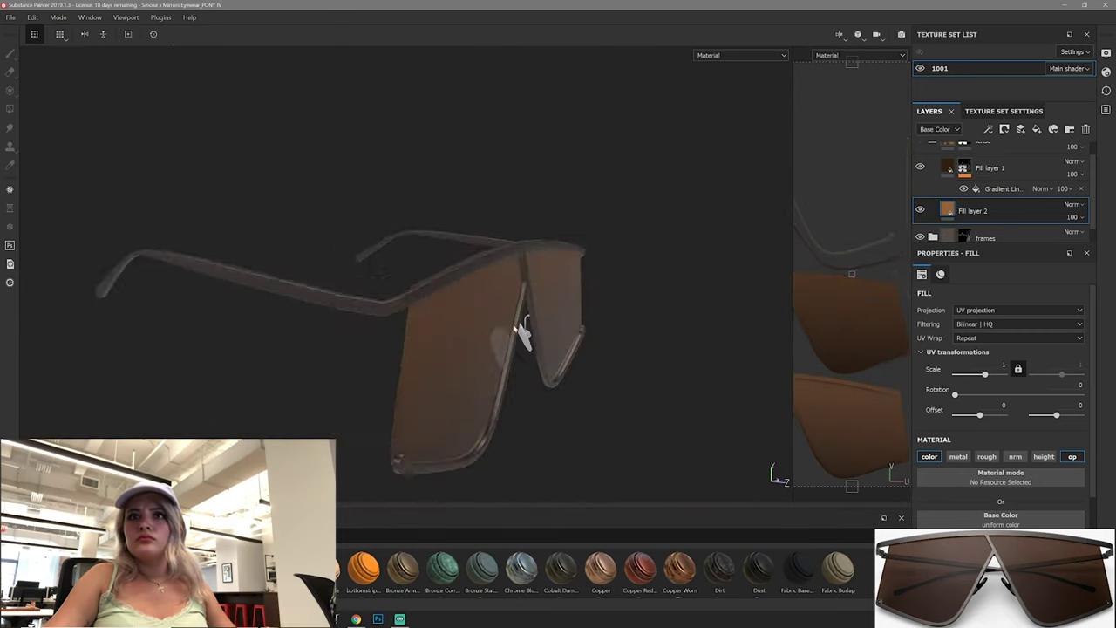
Step: Darken Fill layer 1's colour to a near-black brown
left_click(990, 167)
left_click_drag(1099, 466, 1100, 506)
left_click_drag(500, 375, 398, 399, "alt")
mouse_move(1099, 505)
left_mouse_down()
mouse_move(1102, 494)
mouse_move(1102, 504)
left_mouse_up()
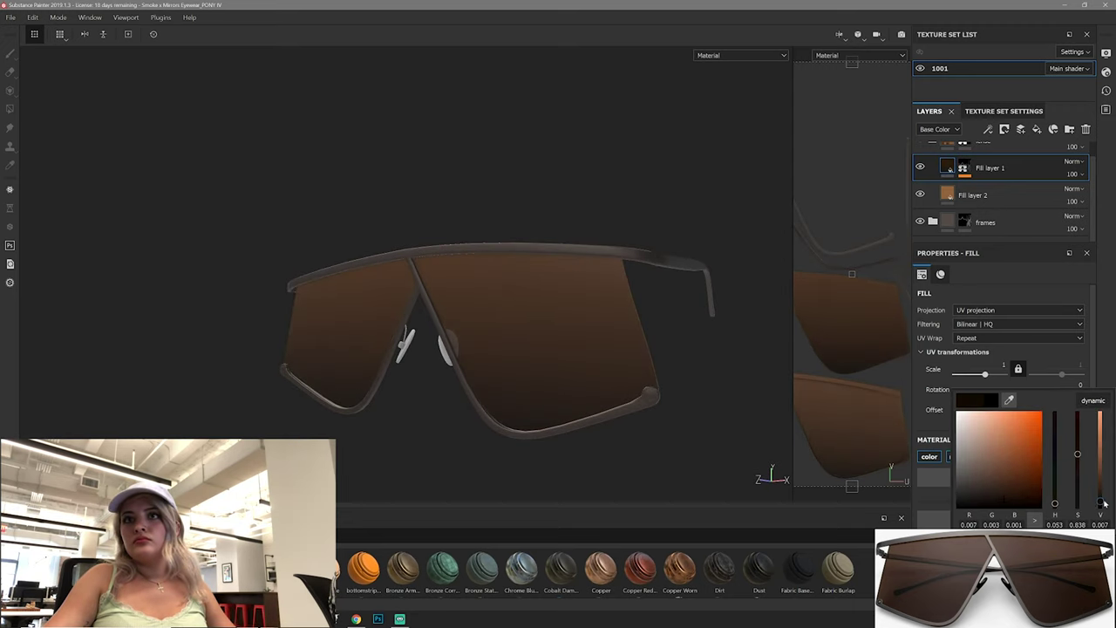
mouse_move(611, 384)
left_mouse_down("alt")
mouse_move(571, 381)
mouse_move(631, 362)
mouse_move(448, 331)
left_mouse_up("alt")
Step: Expand the lense folder and review Fill layer 1's gradient mask and Fill layer 2
left_click(943, 157)
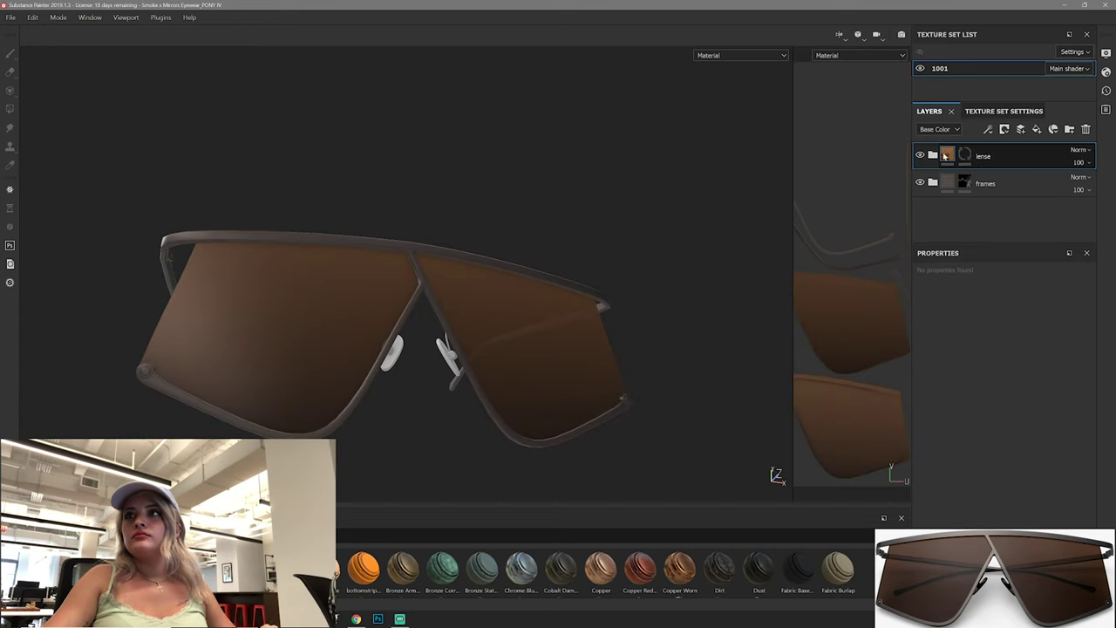
left_click(933, 155)
left_click(950, 182)
left_click(963, 183)
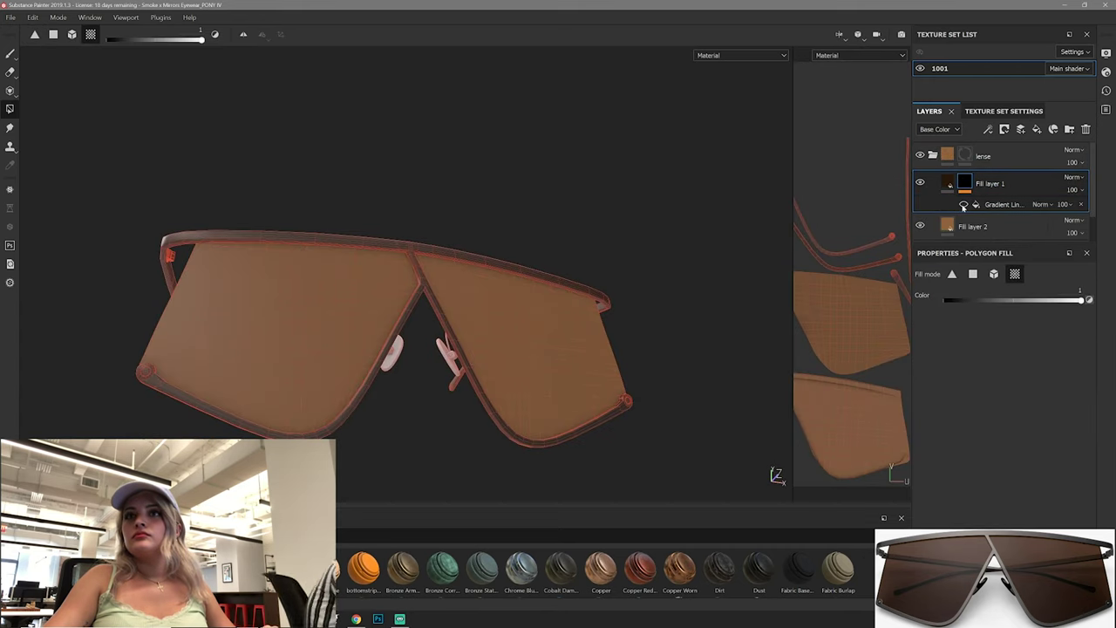
left_click(1032, 204)
left_click(972, 226)
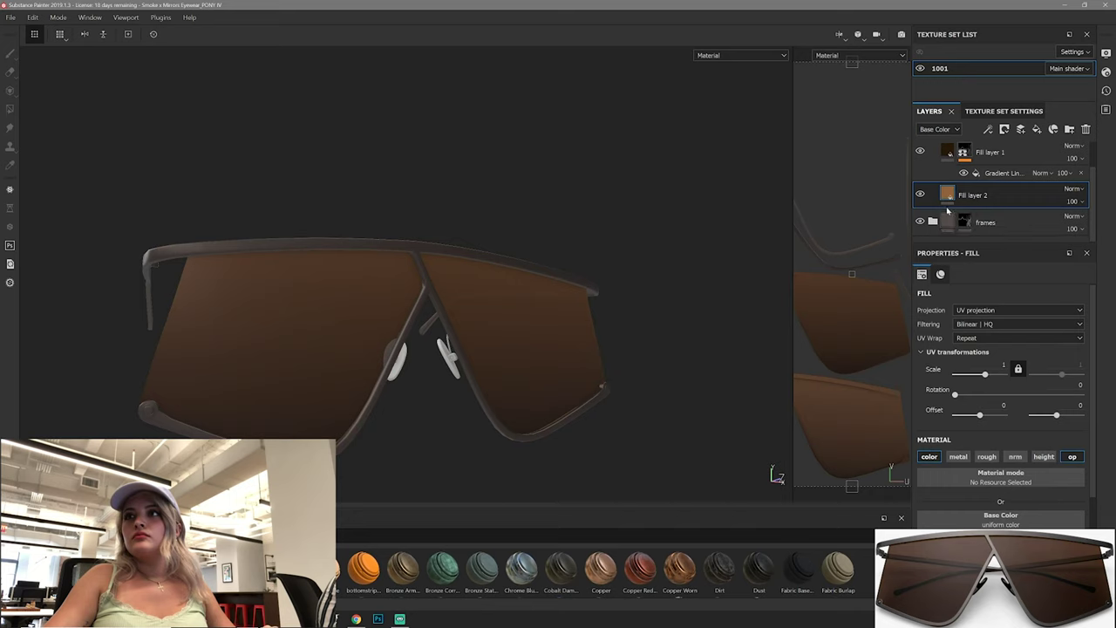
mouse_move(488, 366)
left_mouse_down("alt")
mouse_move(442, 395)
mouse_move(498, 361)
left_mouse_up("alt")
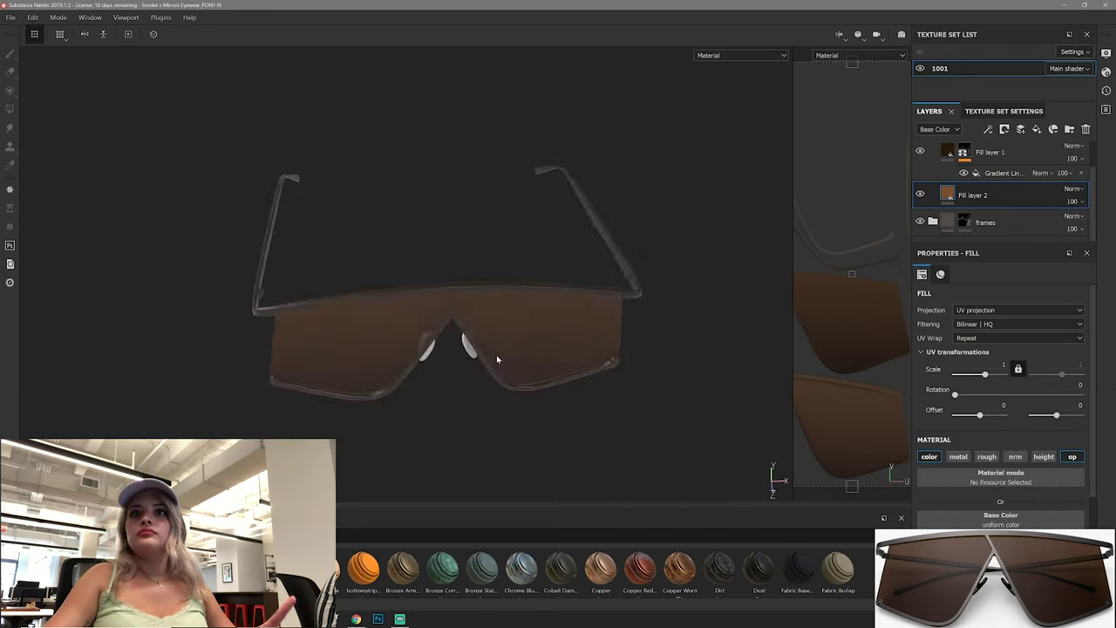
scroll(386, 251, "up", 5)
left_click_drag(386, 252, 282, 366, "alt")
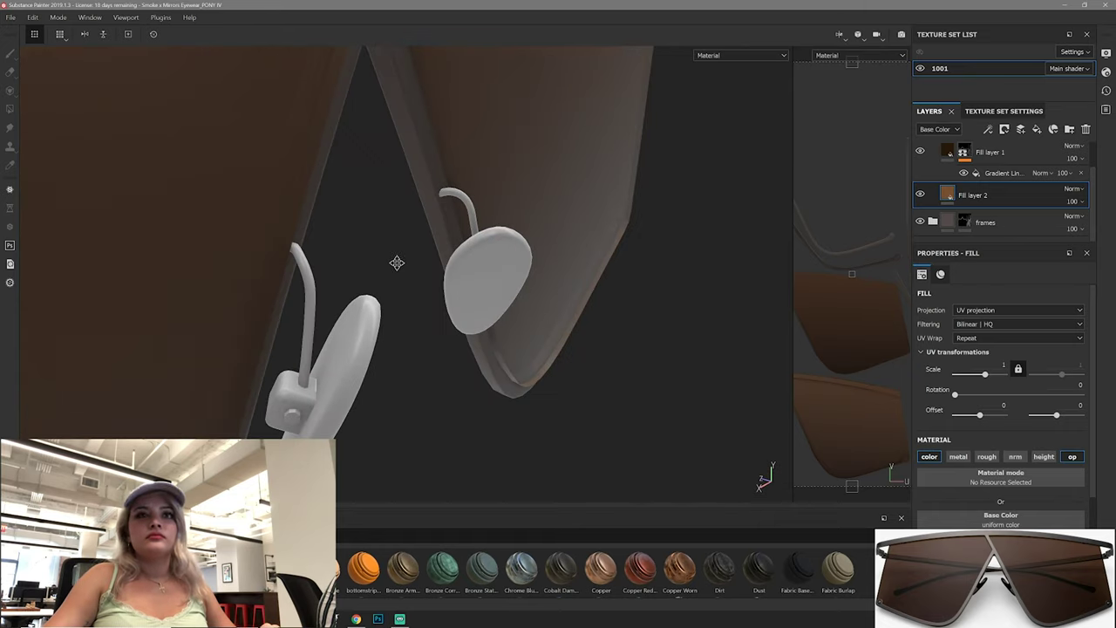
left_click_drag(394, 259, 421, 259, "alt")
scroll(1003, 192, "up", 2)
left_click(961, 158)
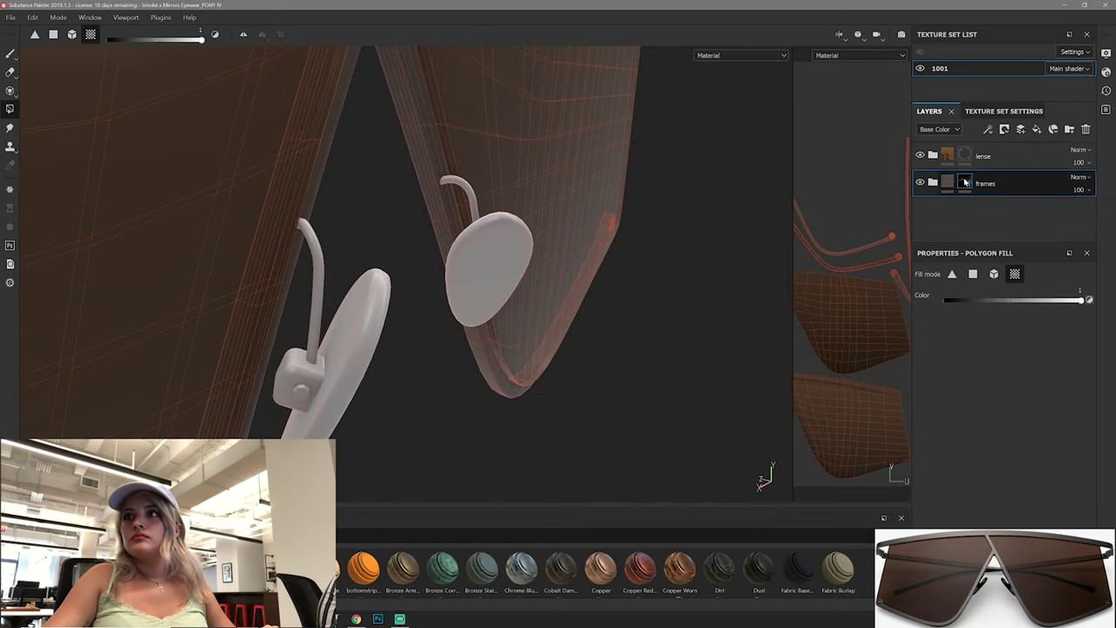
left_click_drag(295, 370, 575, 299, "alt")
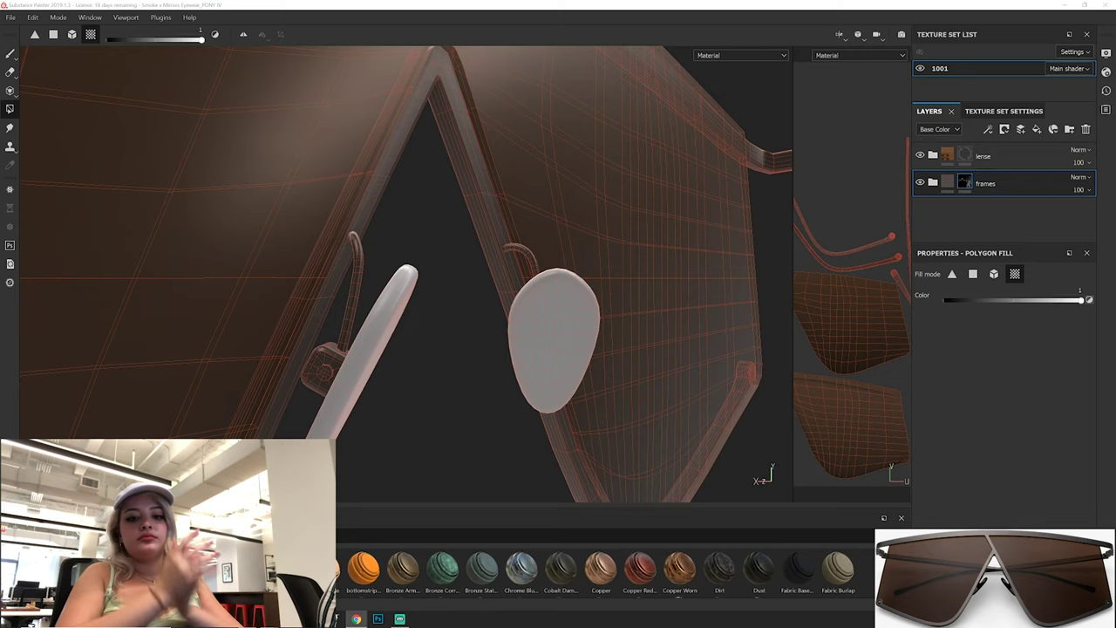
left_click_drag(592, 279, 477, 365, "alt")
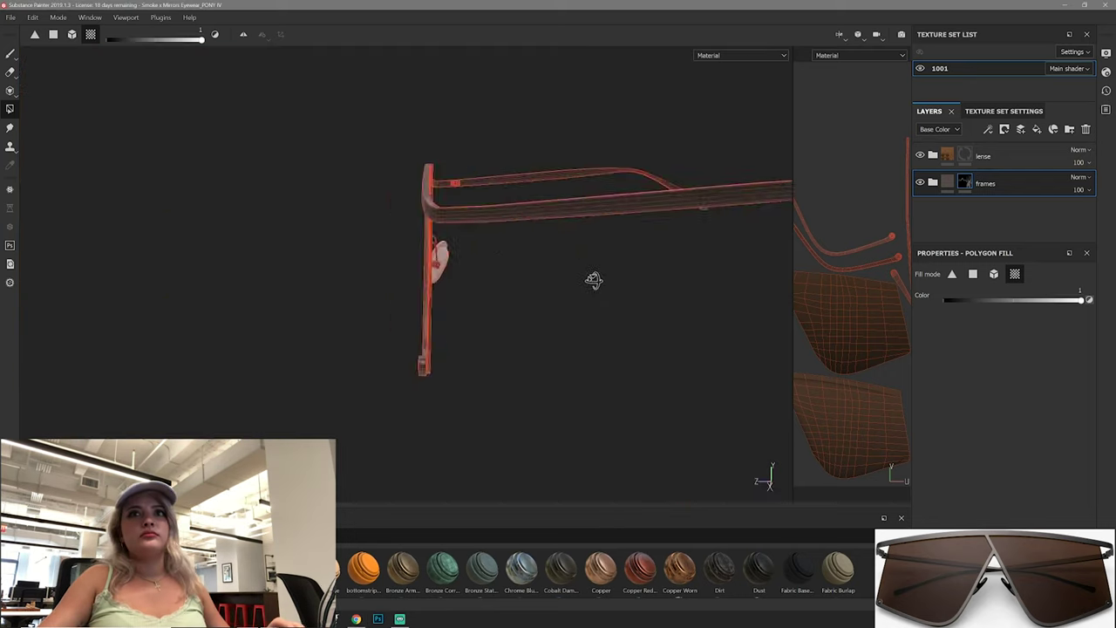
key("Escape")
scroll(386, 419, "up", 3)
left_click_drag(525, 378, 610, 392, "alt")
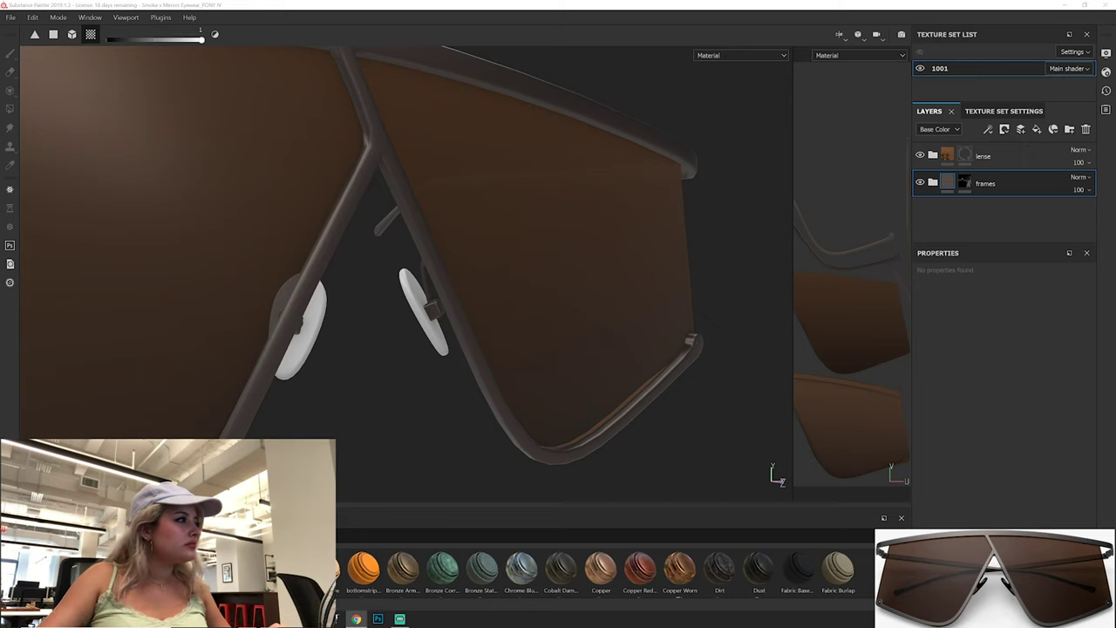
mouse_move(535, 357)
left_mouse_down("alt")
mouse_move(329, 363)
mouse_move(488, 288)
left_mouse_up("alt")
Step: Create the nose nubz folder, drop Latex Black into it, and give it a black mask
type("nubz")
key("Return")
key("Home")
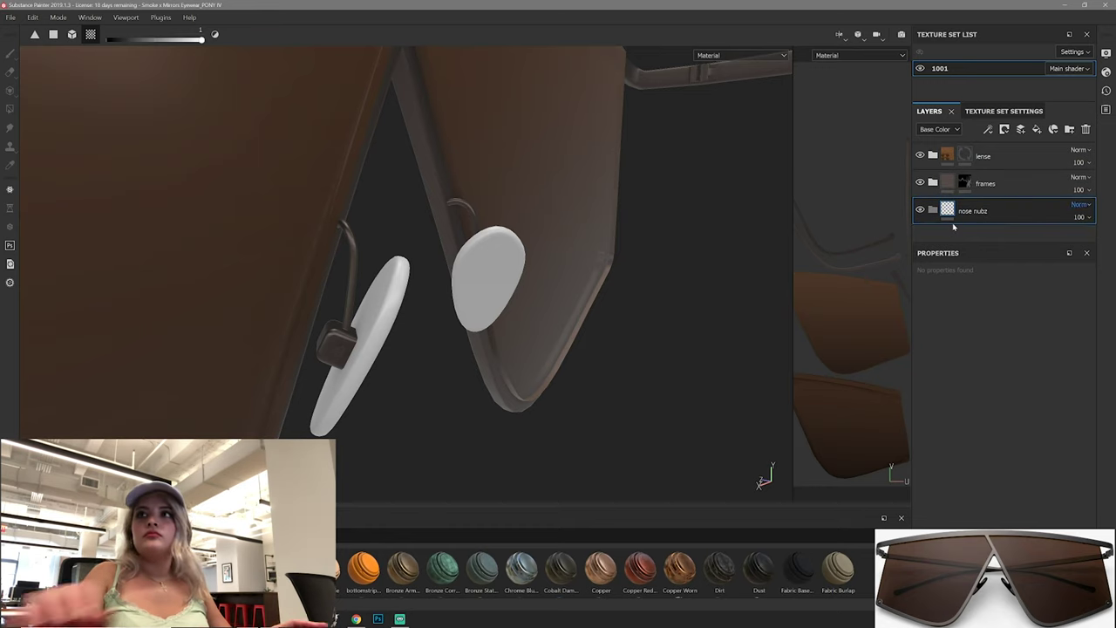
scroll(334, 614, "down", 5)
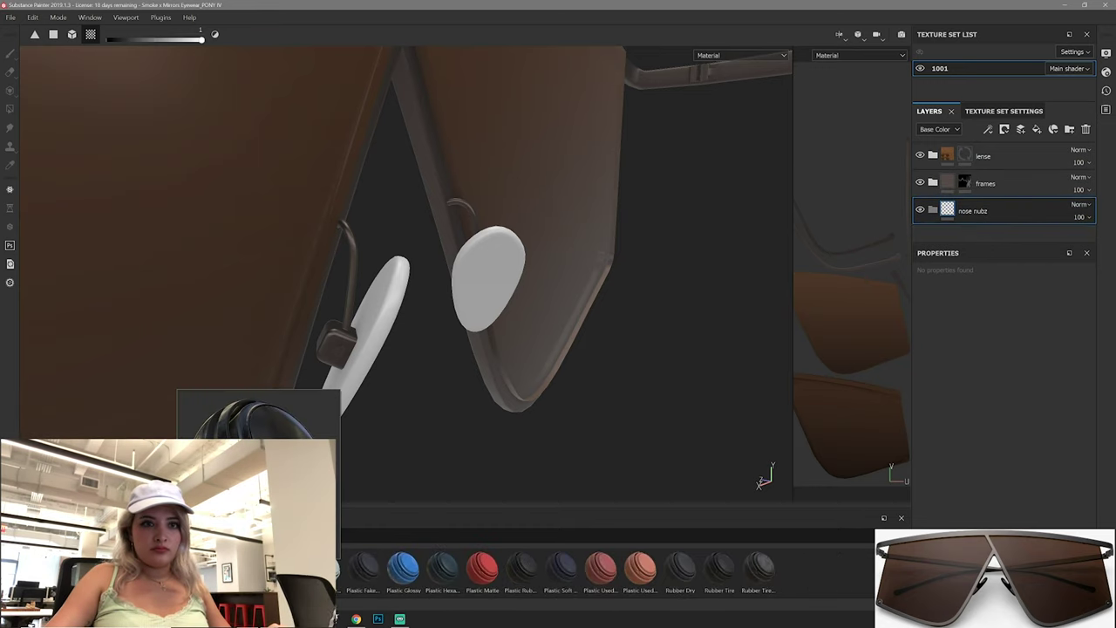
left_click_drag(331, 571, 991, 210)
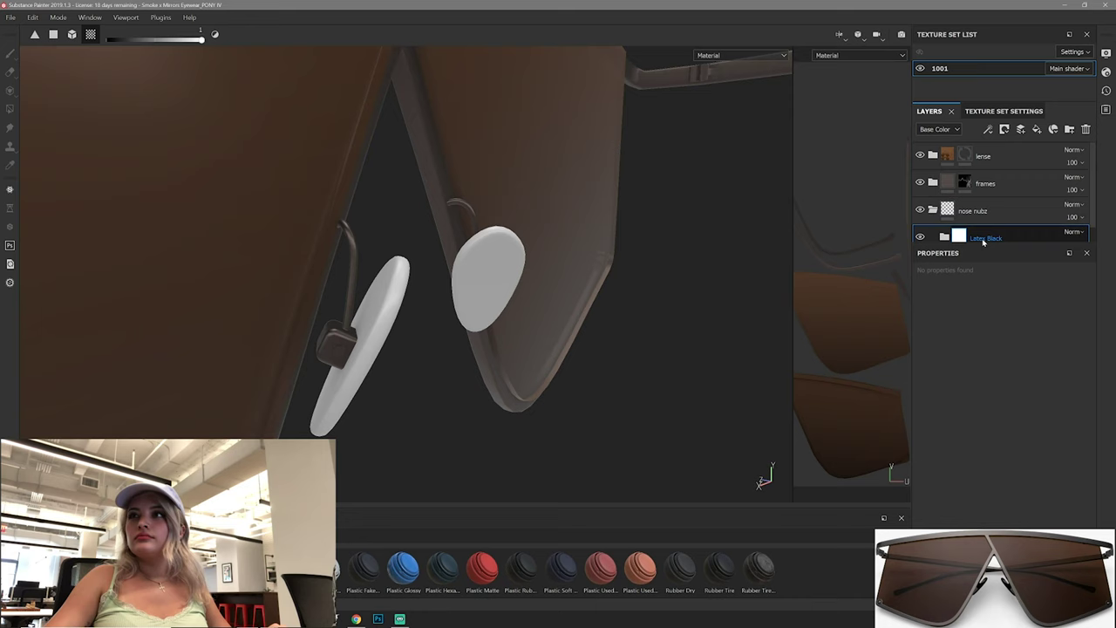
right_click(1011, 215)
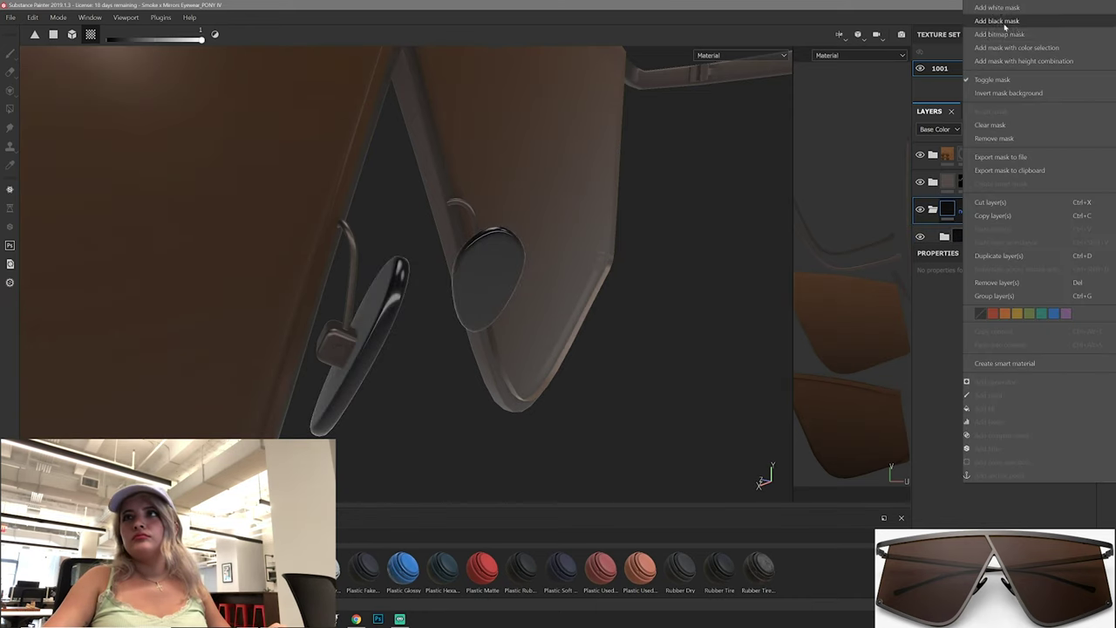
left_click(965, 265)
Step: Lighten the Latex Black base colour to grey and check the result on the nose pads
mouse_move(385, 303)
left_mouse_down("alt")
mouse_move(436, 331)
mouse_move(373, 311)
mouse_move(356, 361)
mouse_move(516, 359)
mouse_move(447, 366)
left_mouse_up("alt")
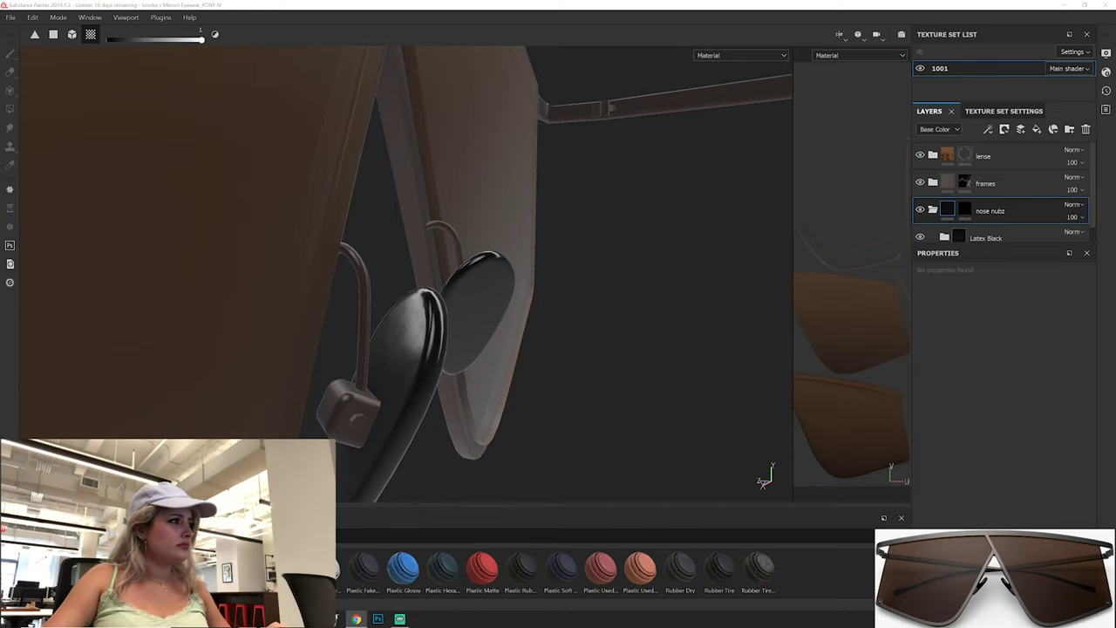
left_click(952, 221)
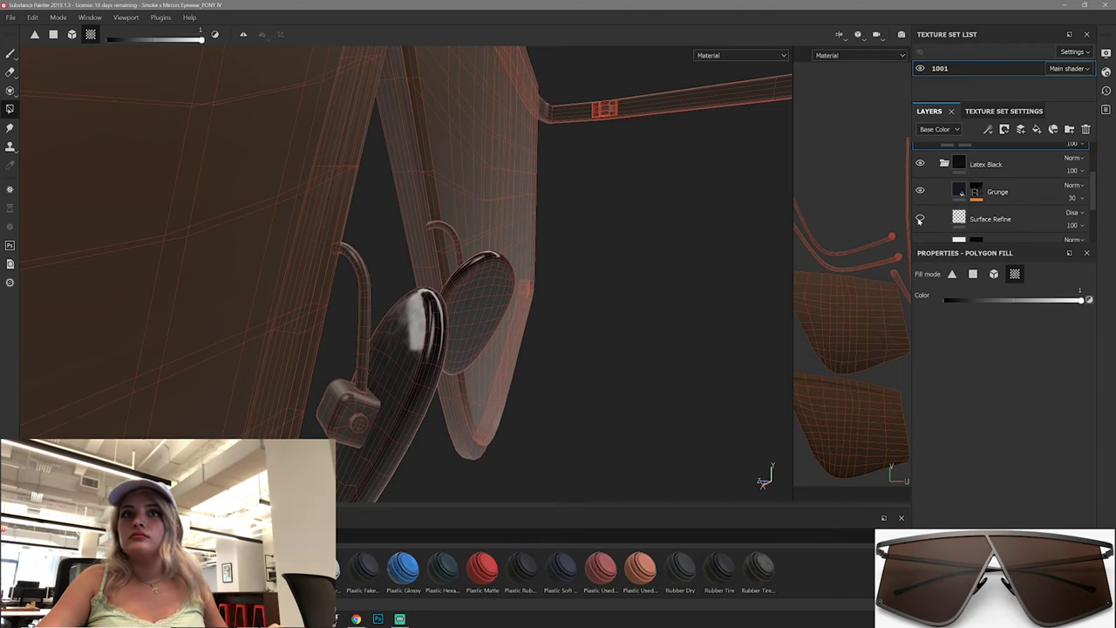
left_click_drag(486, 311, 992, 134, "alt")
mouse_move(538, 312)
left_mouse_down("alt")
mouse_move(543, 324)
mouse_move(463, 331)
mouse_move(500, 336)
left_mouse_up("alt")
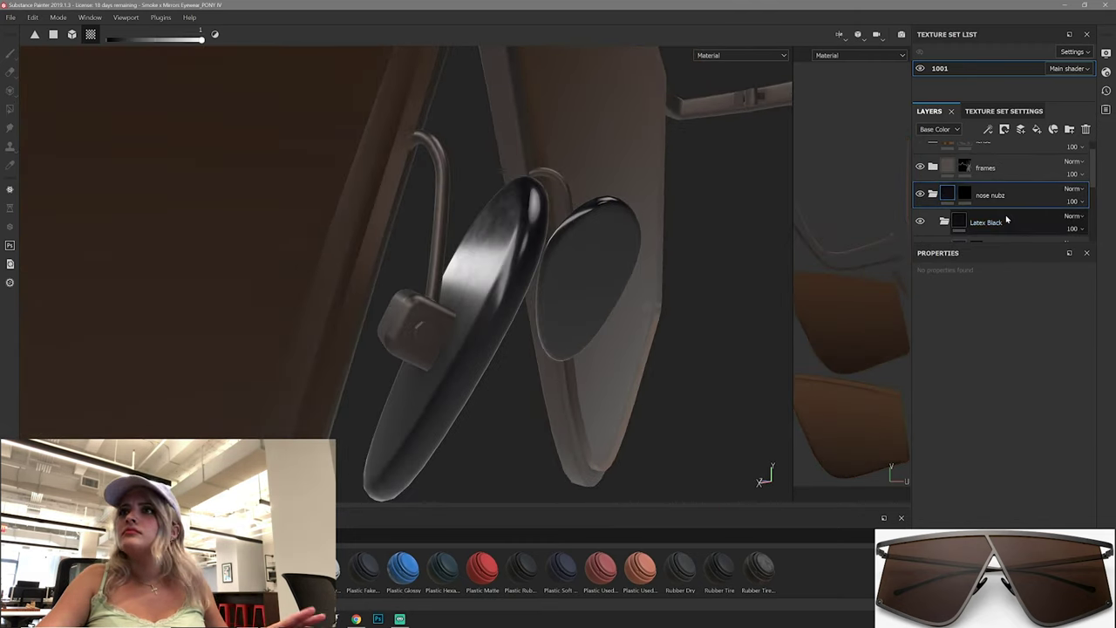
scroll(1003, 220, "down", 1)
left_click(981, 218)
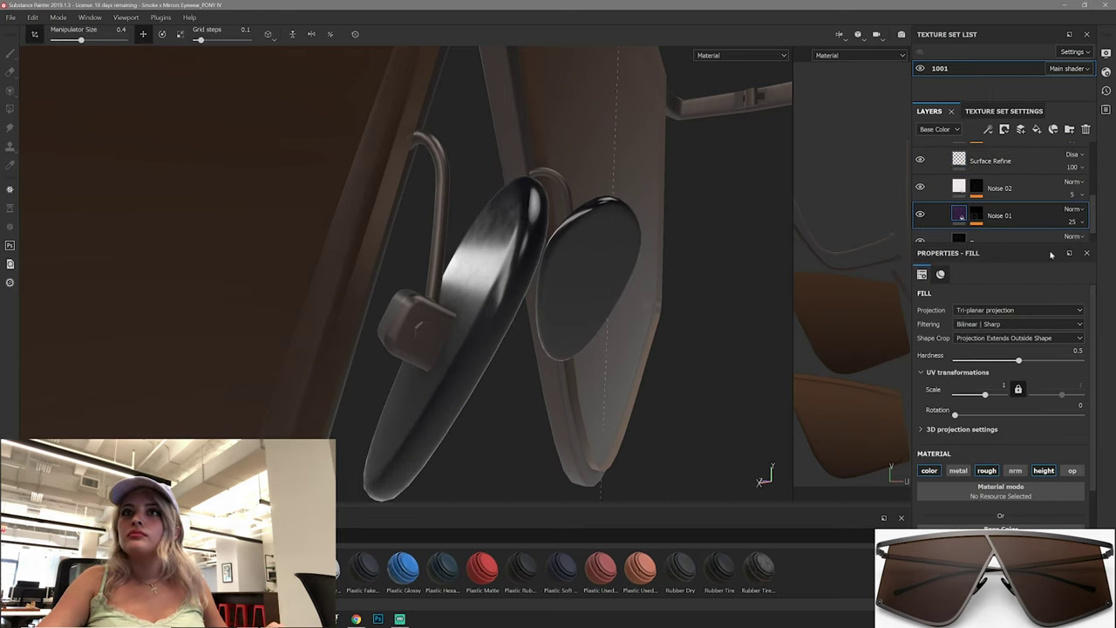
scroll(959, 222, "down", 1)
left_click(920, 224)
left_click(1000, 519)
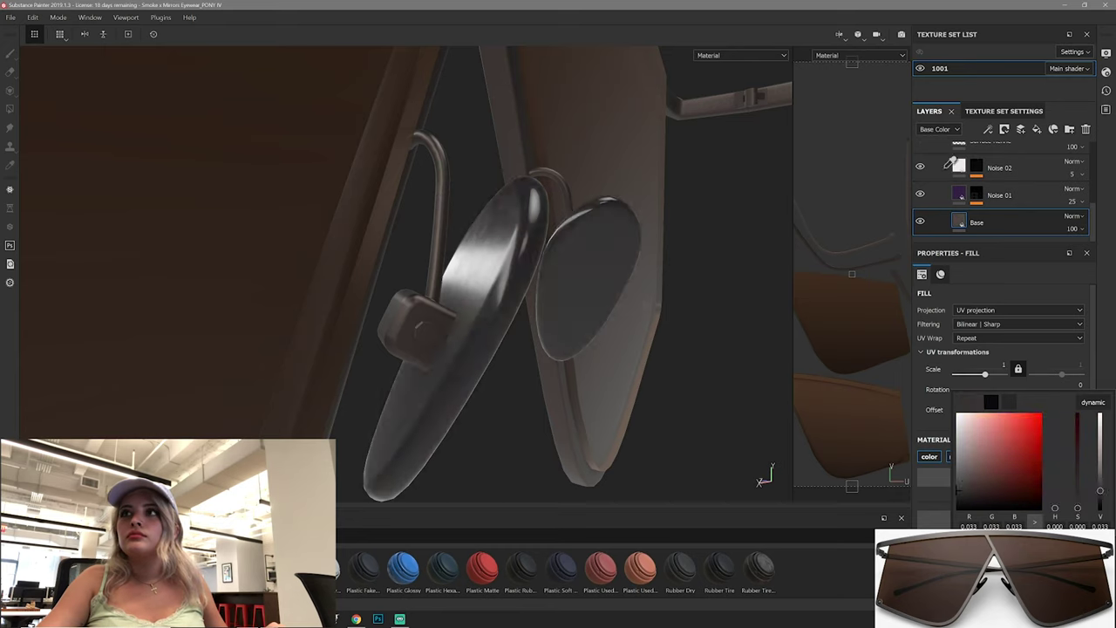
left_click_drag(958, 490, 1011, 436)
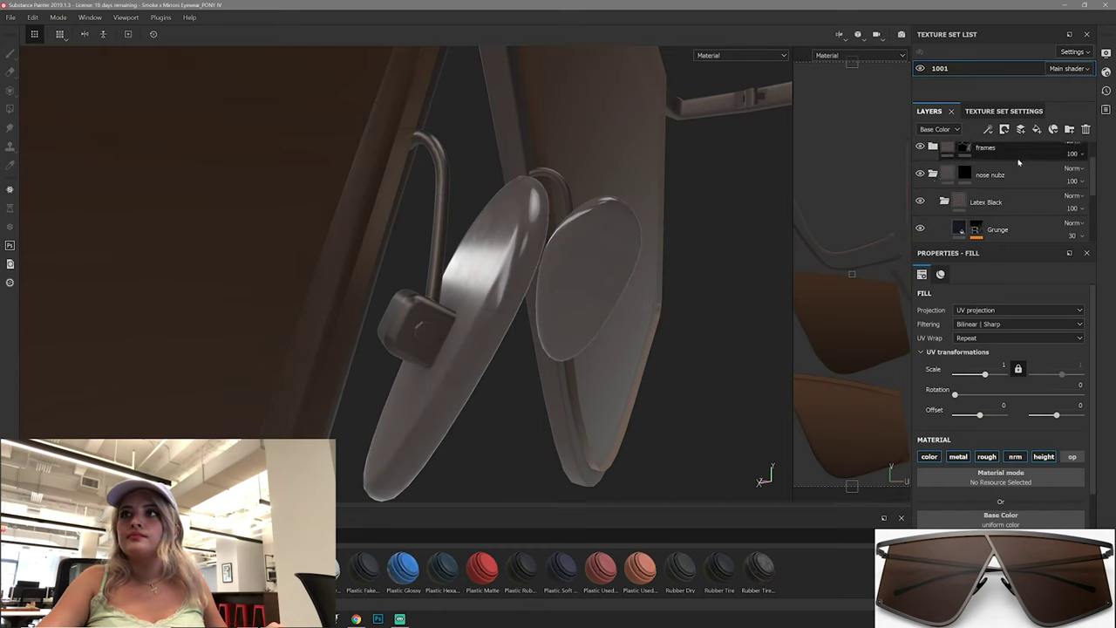
mouse_move(488, 349)
left_mouse_down("alt")
mouse_move(349, 373)
mouse_move(552, 369)
mouse_move(501, 282)
mouse_move(462, 261)
mouse_move(488, 296)
left_mouse_up("alt")
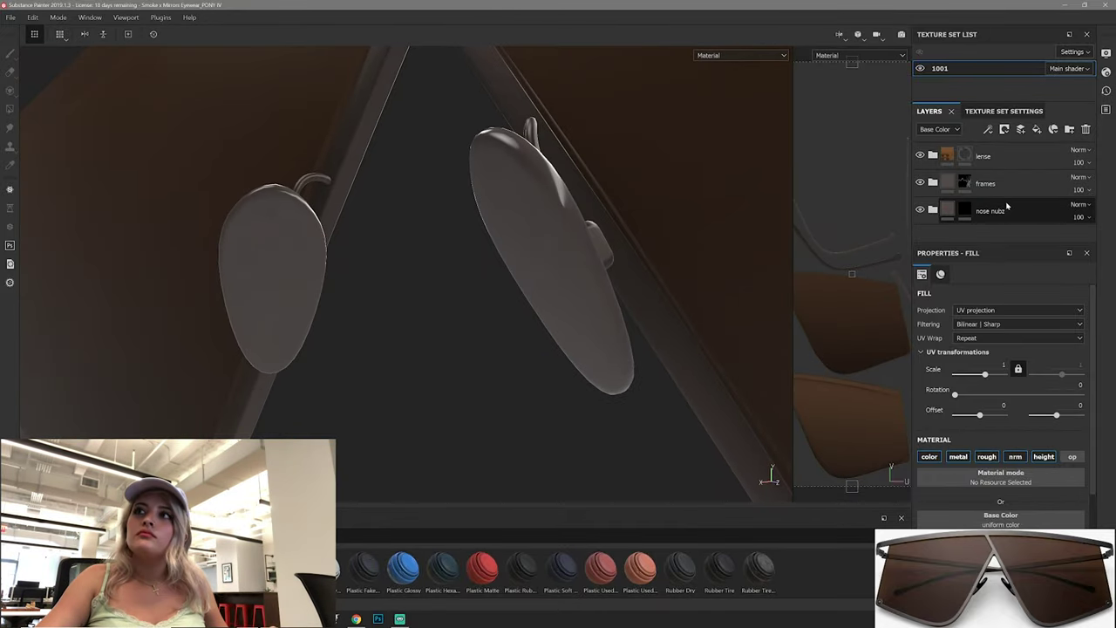
left_click(954, 181)
mouse_move(402, 569)
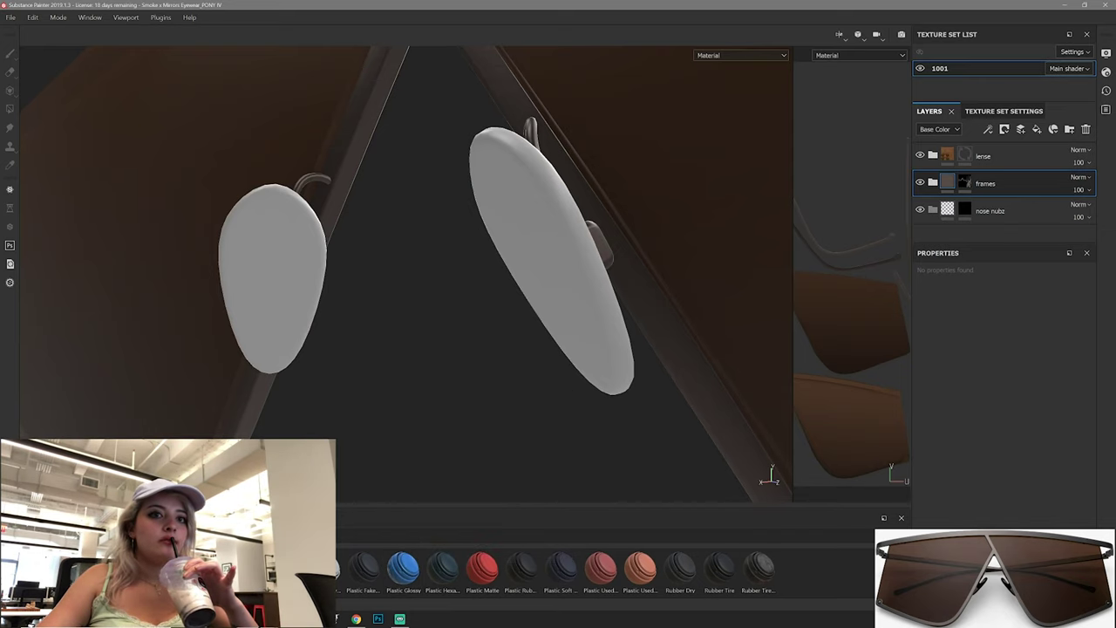
Step: Apply Plastic Armor Glossy to the nose pads and sample a new Base Plastic colour
left_click_drag(287, 567, 645, 296)
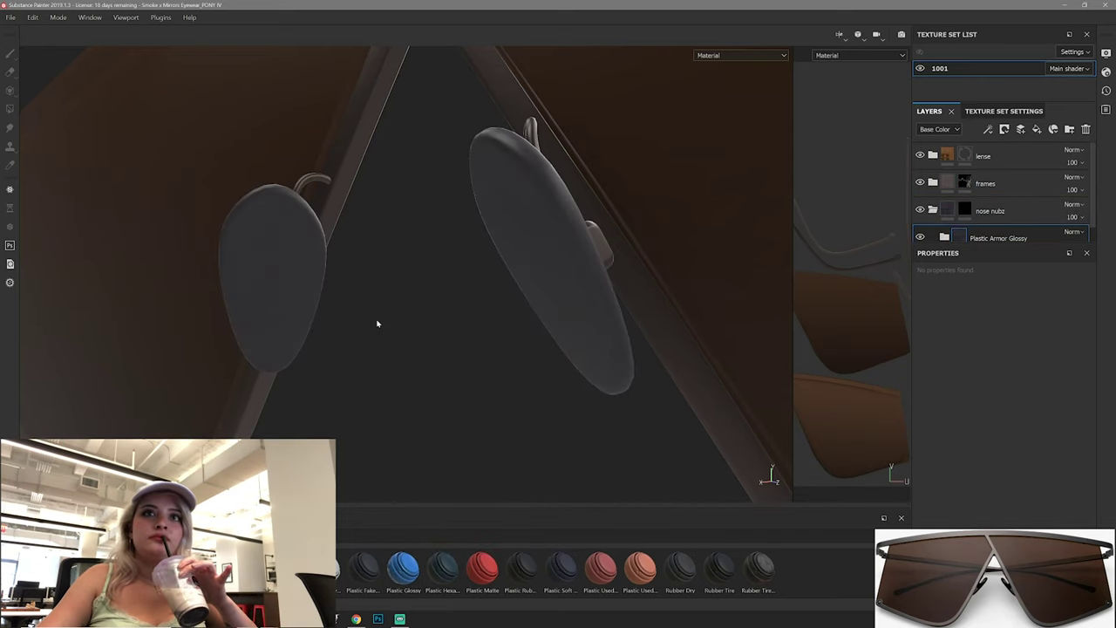
mouse_move(399, 307)
left_mouse_down("alt")
mouse_move(593, 251)
mouse_move(552, 306)
mouse_move(384, 306)
left_mouse_up("alt")
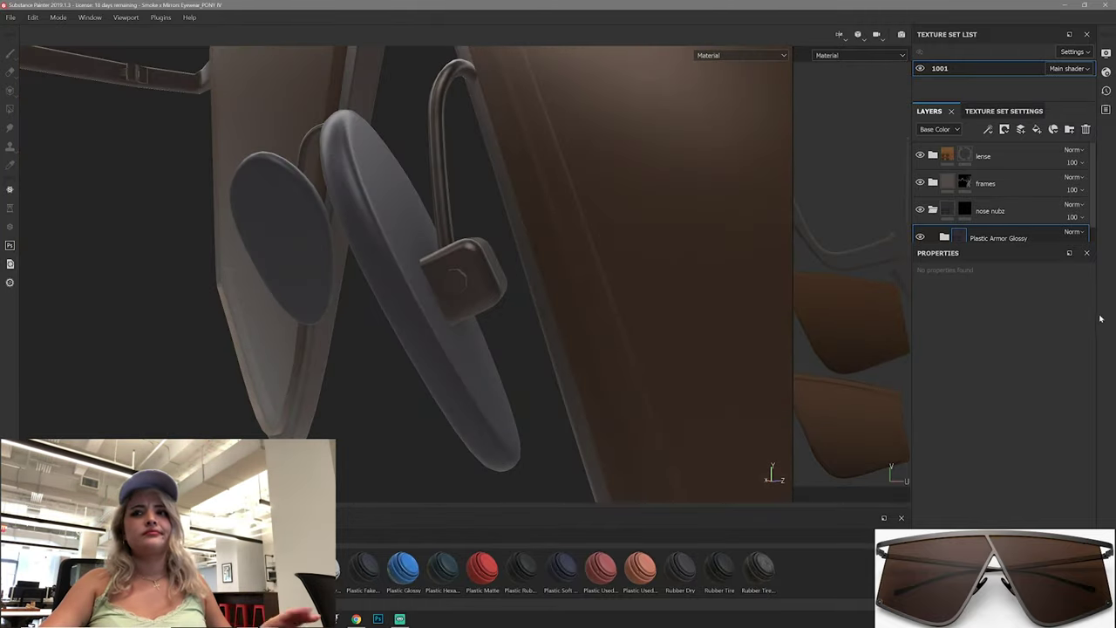
left_click(959, 196)
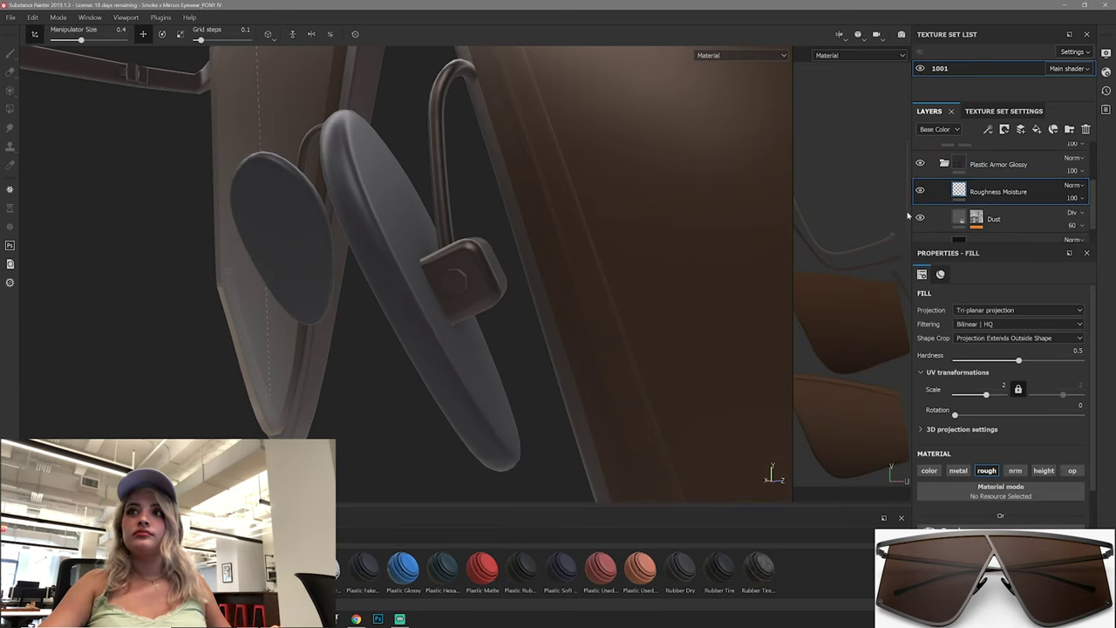
left_click(1007, 223)
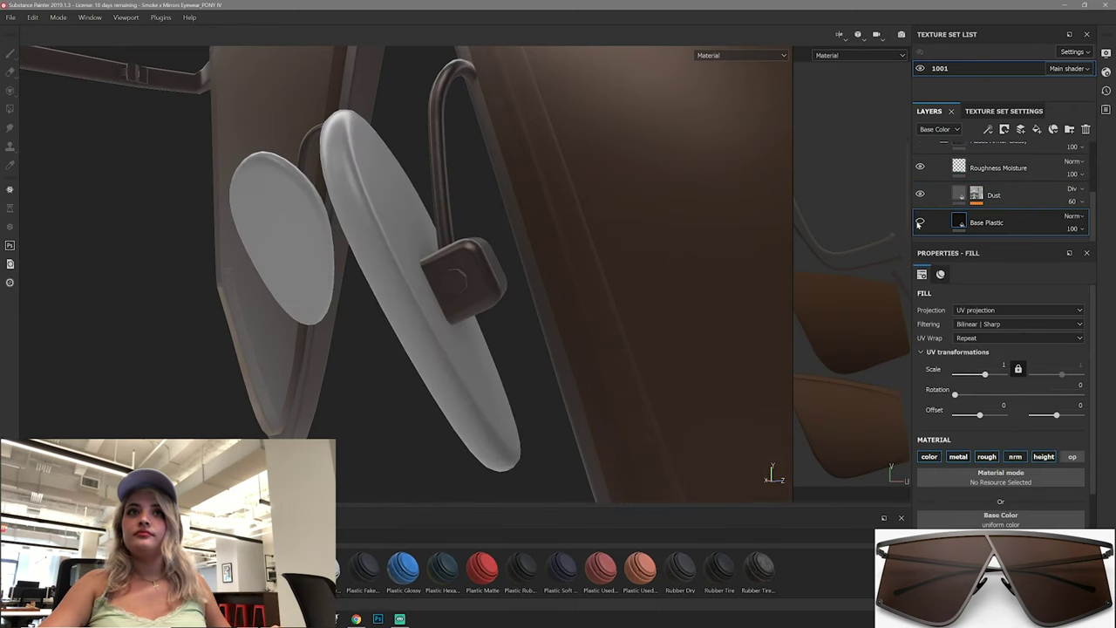
left_click(1017, 393)
left_click(1008, 403)
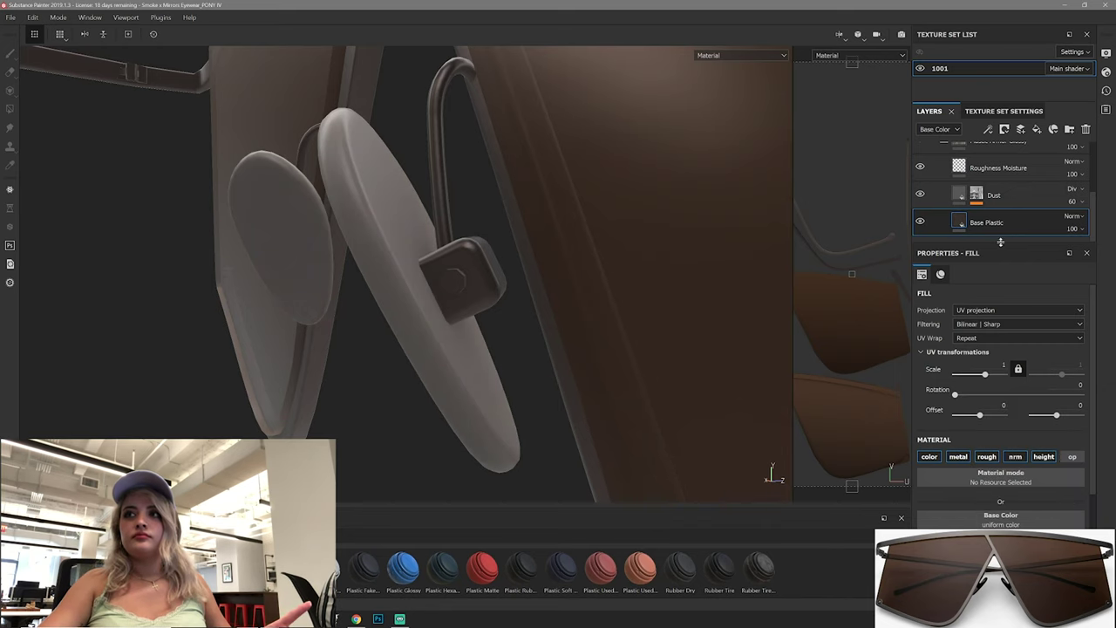
left_click_drag(1002, 245, 1002, 464)
left_click(1016, 383)
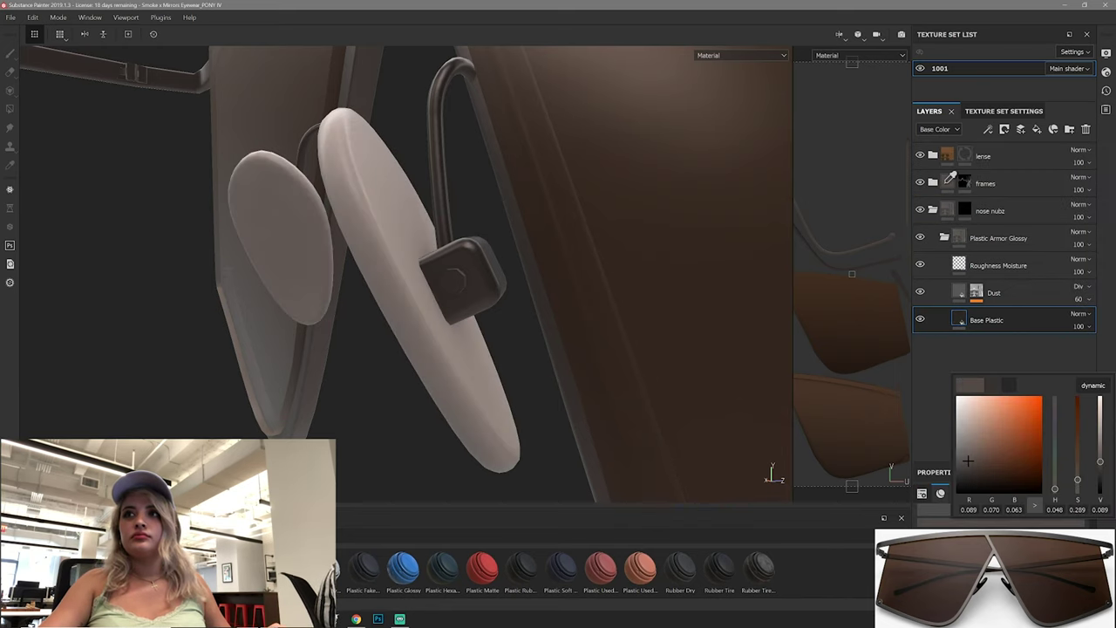
Step: Hide the Dust layer and sample the frame's brown for the nose pads
left_click(994, 292)
left_click(920, 292)
mouse_move(471, 331)
left_mouse_down("alt")
mouse_move(518, 352)
mouse_move(516, 385)
left_mouse_up("alt")
left_click_drag(596, 384, 610, 375, "alt")
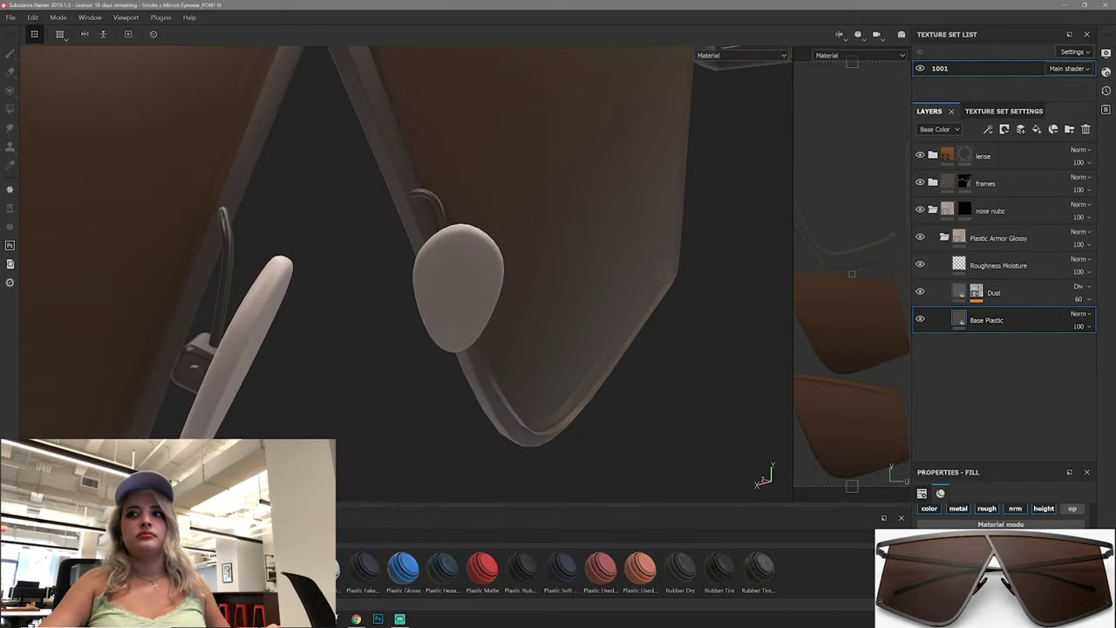
left_click(398, 130)
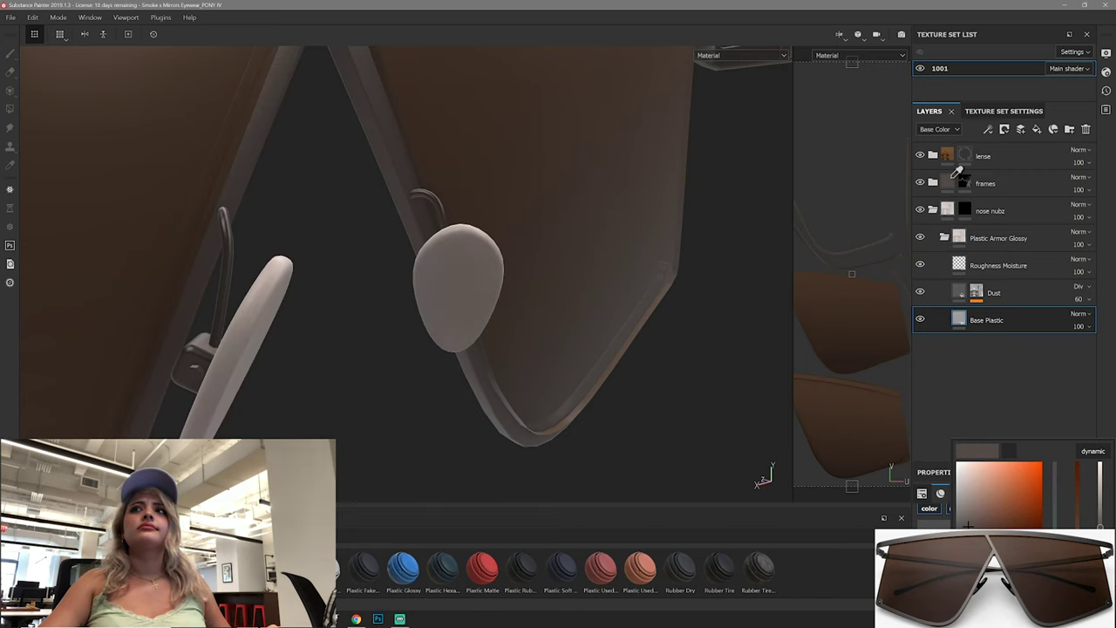
left_click(961, 335)
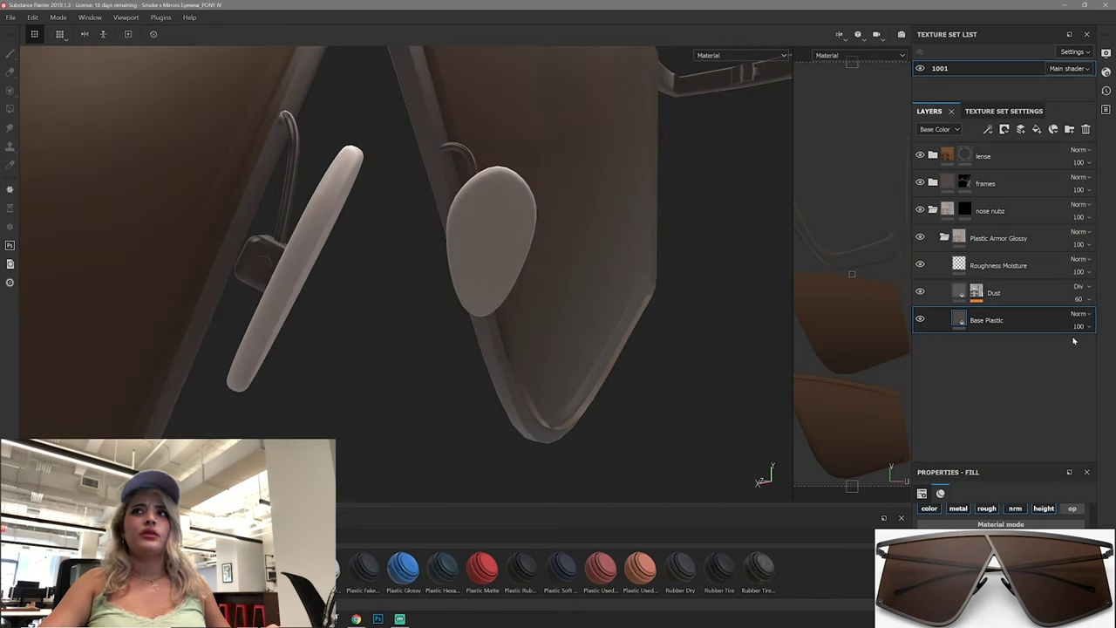
Step: Remove the Dust layer from the nose pads' Plastic Armor Glossy material
left_click(999, 301)
left_click(919, 293)
right_click(920, 292)
left_click(975, 315)
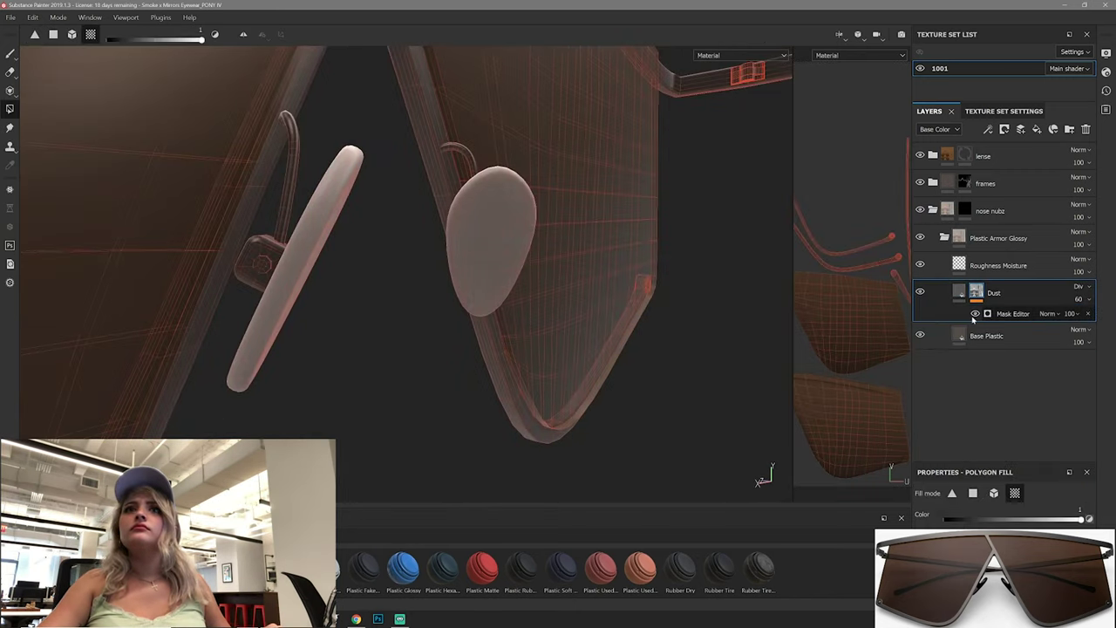
left_click(1089, 314)
key("4")
key("Delete")
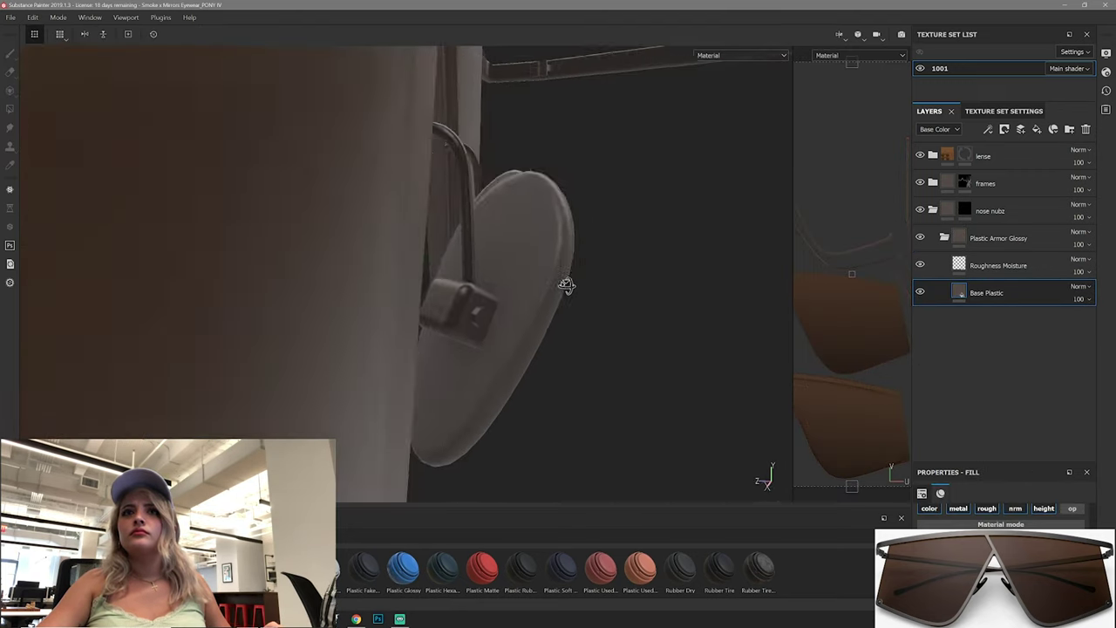
left_click_drag(563, 287, 451, 254, "alt")
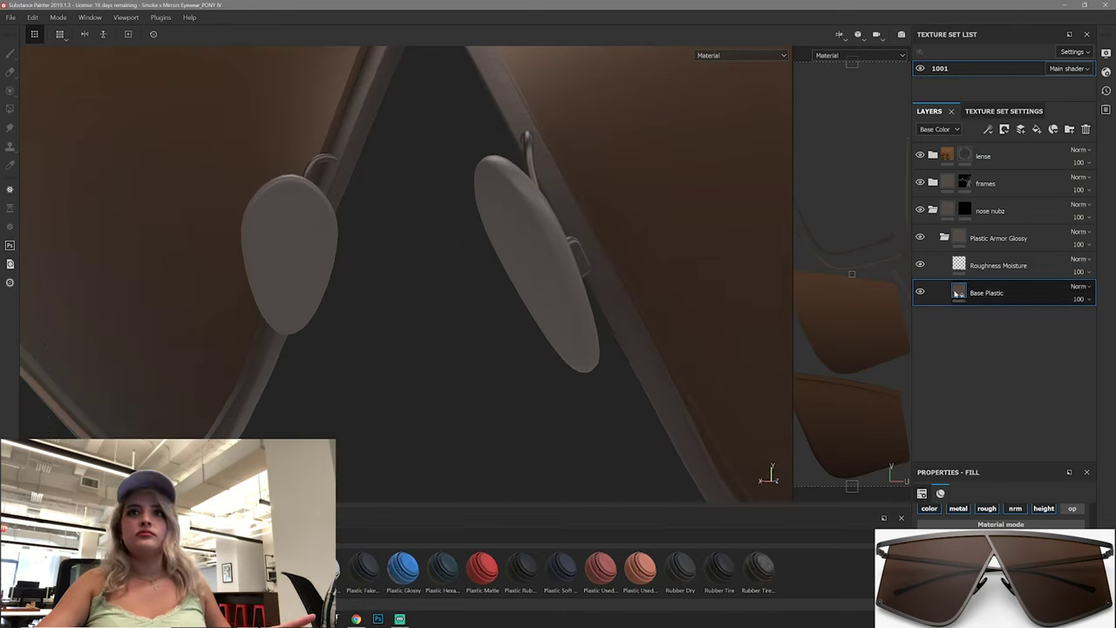
left_click(998, 238)
left_click_drag(567, 288, 474, 367, "alt")
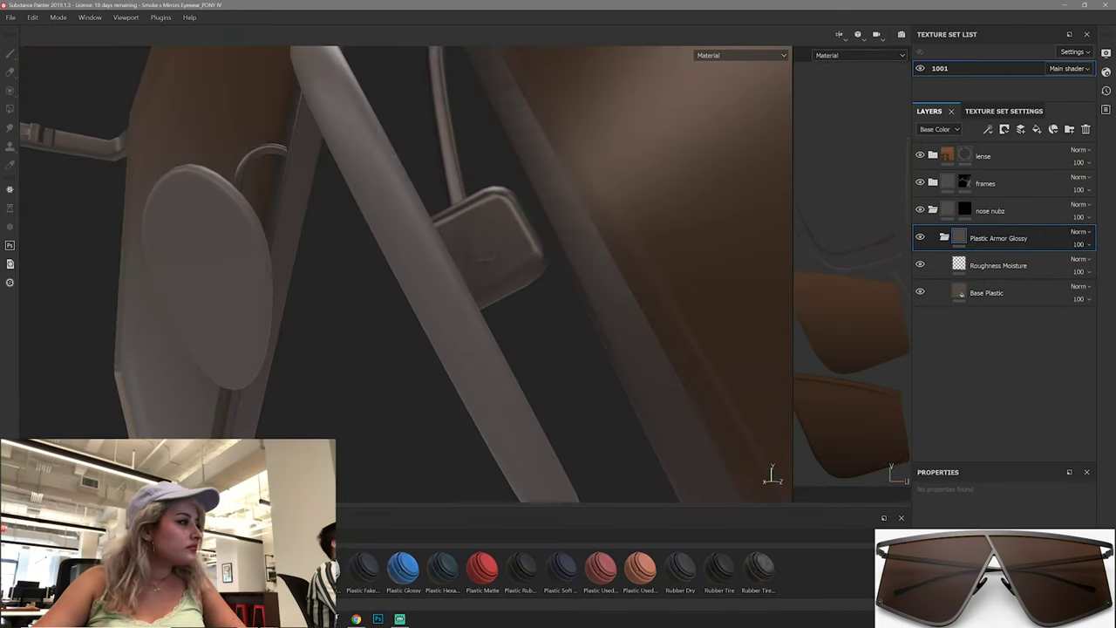
Step: Make the nose pads' Base Plastic colour dark and review the glasses from several angles
left_click(356, 619)
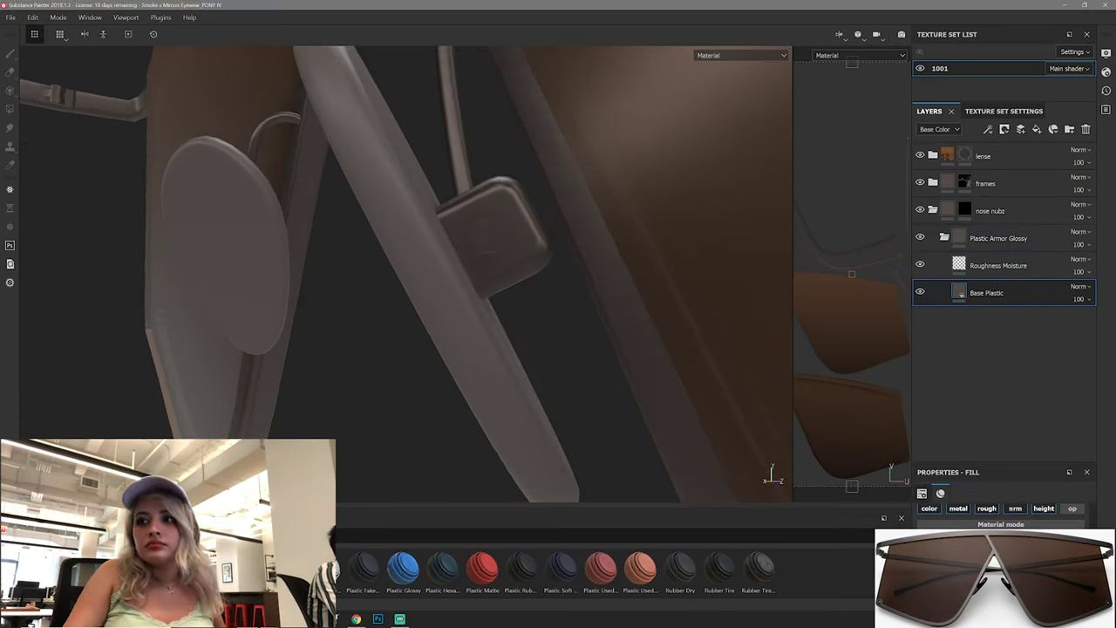
left_click(1000, 550)
left_click_drag(406, 373, 524, 286, "alt")
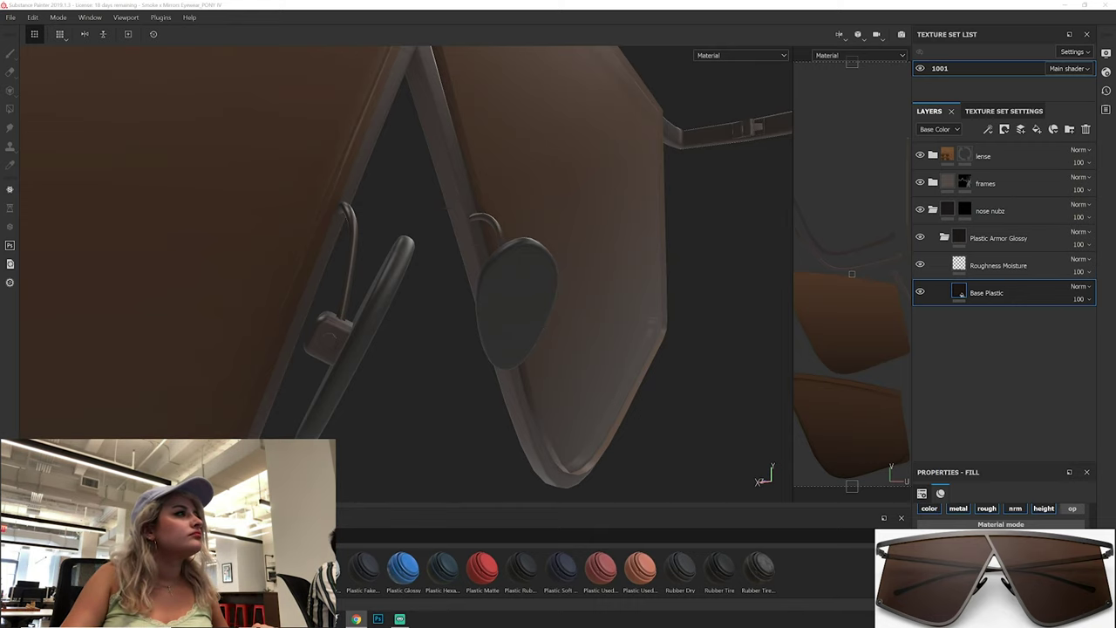
left_click_drag(386, 357, 665, 365, "alt")
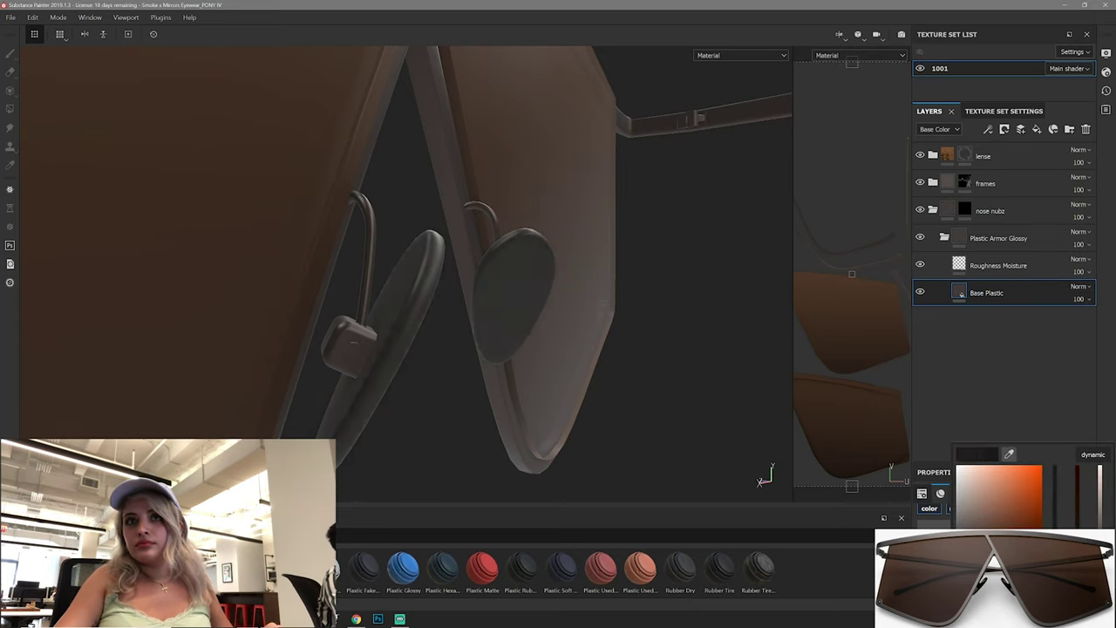
mouse_move(266, 367)
left_mouse_down("alt")
mouse_move(486, 239)
mouse_move(311, 252)
mouse_move(428, 262)
mouse_move(441, 252)
left_mouse_up("alt")
right_click_drag(441, 252, 517, 264, "alt")
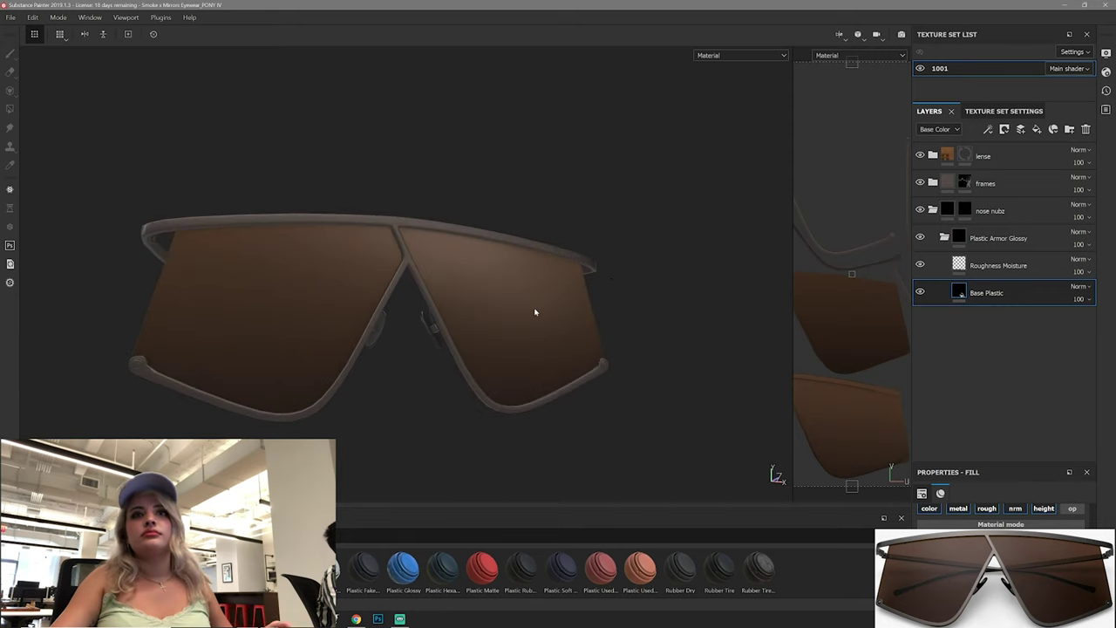
left_click_drag(594, 297, 628, 279, "alt")
Step: Expand the frames folder to show its Aluminium Base layers
left_click(995, 200)
left_click(958, 185)
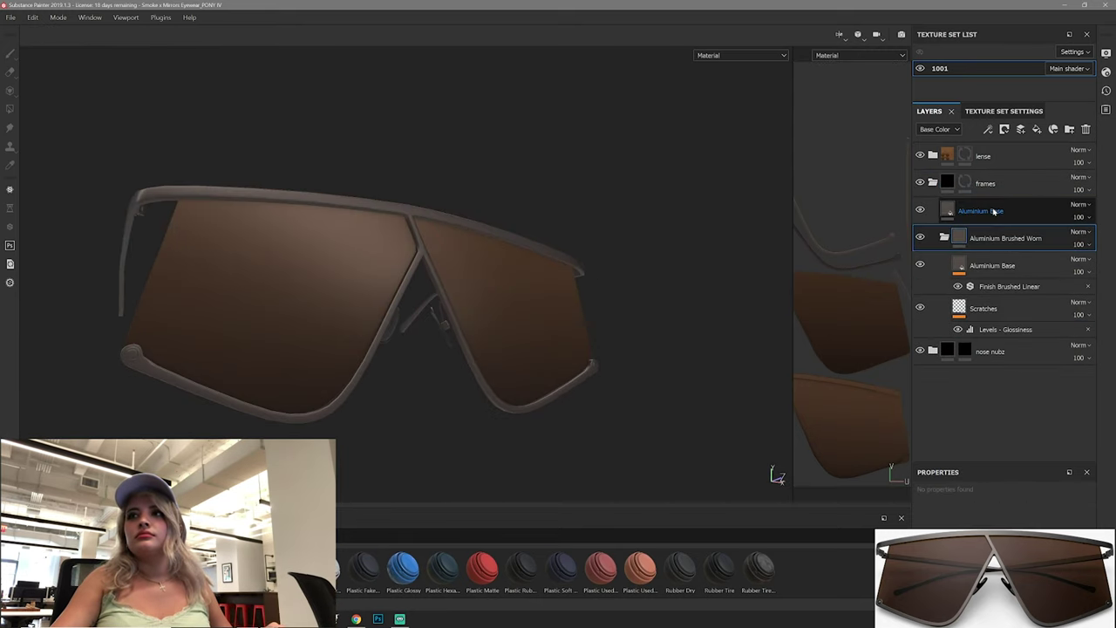
left_click(963, 249)
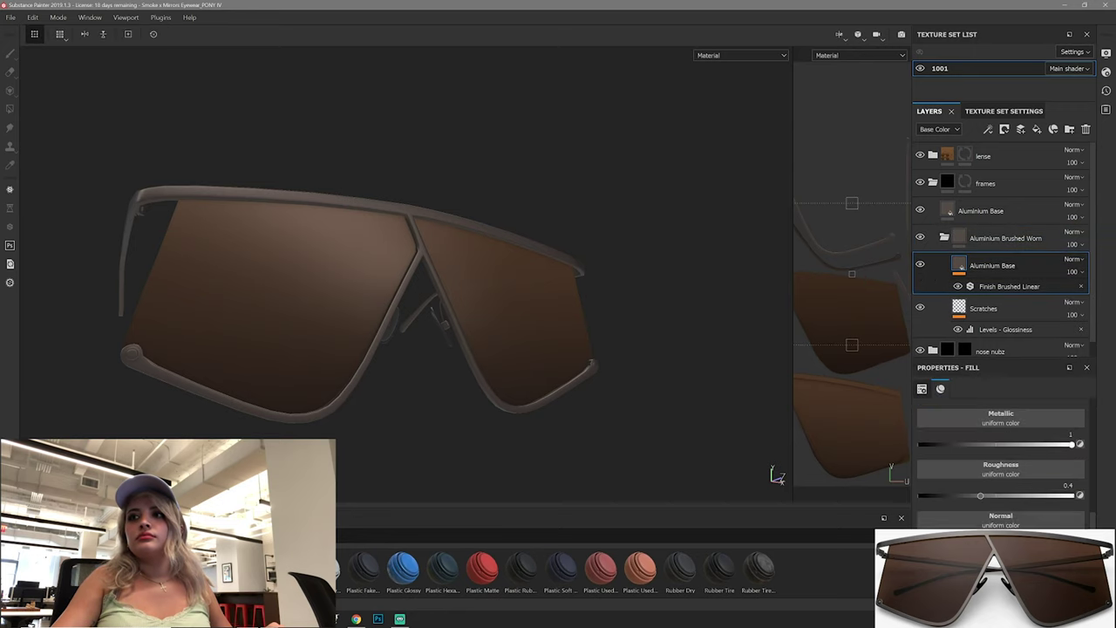
Step: Expand the lens folder, inspect Fill layer 1's gradient mask and Fill layer 2, and view the lenses from the front
left_click(1011, 184)
left_click(948, 183)
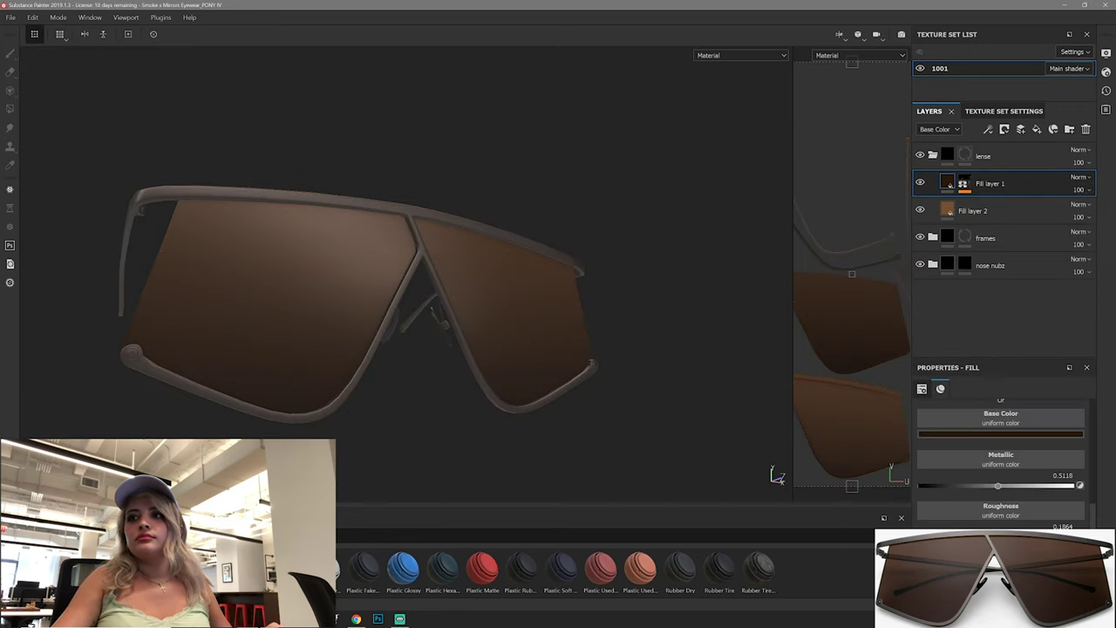
mouse_move(366, 287)
left_mouse_down("alt")
mouse_move(383, 262)
mouse_move(645, 311)
left_mouse_up("alt")
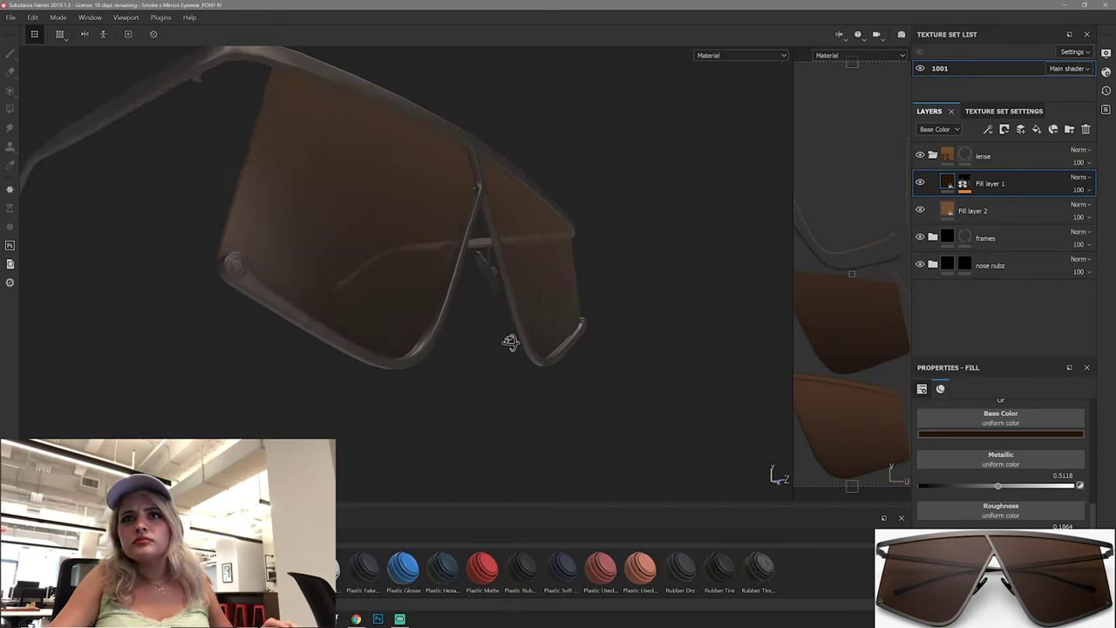
left_click(972, 210)
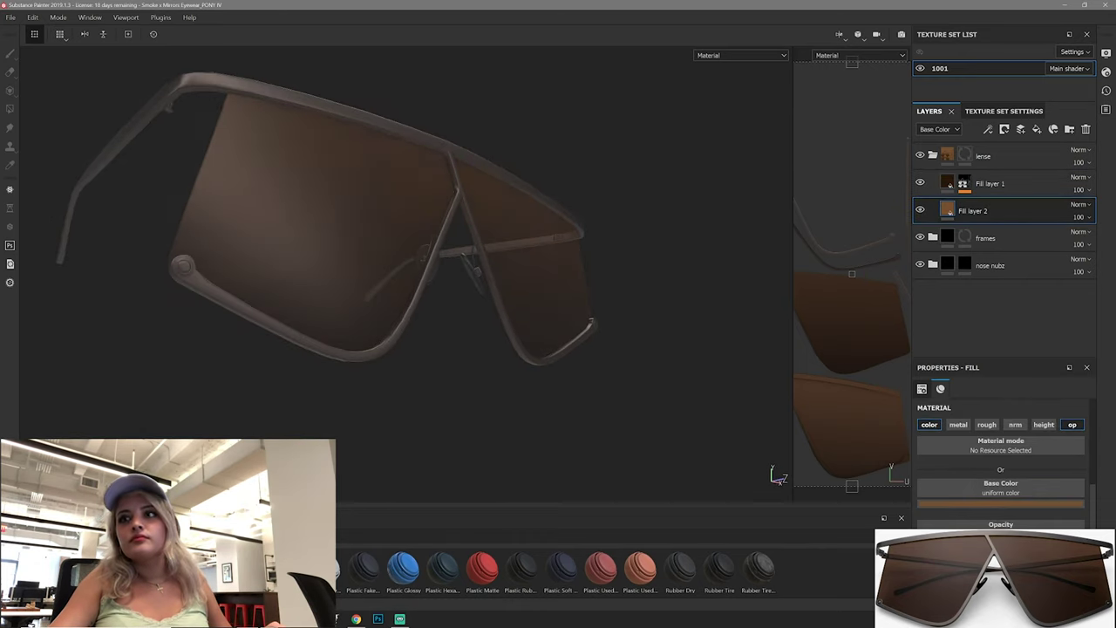
left_click_drag(436, 332, 470, 356, "alt")
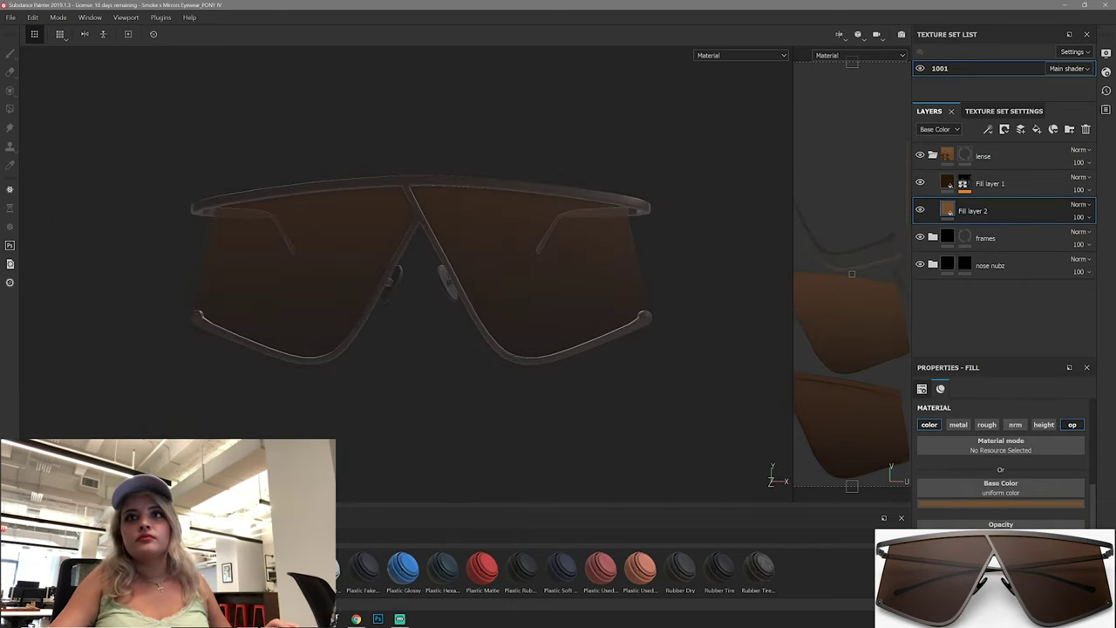
left_click(1017, 187)
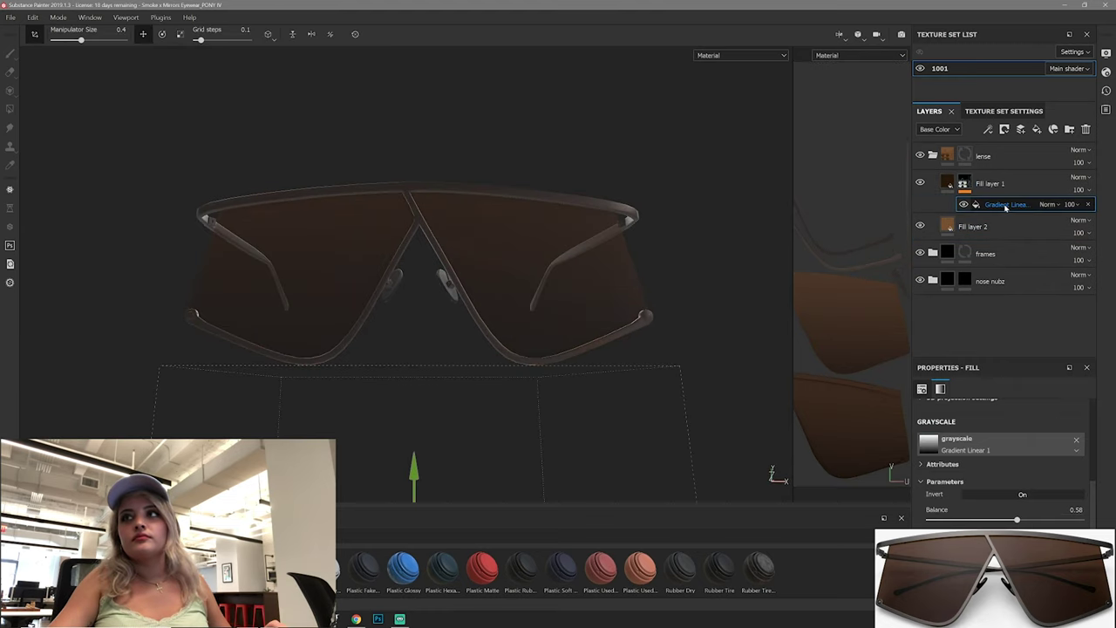
left_click_drag(510, 436, 527, 437, "alt")
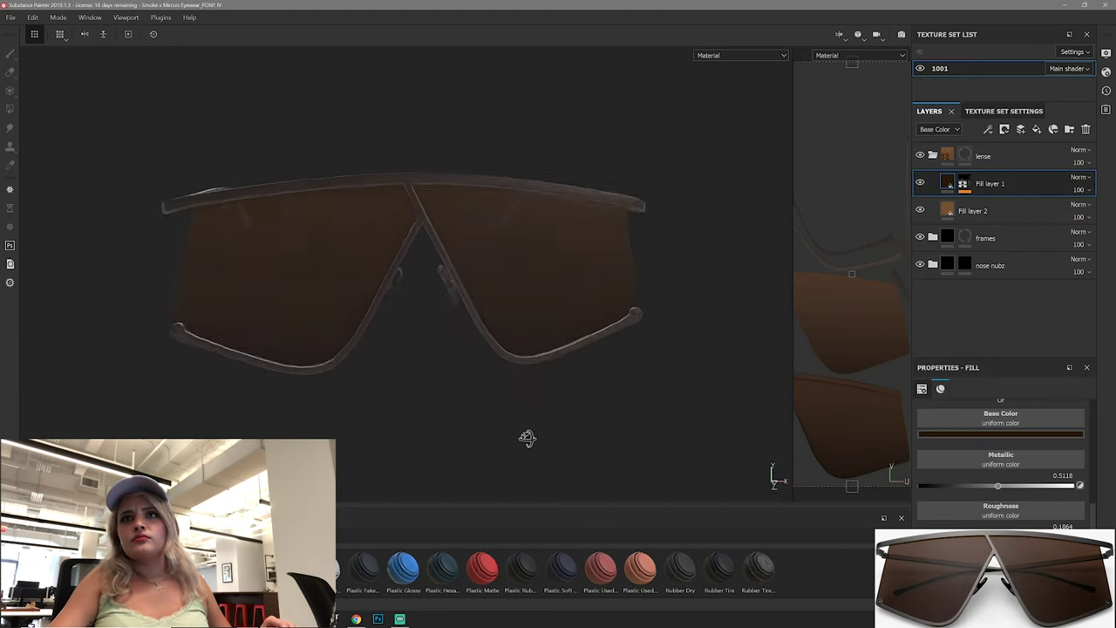
mouse_move(528, 326)
left_mouse_down("alt")
mouse_move(473, 369)
mouse_move(374, 391)
mouse_move(431, 372)
mouse_move(237, 373)
mouse_move(405, 376)
left_mouse_up("alt")
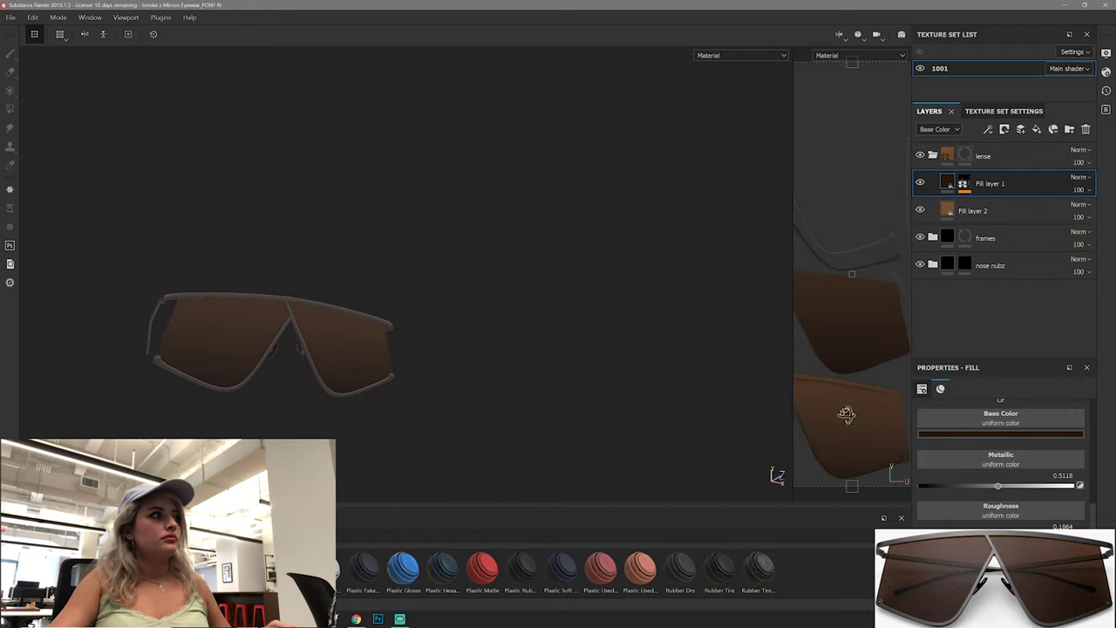
scroll(462, 379, "up", 5)
scroll(549, 370, "down", 2)
mouse_move(570, 358)
left_mouse_down("alt")
mouse_move(627, 374)
mouse_move(428, 361)
mouse_move(614, 351)
mouse_move(535, 346)
mouse_move(451, 367)
left_mouse_up("alt")
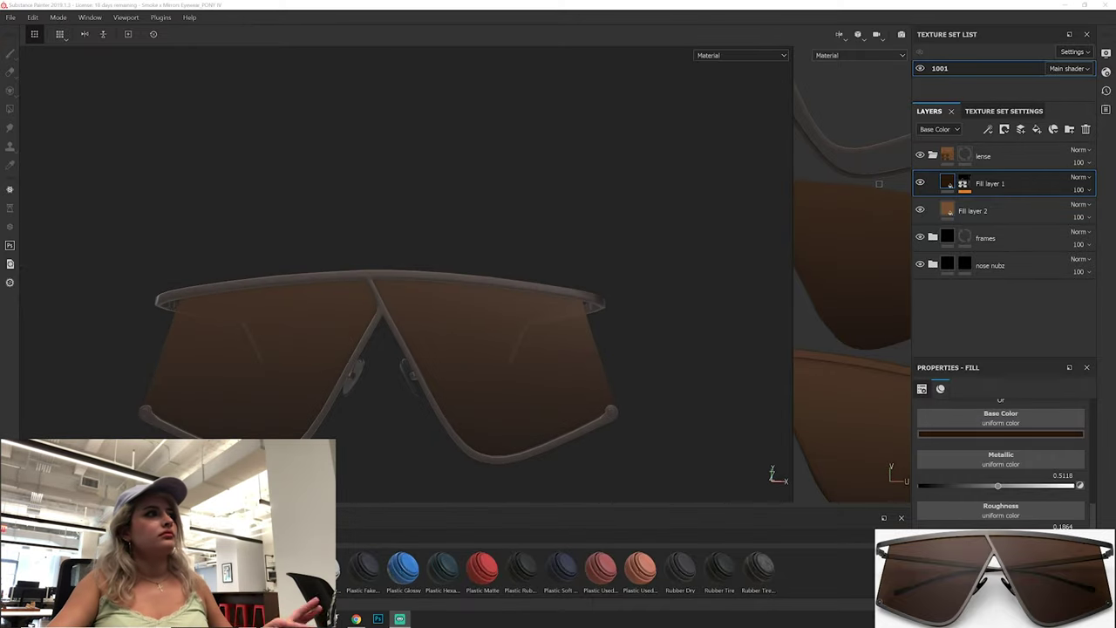
Step: Try the Soft 1LowContrast Front and Studio 03 environment maps in the display settings
left_click(1105, 52)
left_click(1011, 146)
left_click(985, 200)
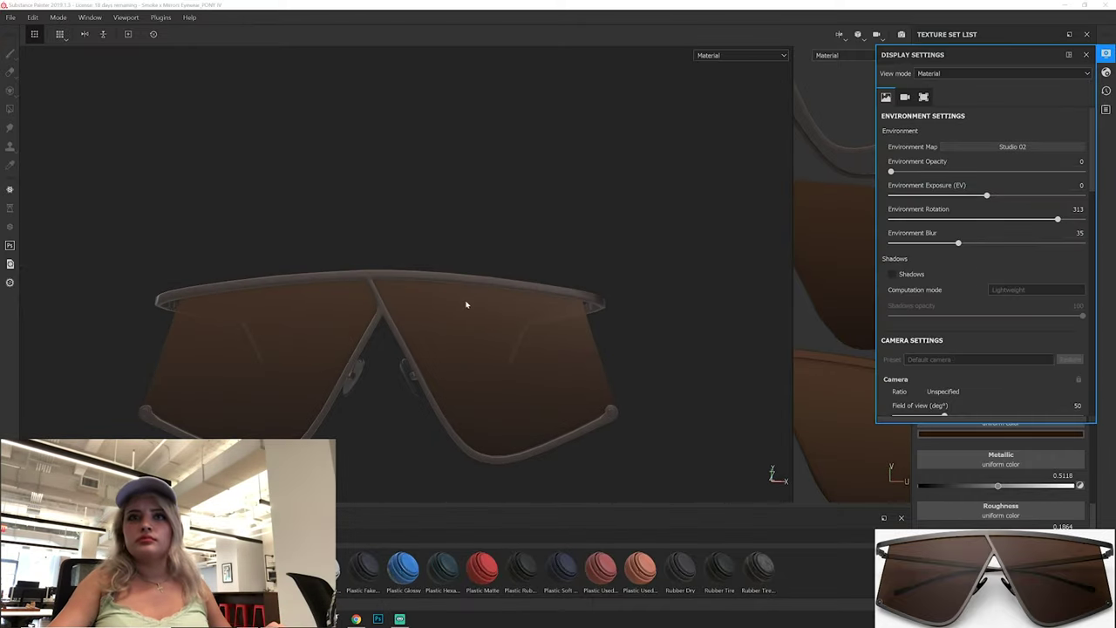
mouse_move(500, 323)
right_mouse_down("shift")
mouse_move(464, 314)
mouse_move(448, 323)
mouse_move(488, 351)
right_mouse_up("shift")
mouse_move(488, 352)
left_mouse_down("alt")
mouse_move(689, 331)
mouse_move(556, 412)
mouse_move(480, 391)
left_mouse_up("alt")
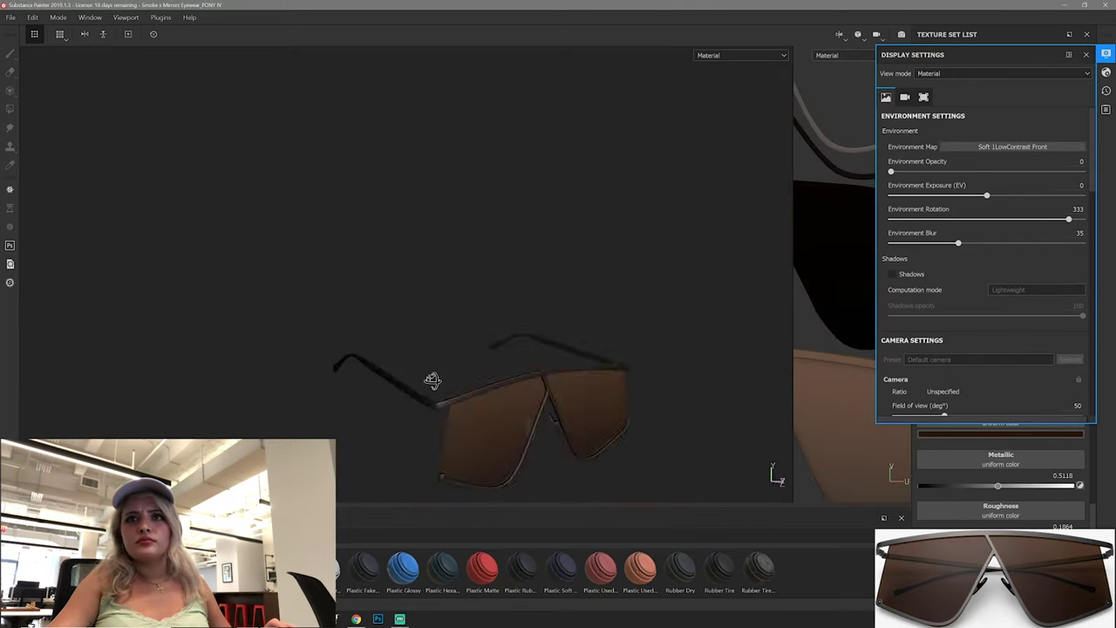
left_click(1012, 146)
left_click(1013, 149)
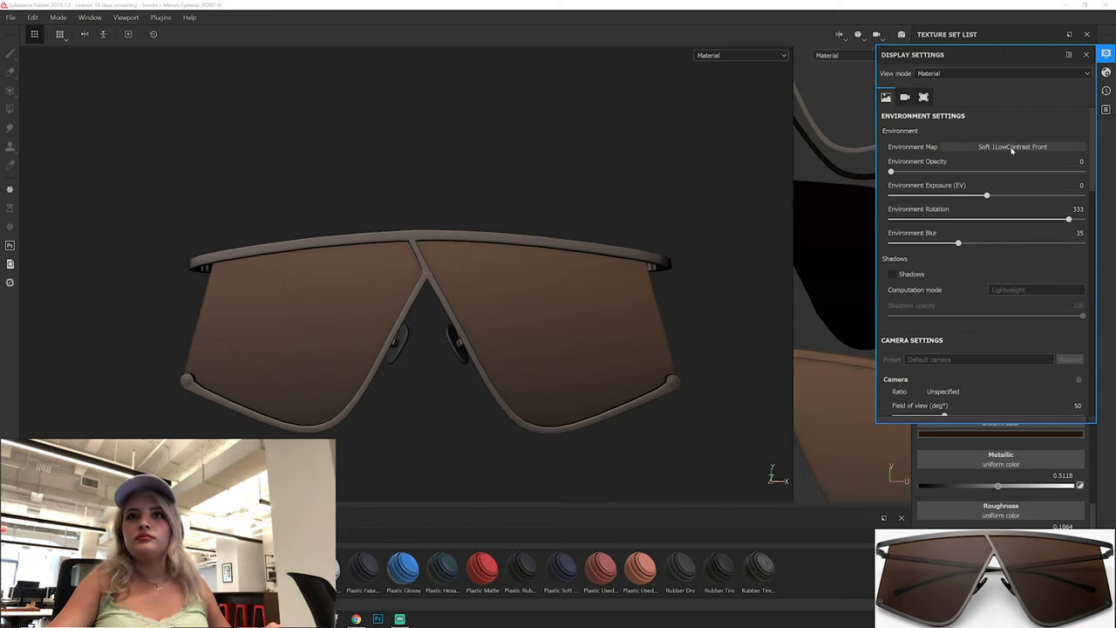
left_click(1011, 149)
left_click(993, 249)
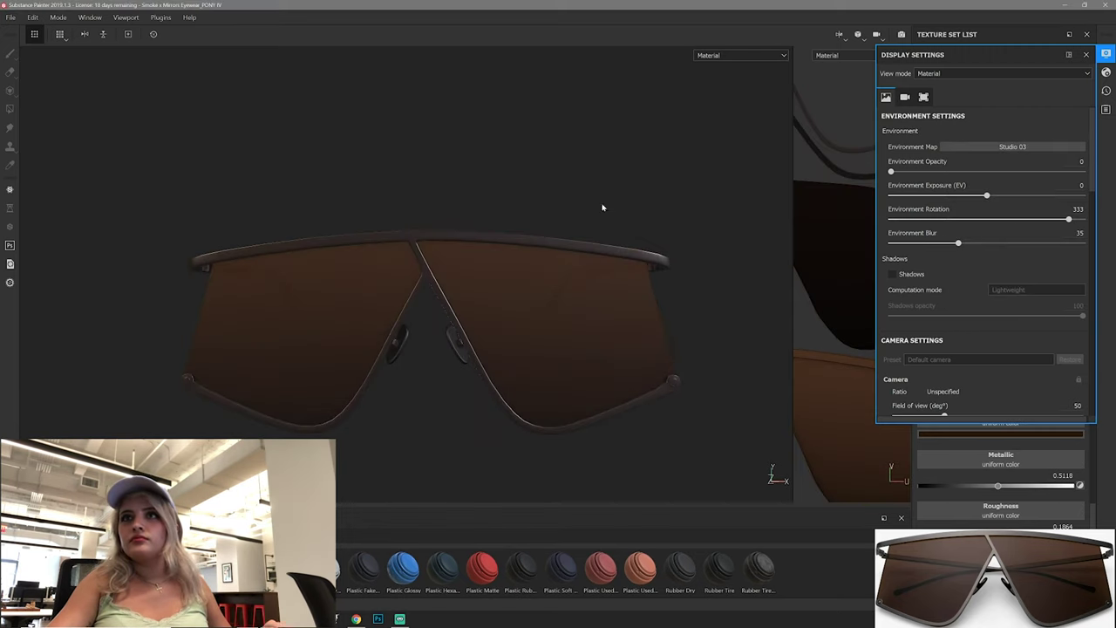
Step: Settle on the Studio 02 environment map for the viewport lighting
mouse_move(496, 229)
left_mouse_down("alt")
mouse_move(718, 279)
mouse_move(672, 304)
left_mouse_up("alt")
left_click(1011, 146)
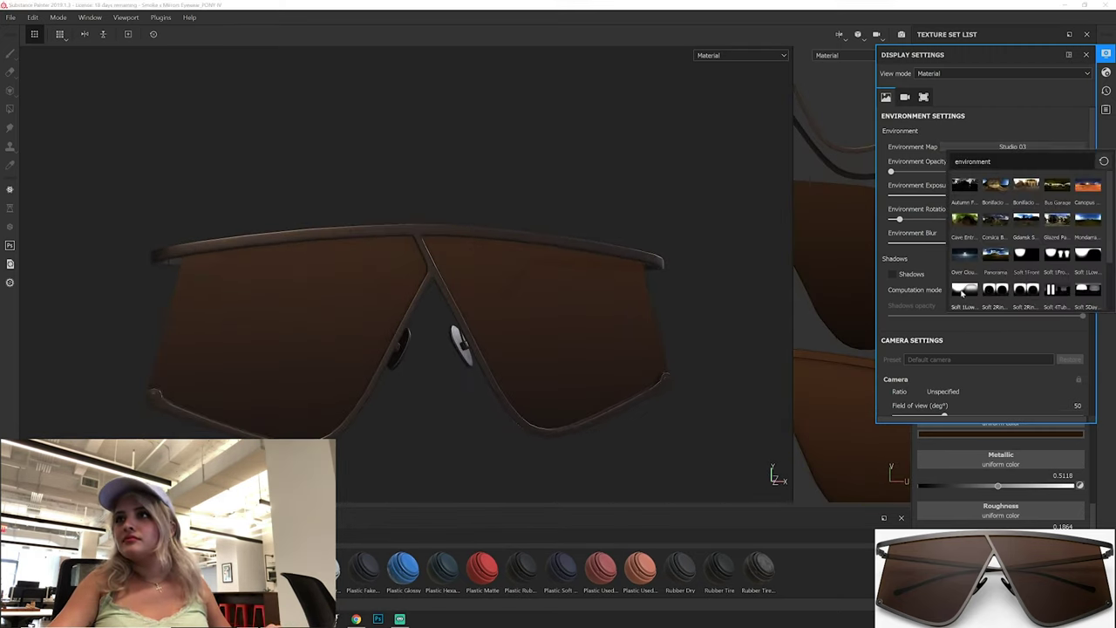
left_click(962, 292)
left_click(989, 148)
left_click(964, 286)
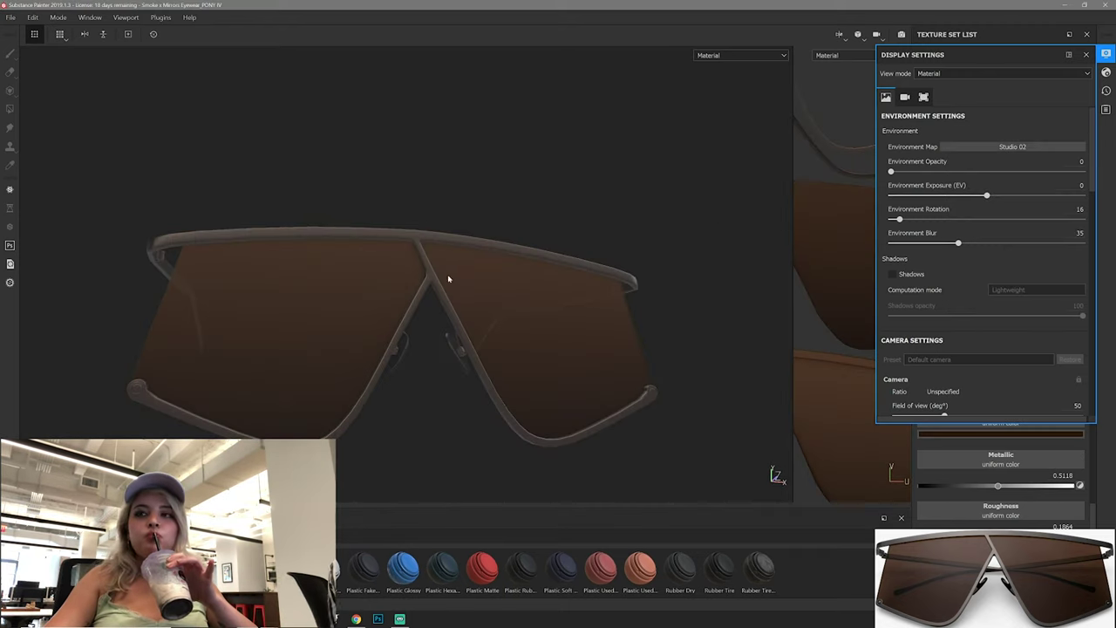
left_click_drag(453, 286, 510, 245, "alt")
scroll(460, 276, "up", 5)
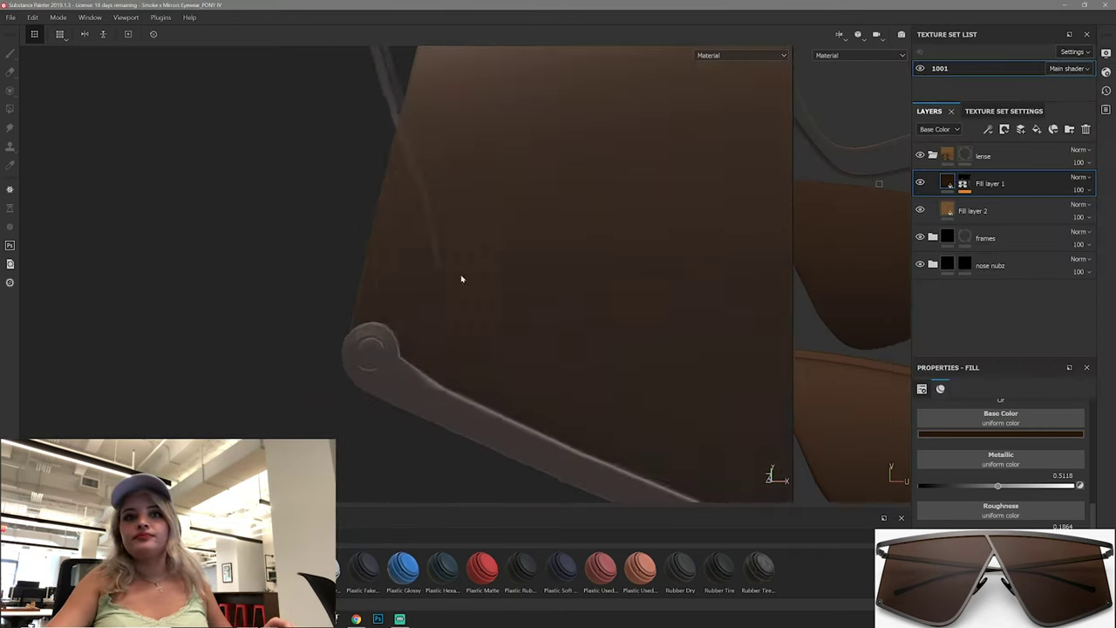
Step: Widen the 2D texture view and review the frames' aluminium fill layer
scroll(460, 306, "up", 4)
scroll(459, 306, "up", 3)
scroll(523, 323, "up", 3)
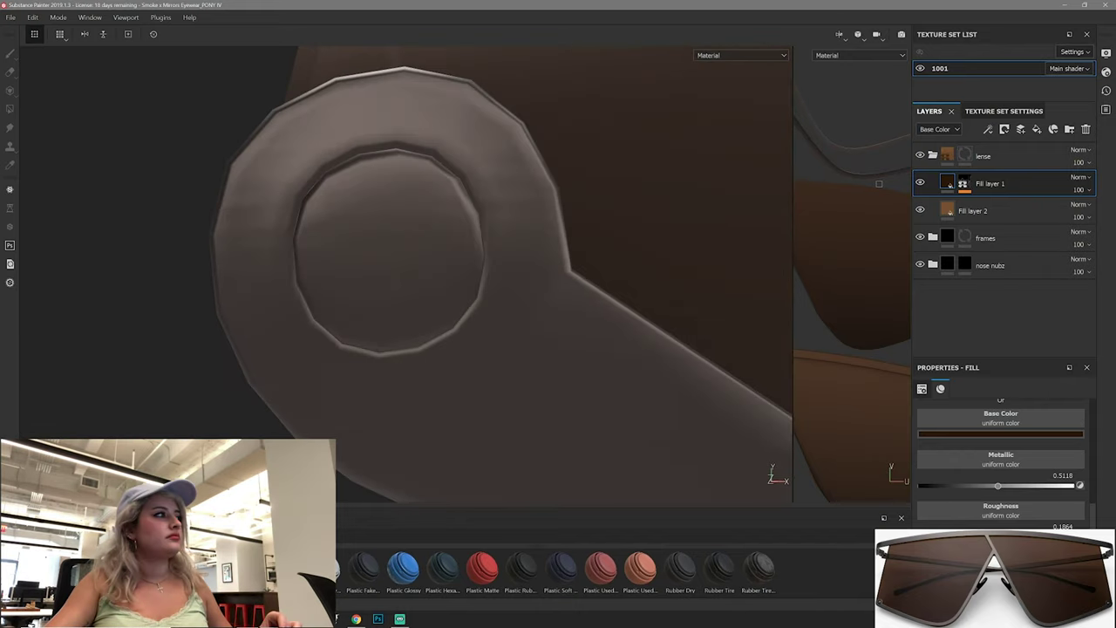
left_click_drag(792, 244, 402, 253)
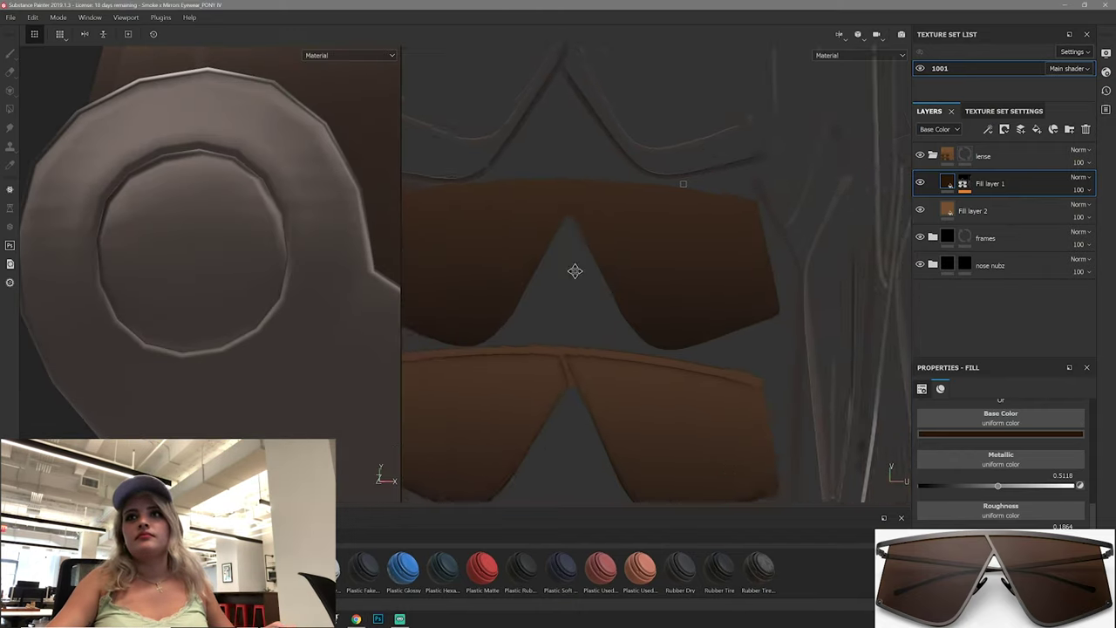
scroll(599, 242, "up", 5)
scroll(588, 344, "down", 3)
scroll(587, 343, "up", 3)
key("4")
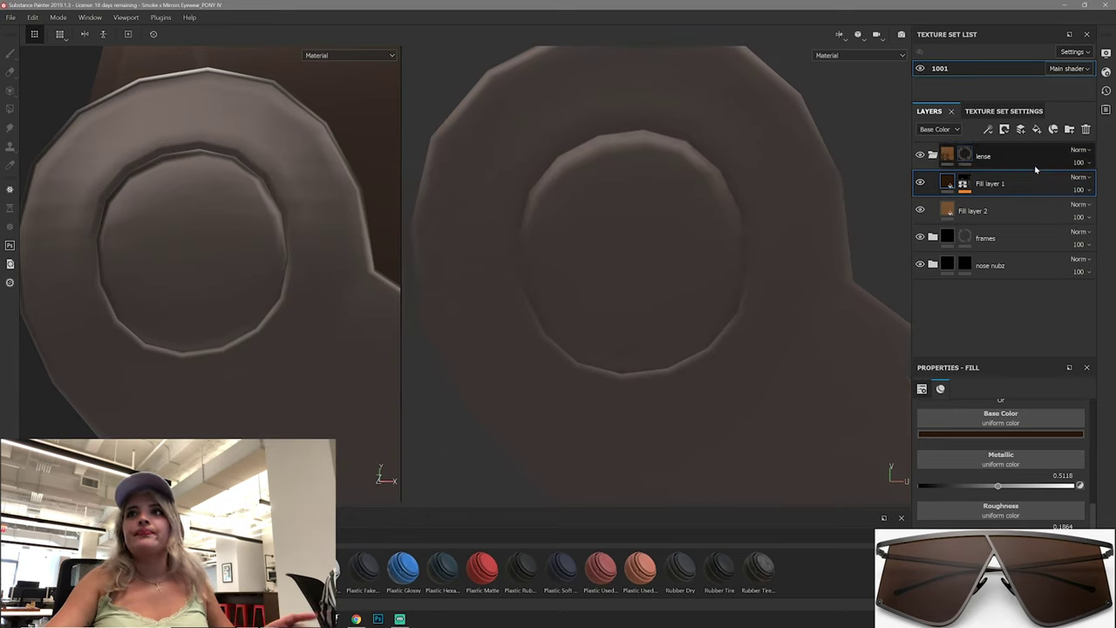
left_click(964, 155)
left_click(933, 182)
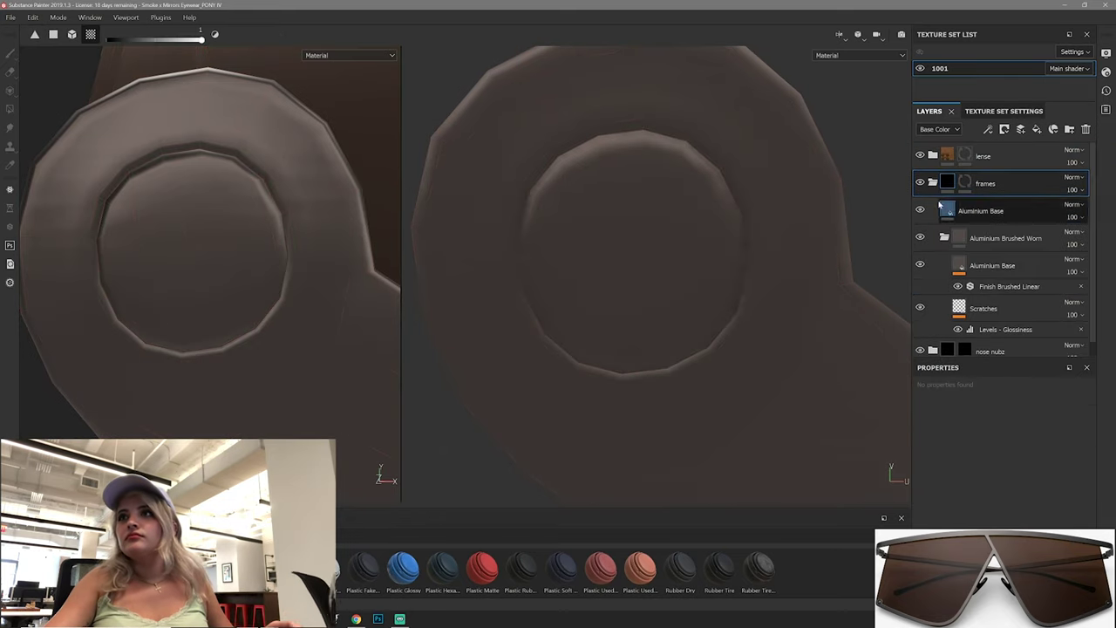
left_click(1014, 234)
left_click(1025, 272)
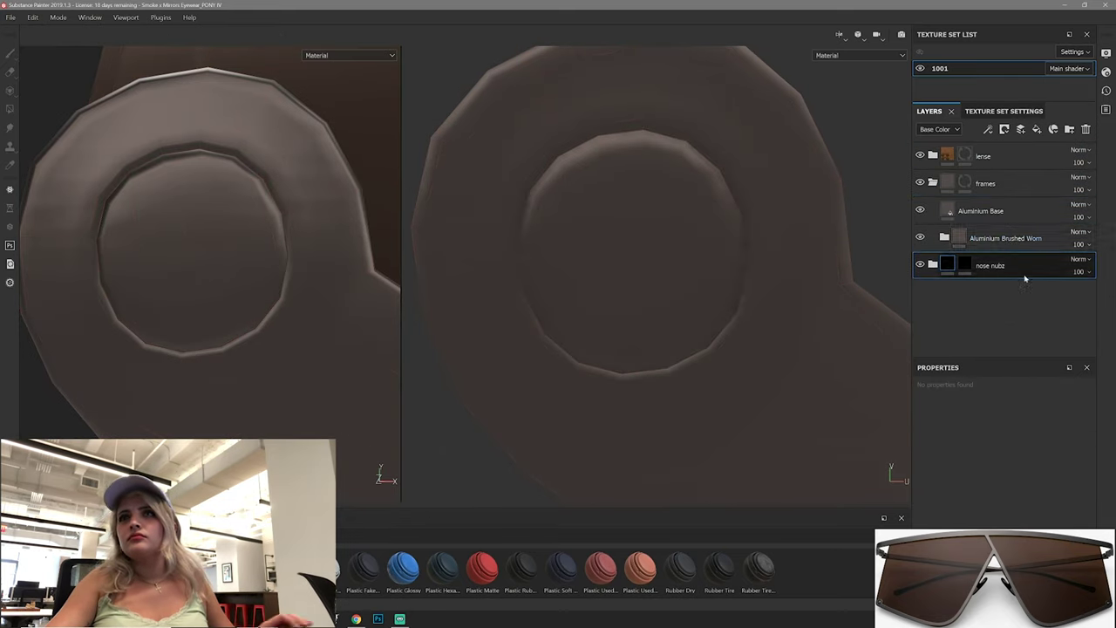
Step: Create a screws folder holding Fill layer 3 with a black mask
left_click(1071, 131)
type("screws")
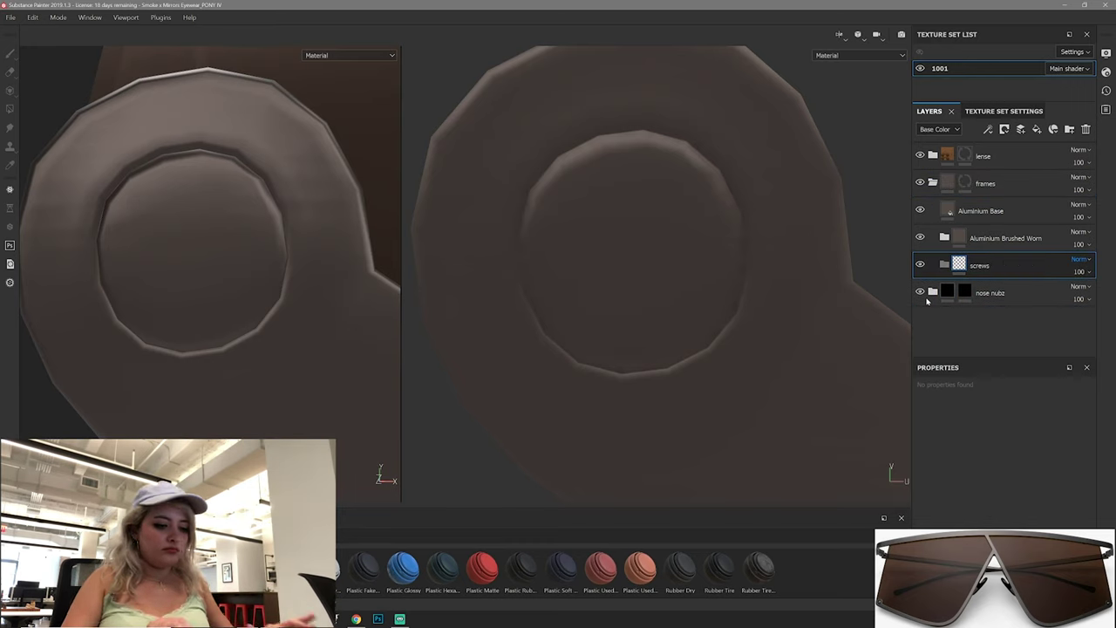
left_click(1037, 130)
left_click_drag(977, 265, 1017, 297)
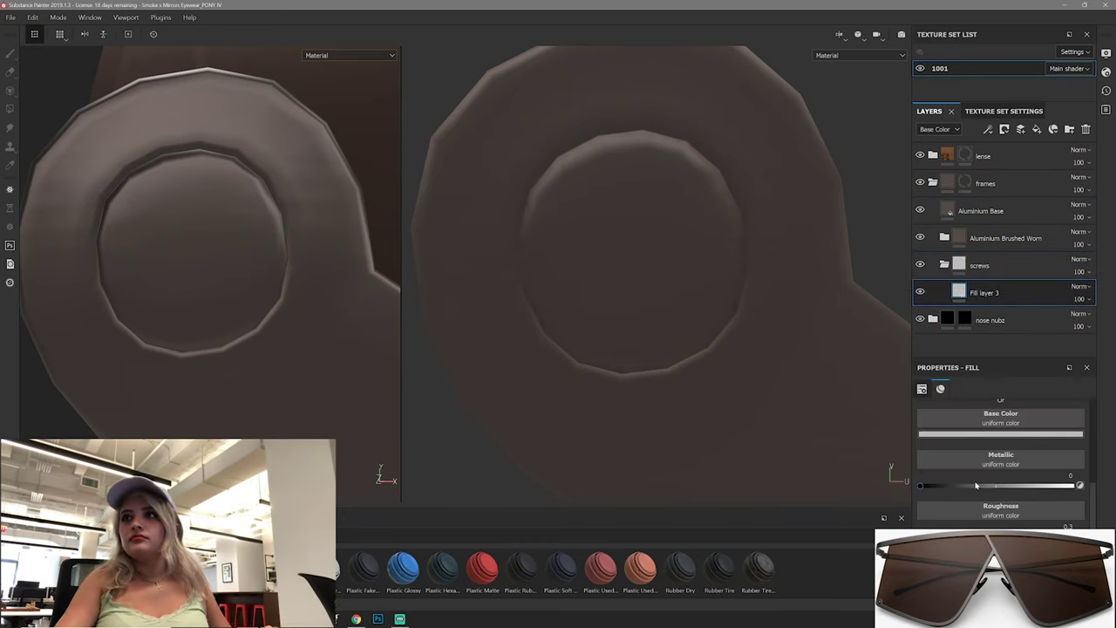
scroll(974, 486, "up", 3)
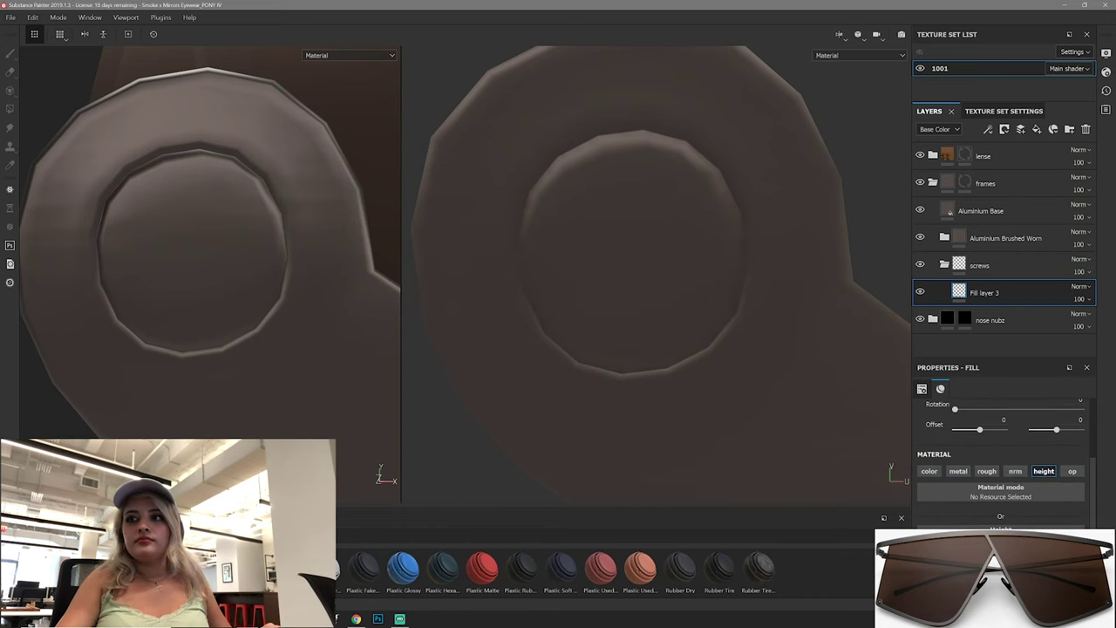
right_click(963, 292)
left_click(994, 26)
Step: Add a Paint effect to Fill layer 3's mask
right_click(973, 290)
left_click(1003, 536)
middle_click_drag(269, 330, 356, 325, "alt")
Step: Enlarge the shelf and browse the alphas, searching for 'line'
left_click_drag(610, 513, 611, 386)
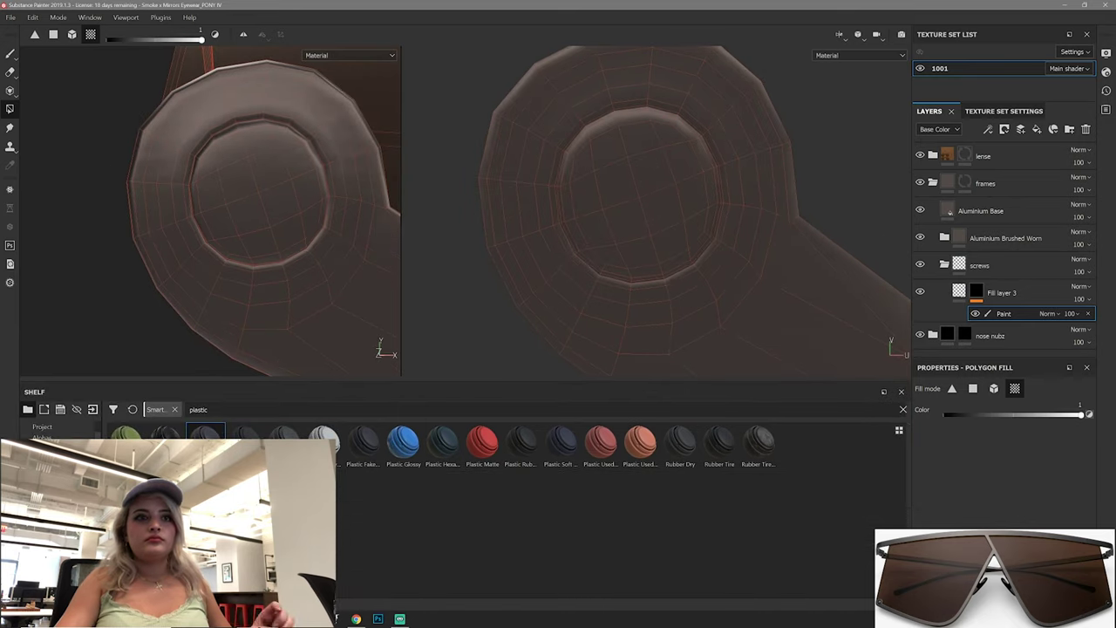
left_click(43, 517)
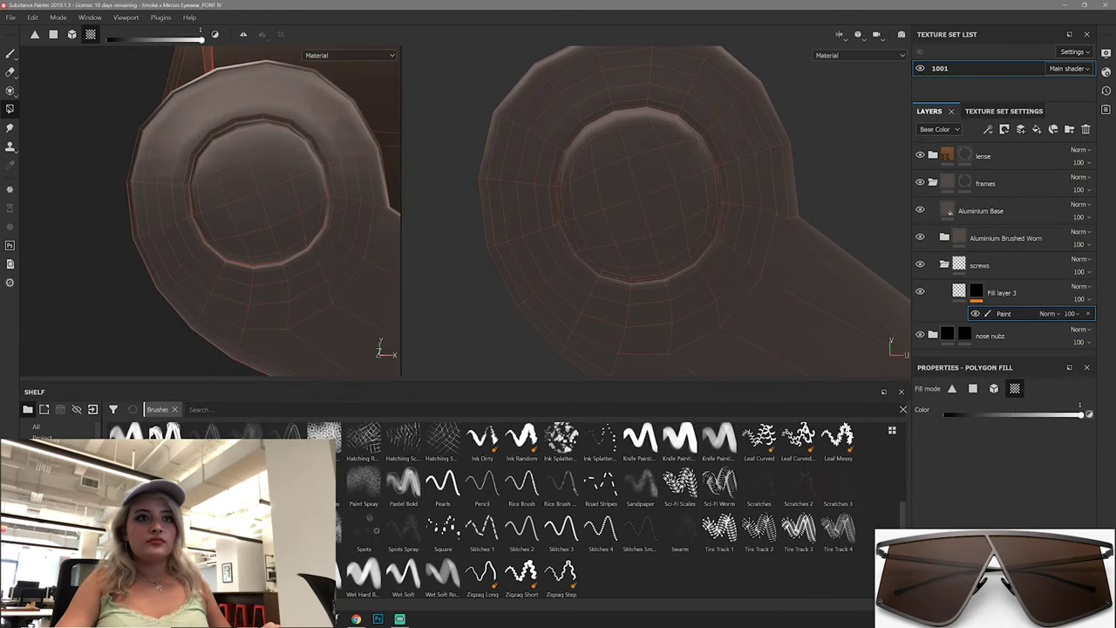
left_click(44, 506)
scroll(402, 507, "down", 3)
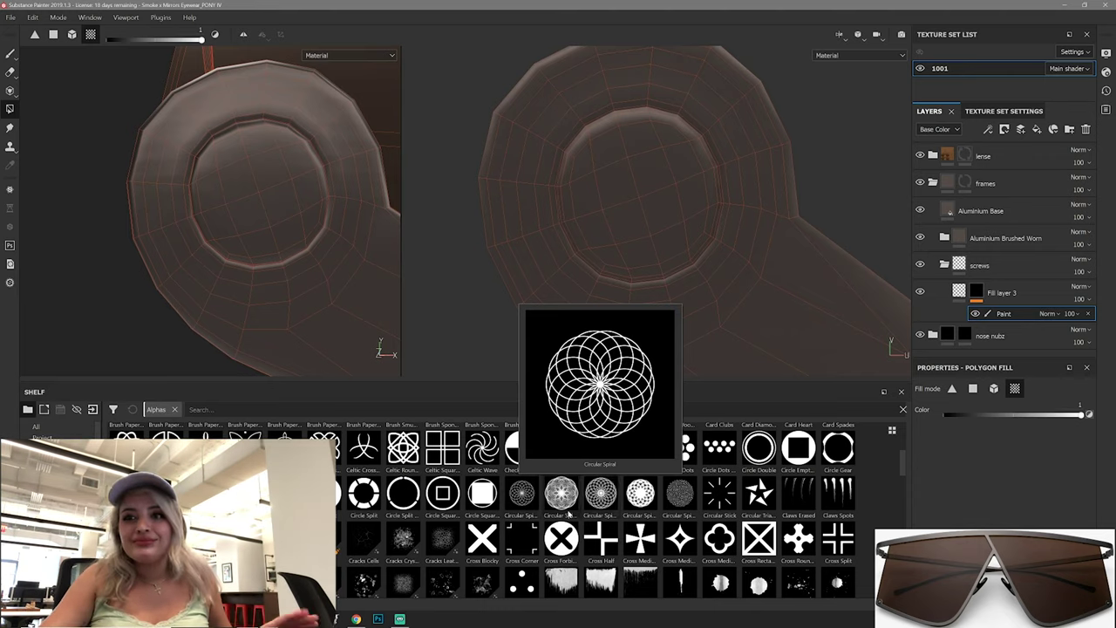
scroll(515, 482, "down", 5)
scroll(593, 510, "down", 3)
scroll(593, 510, "down", 3)
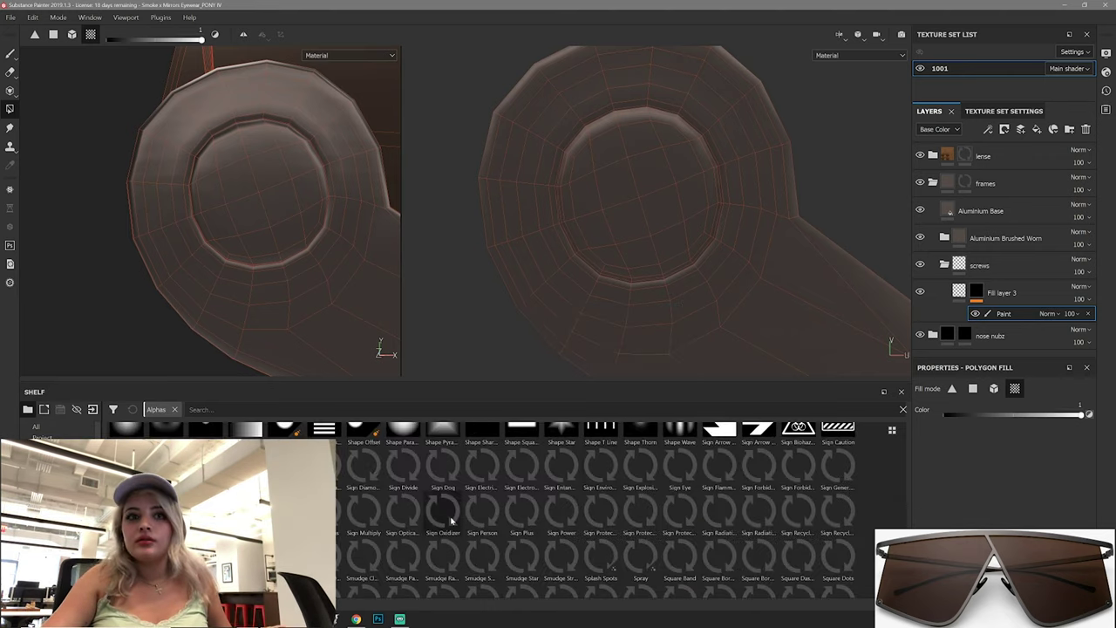
scroll(593, 510, "down", 3)
type("line")
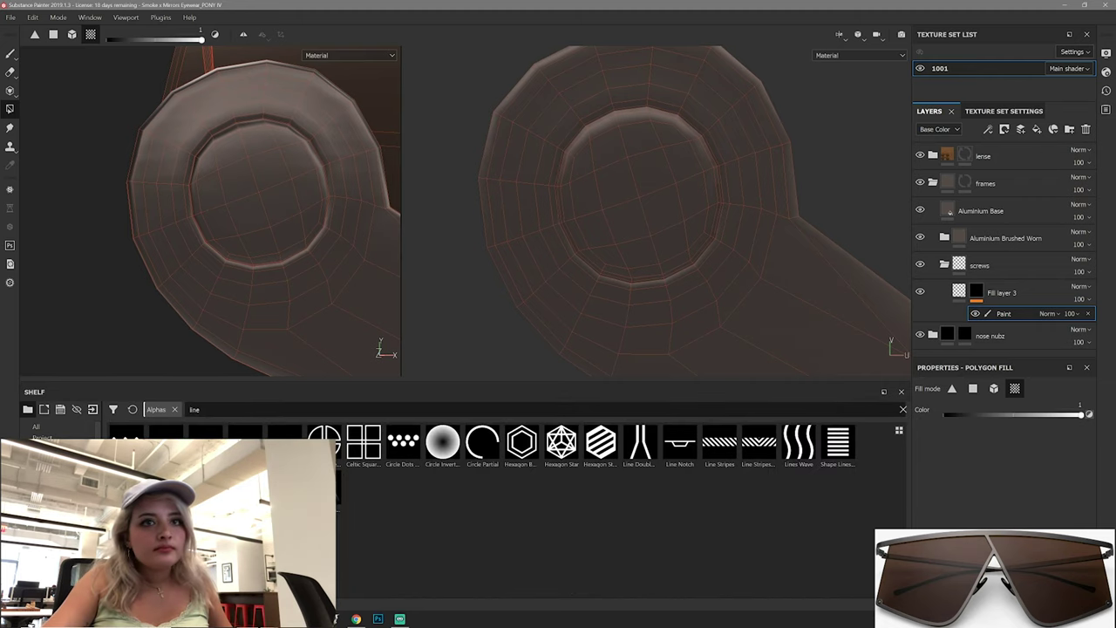
key("BackSpace")
key("BackSpace")
key("BackSpace")
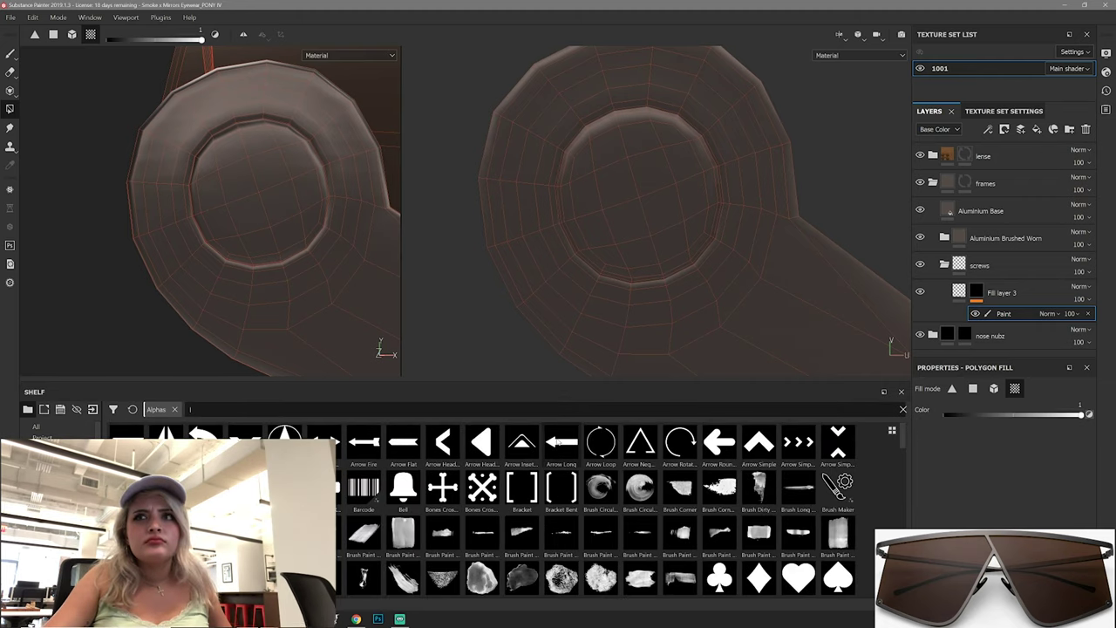
Step: Reselect Fill layer 3 and switch the shelf to Brushes for painting on the hinge
left_click(996, 265)
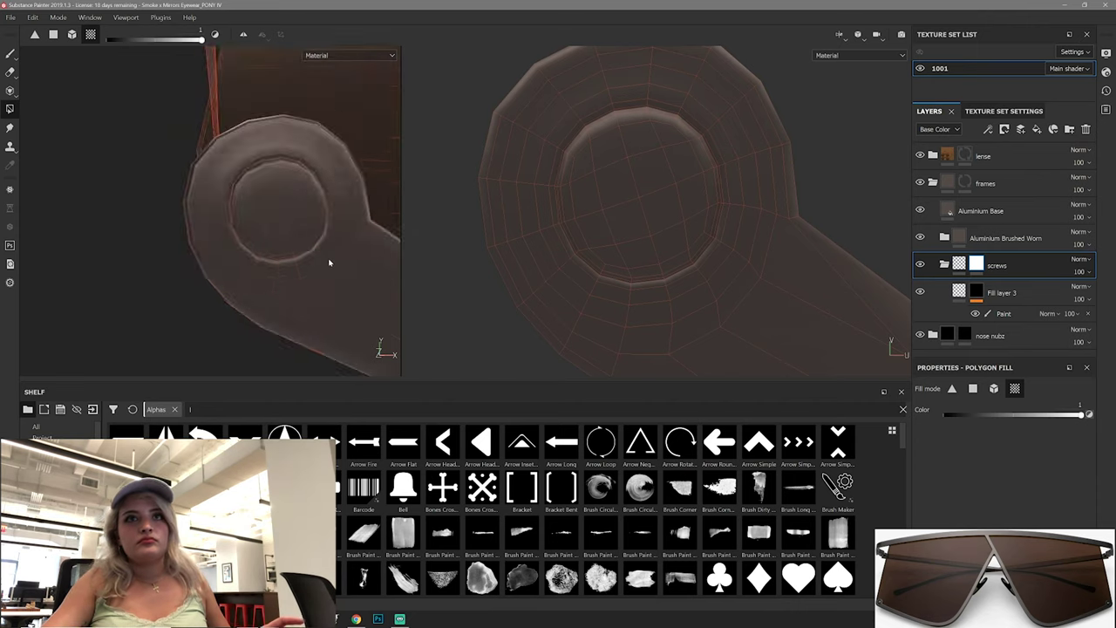
left_click_drag(343, 253, 132, 252, "alt")
left_click_drag(311, 254, 299, 225, "alt")
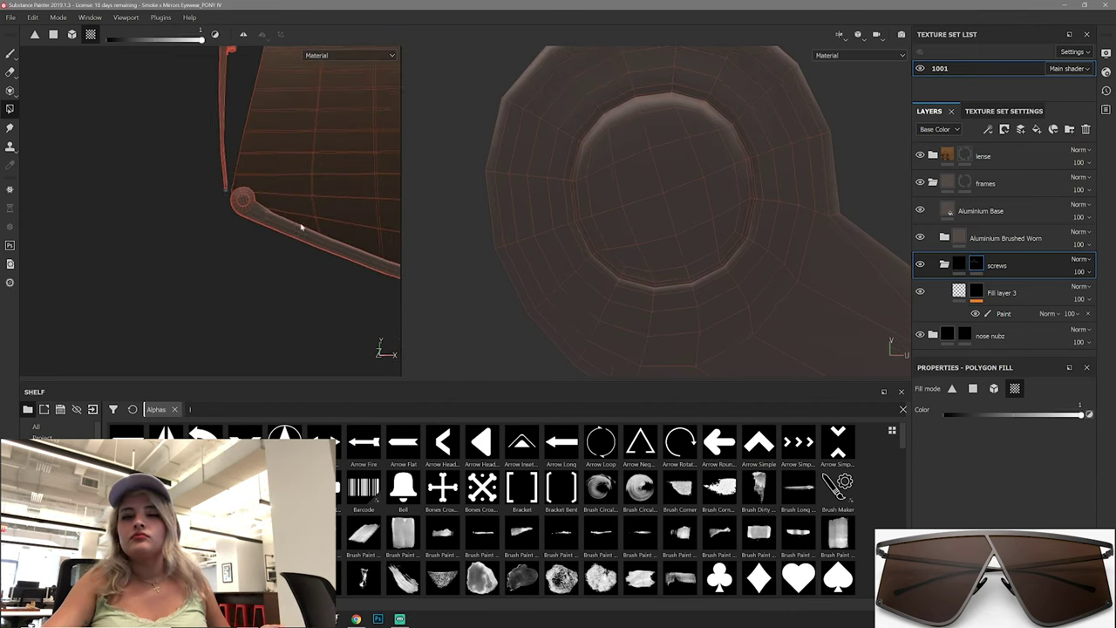
left_click(1016, 297)
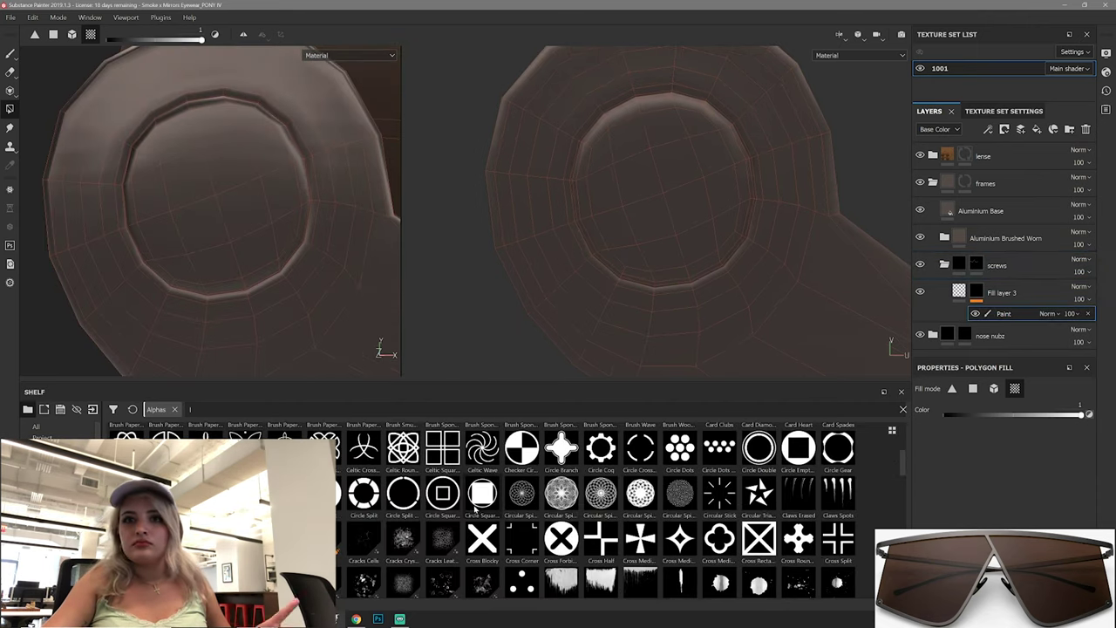
scroll(530, 518, "down", 5)
scroll(530, 517, "up", 5)
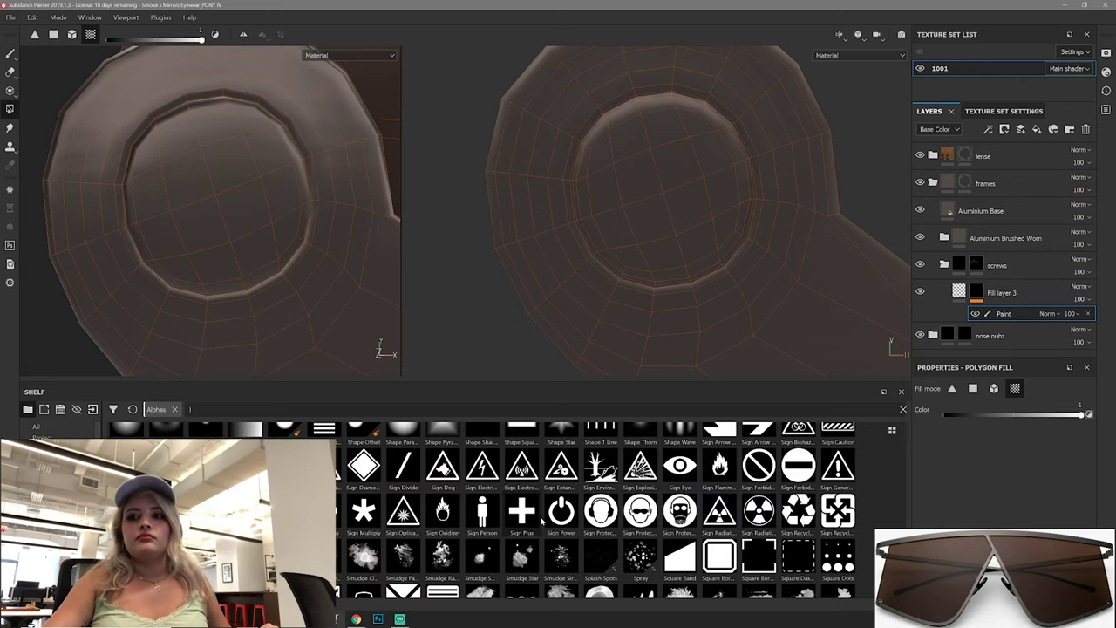
scroll(530, 518, "up", 3)
scroll(530, 518, "down", 2)
scroll(530, 518, "up", 3)
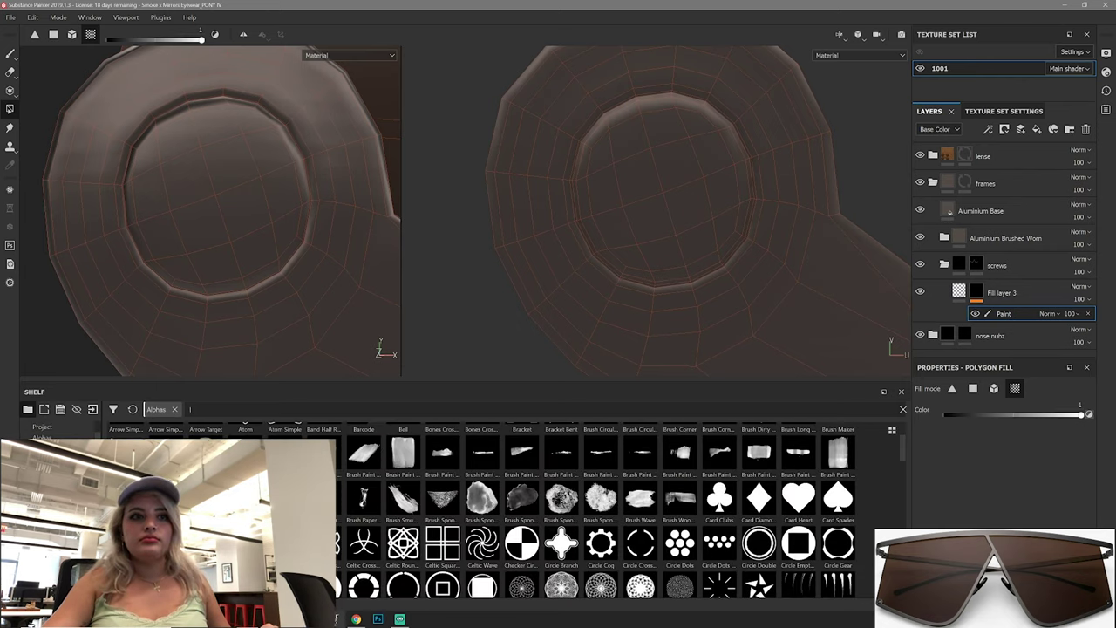
left_click(39, 471)
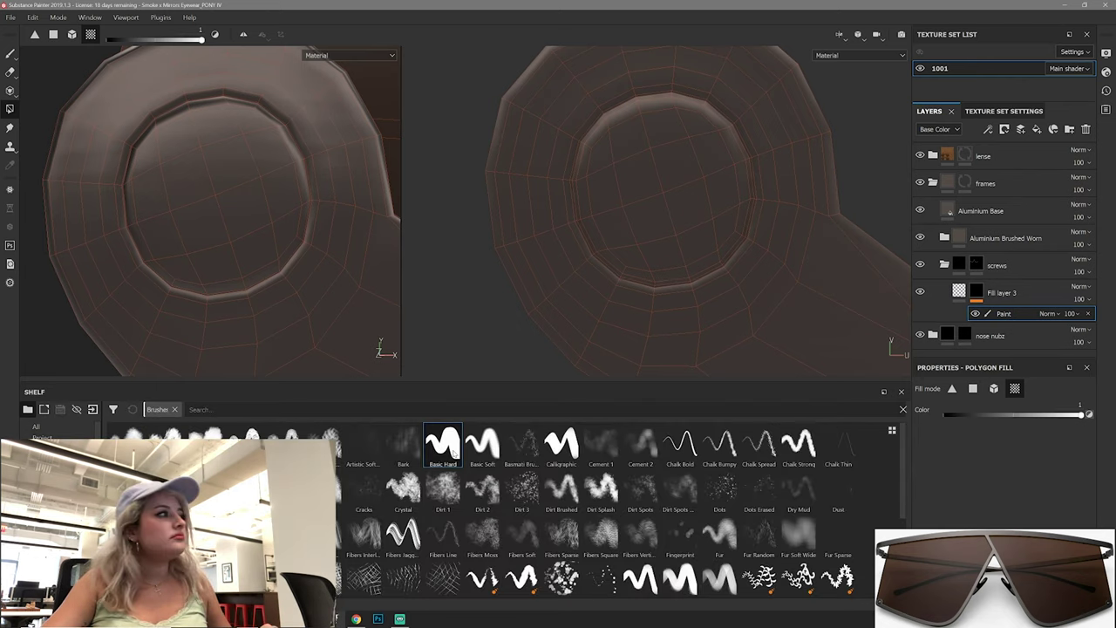
key("1")
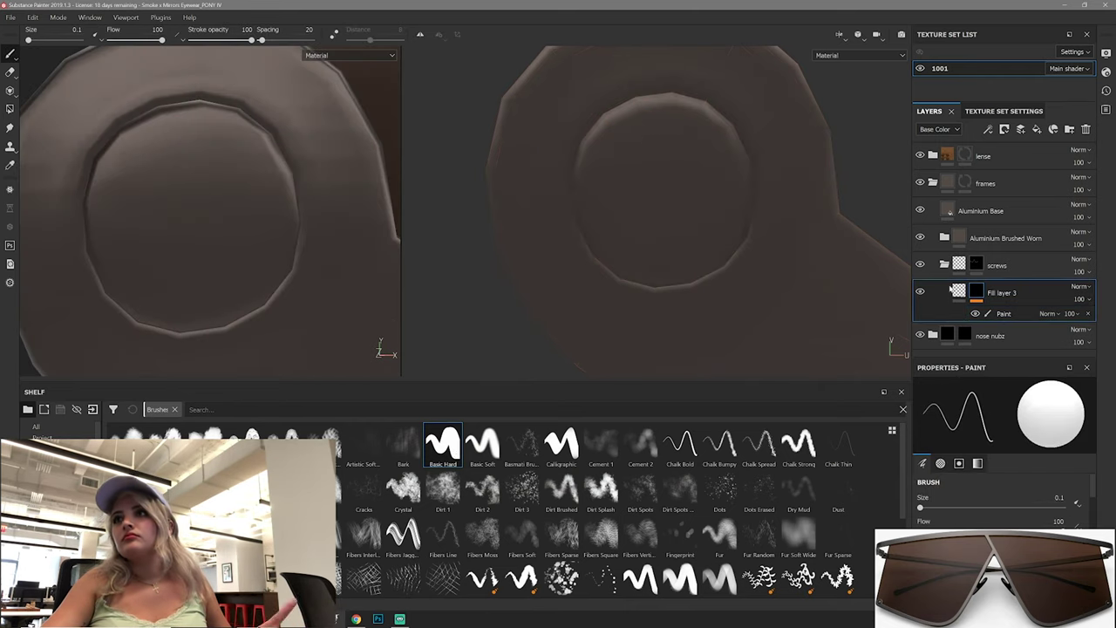
Step: Target Fill layer 3's mask and enlarge the brush to size 0.84
left_click(1017, 295)
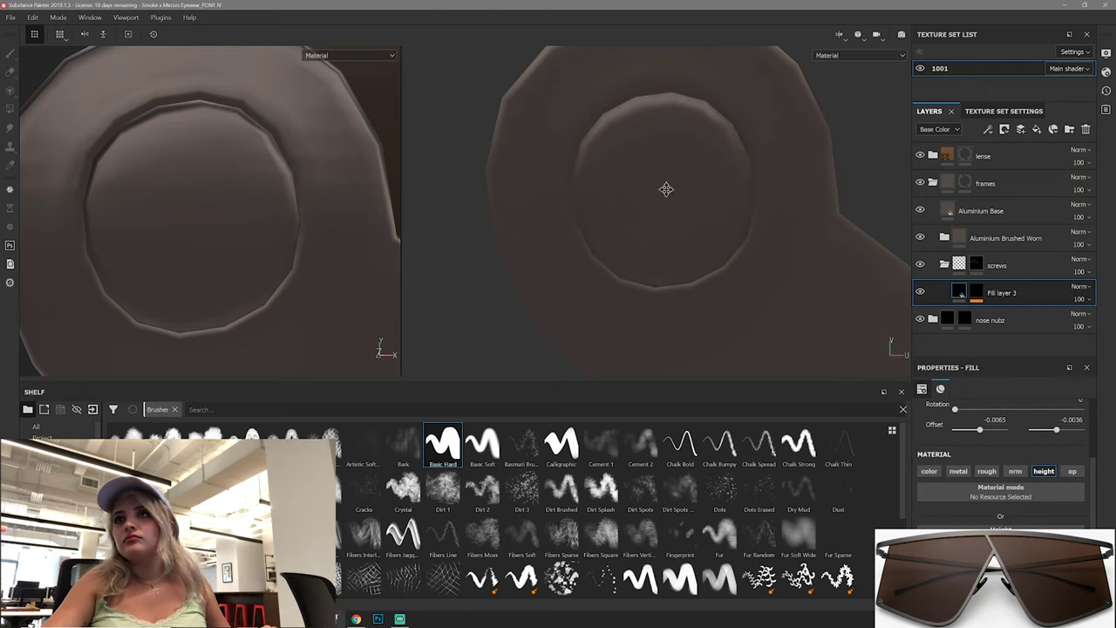
left_click(977, 295)
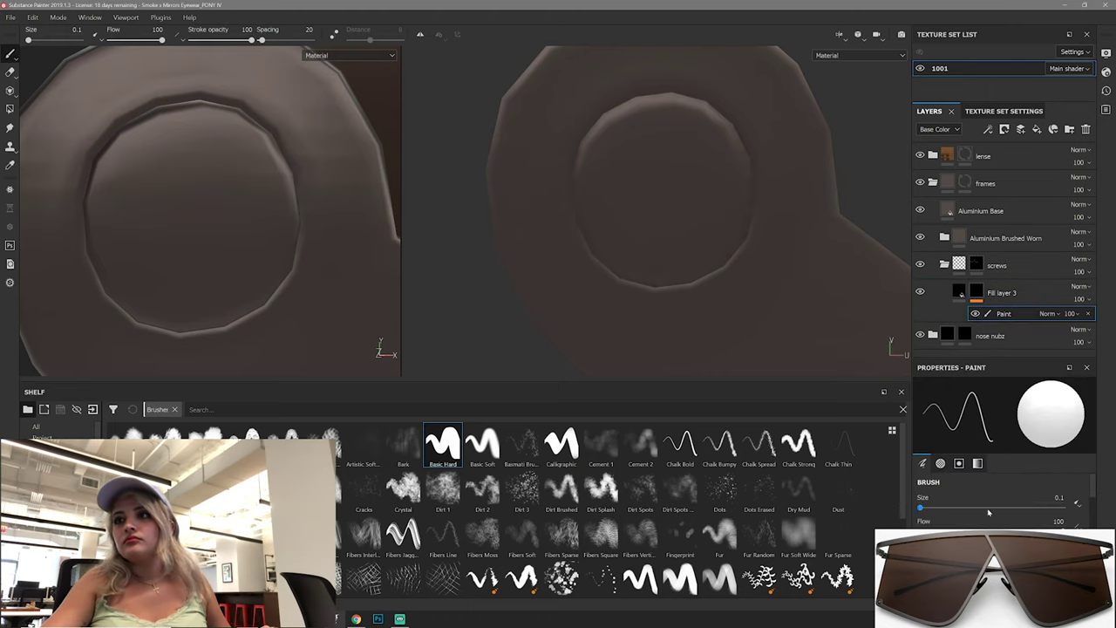
right_click_drag(643, 194, 690, 200, "ctrl")
scroll(656, 209, "down", 3)
scroll(237, 219, "up", 2)
left_click_drag(236, 219, 159, 212, "alt")
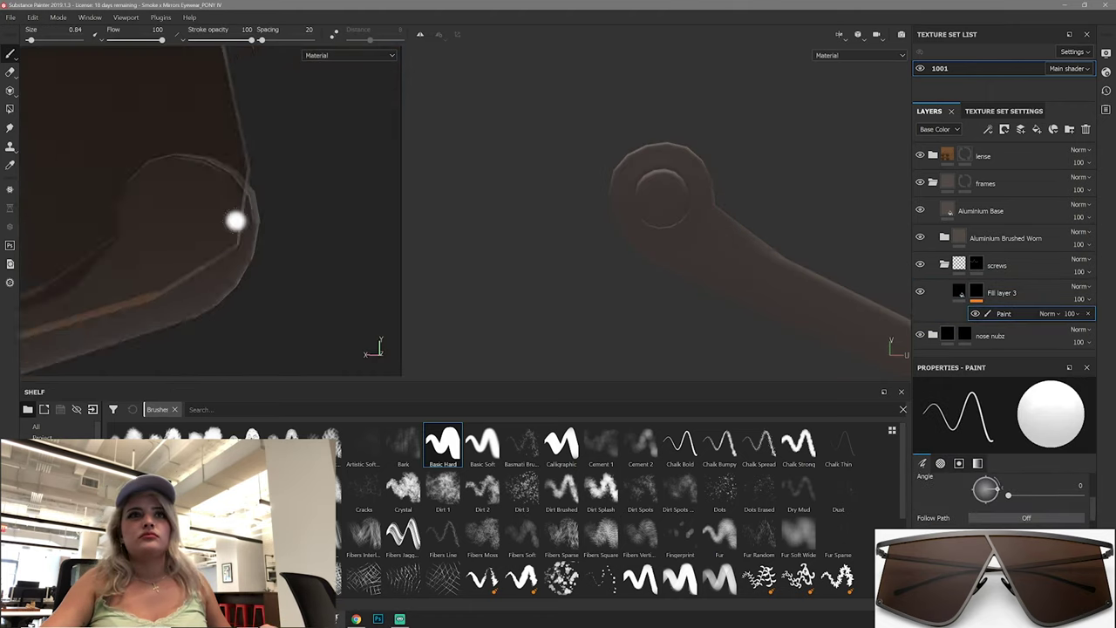
scroll(158, 212, "down", 2)
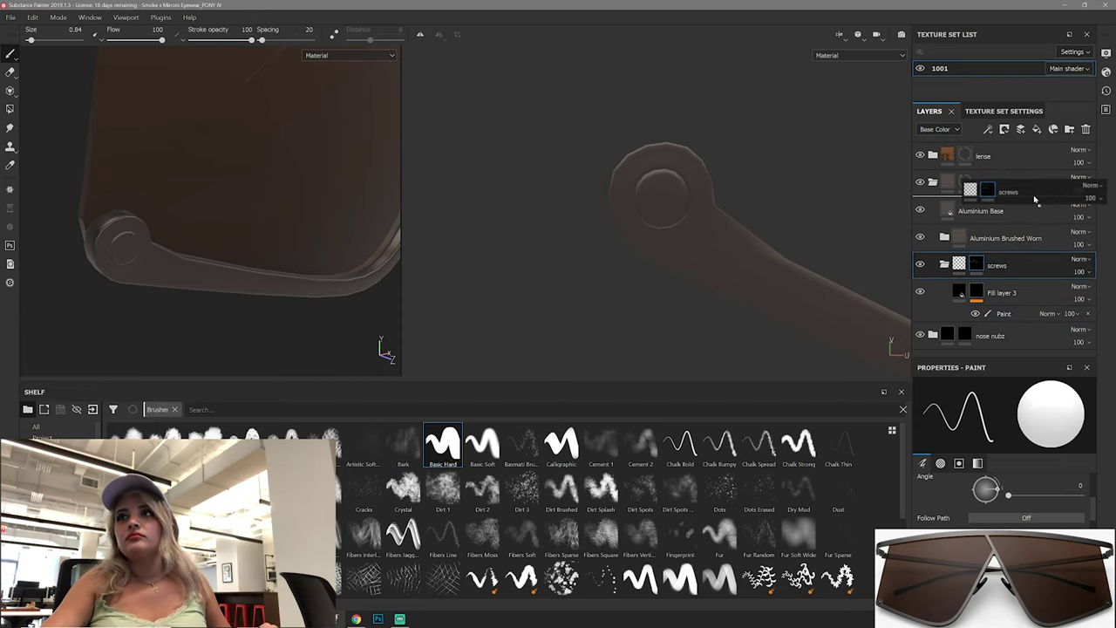
Step: Move Fill layer 3 above Aluminium Brushed Worn in the layer stack
left_click_drag(1035, 200, 1035, 200)
left_click_drag(250, 229, 239, 252, "alt")
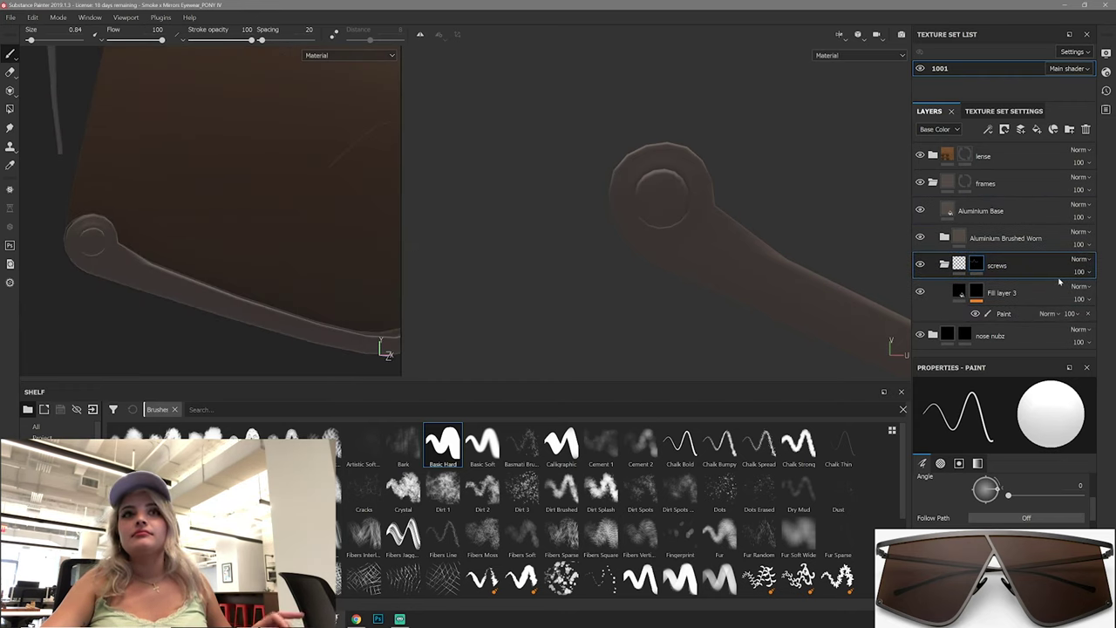
key("4")
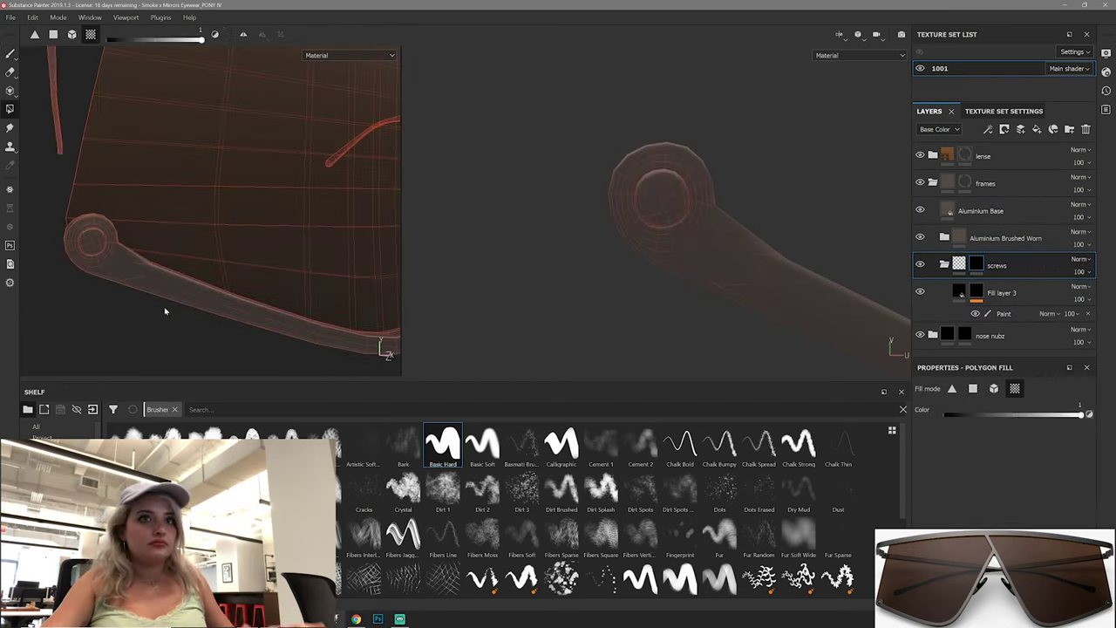
left_click_drag(1001, 293, 1001, 237)
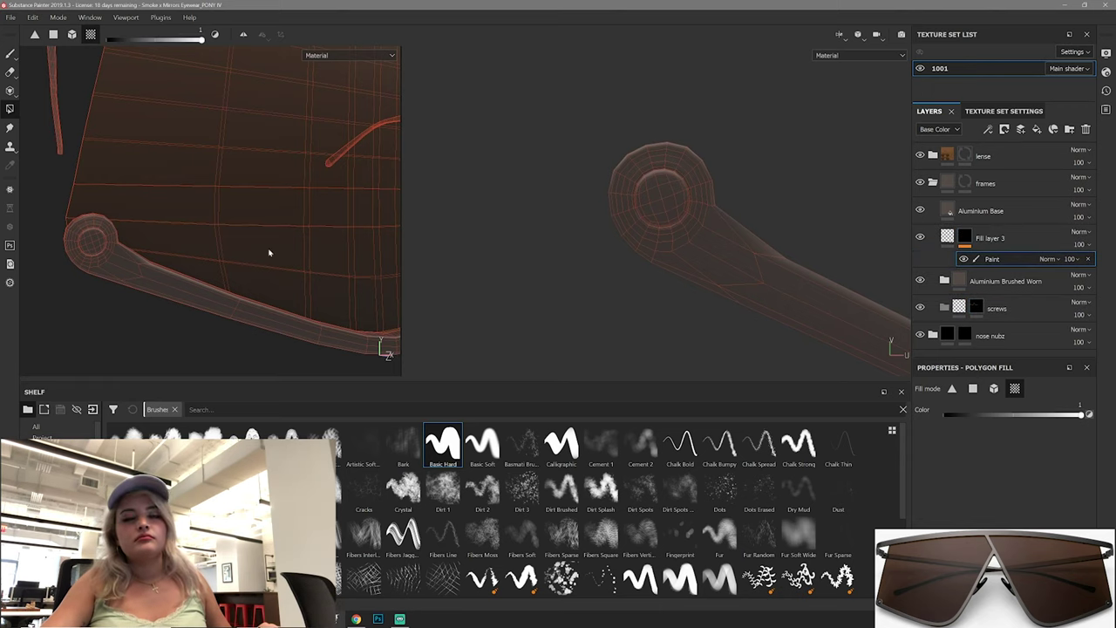
scroll(689, 208, "up", 2)
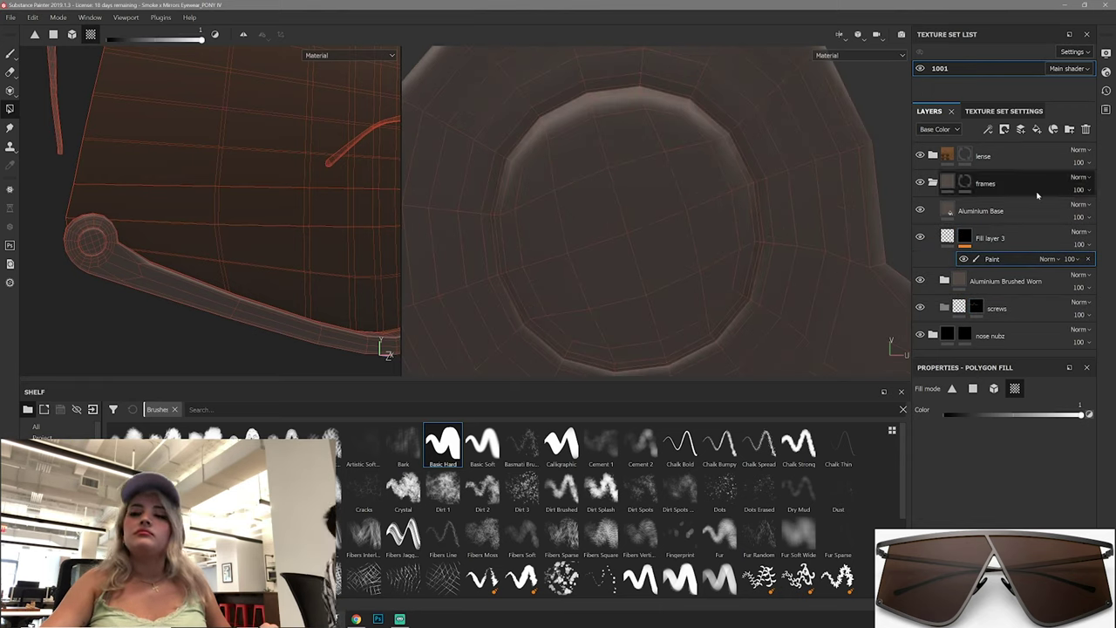
scroll(617, 493, "down", 3)
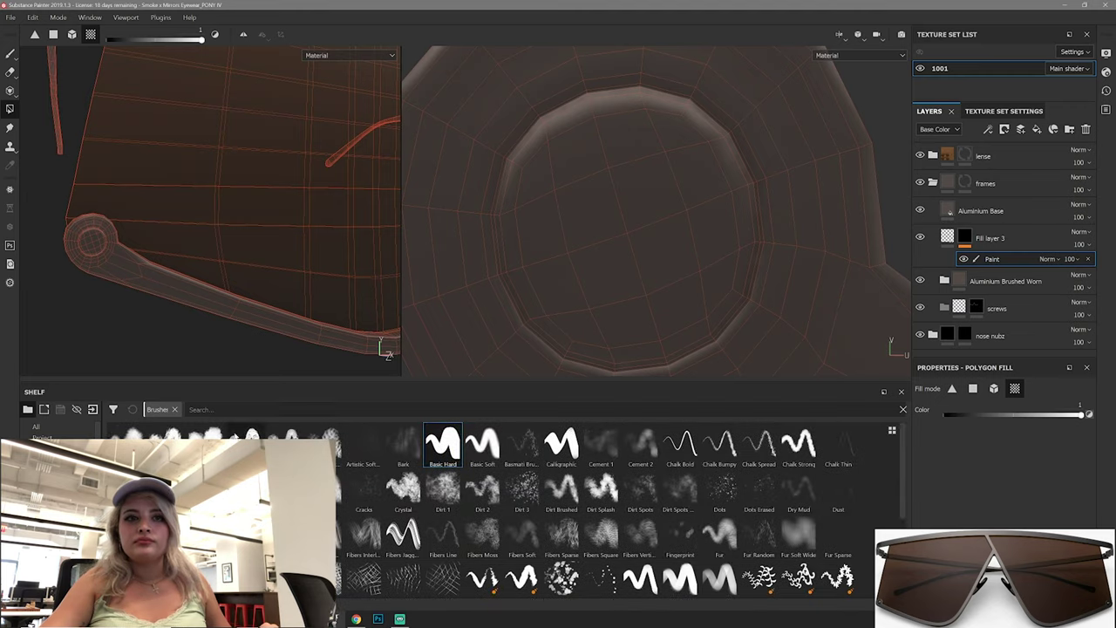
Step: Search the brushes for 'hai' and shrink the brush to 0.1 for a test slot stroke
left_click(210, 409)
type("hai")
scroll(582, 255, "down", 2)
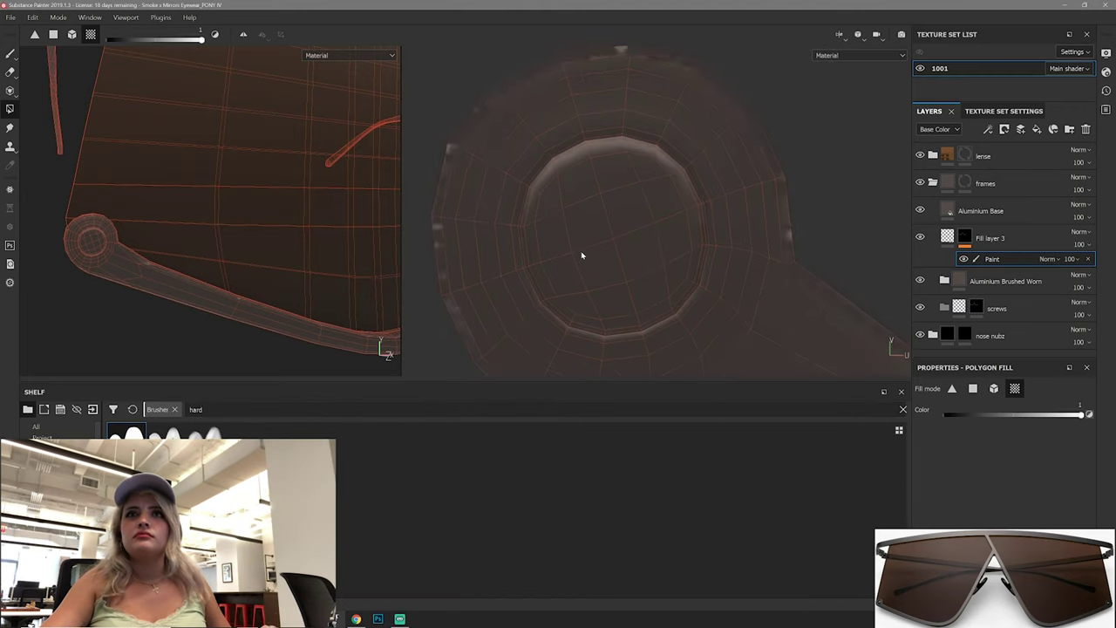
key("1")
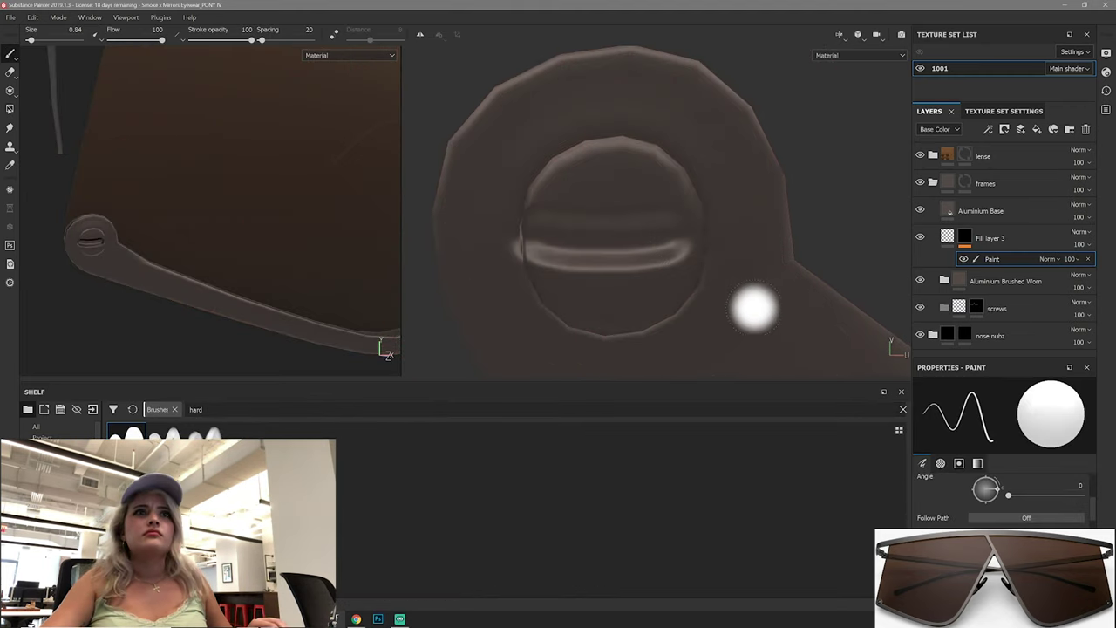
right_click_drag(754, 308, 560, 236, "ctrl")
scroll(188, 229, "up", 3)
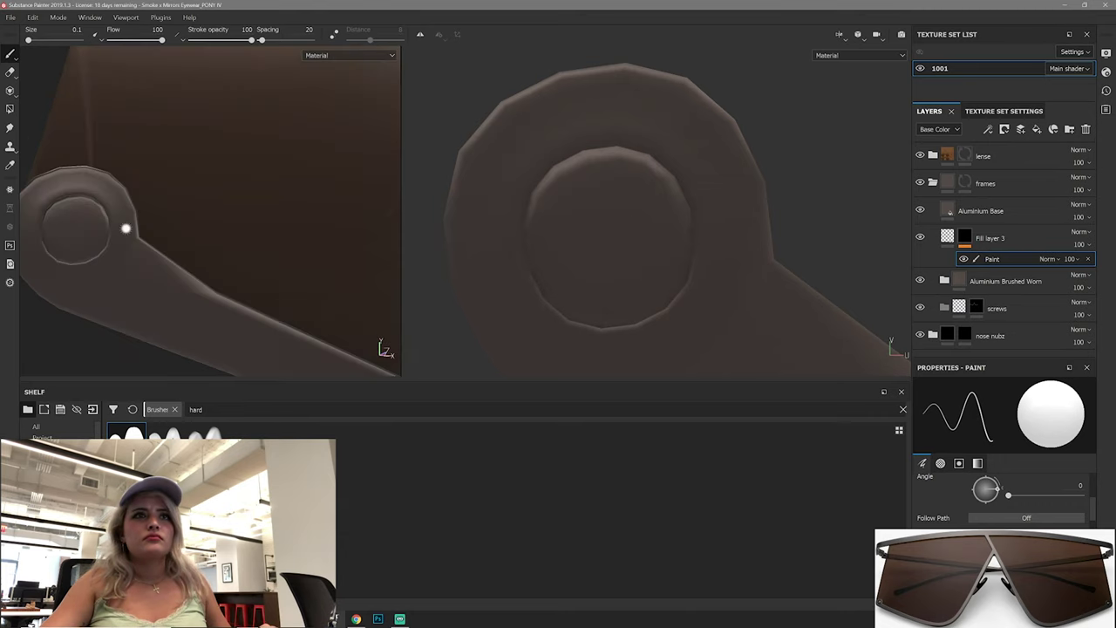
scroll(124, 227, "up", 3)
Step: Undo the test slot stroke on the screw and clear the brush search
key("ctrl+z")
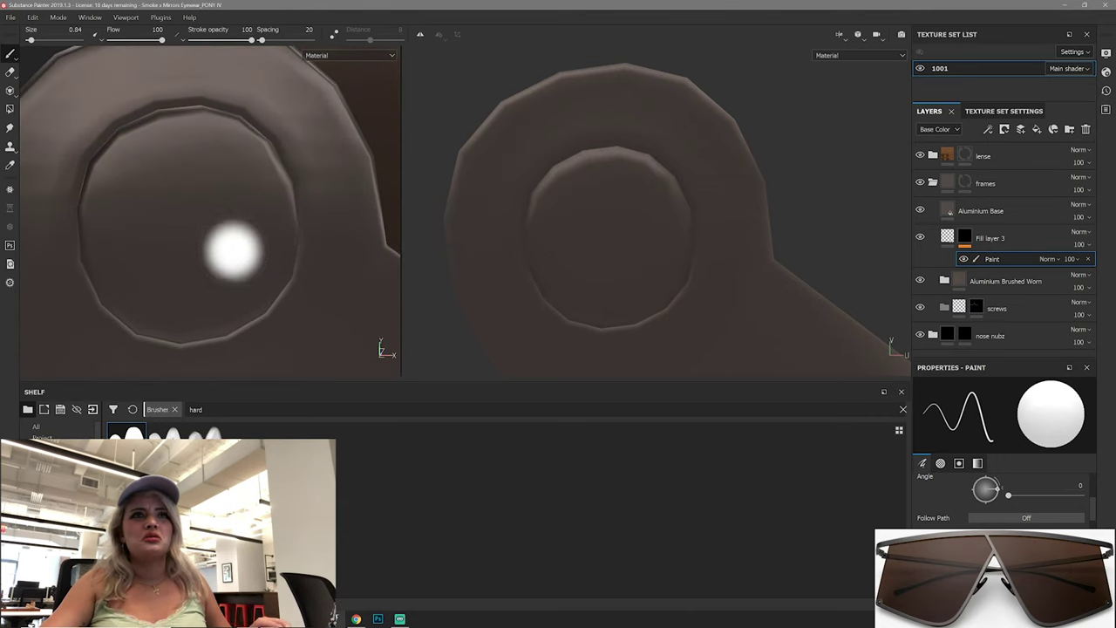
key("ctrl+y")
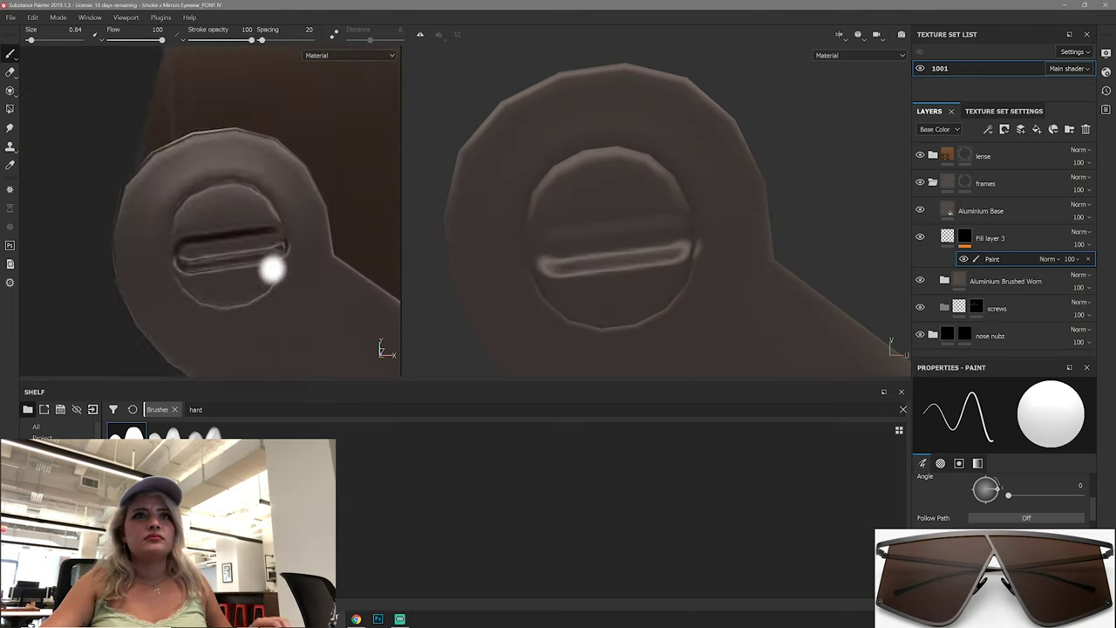
key("ctrl+z")
scroll(323, 301, "down", 2)
scroll(261, 349, "down", 2)
left_click(221, 409)
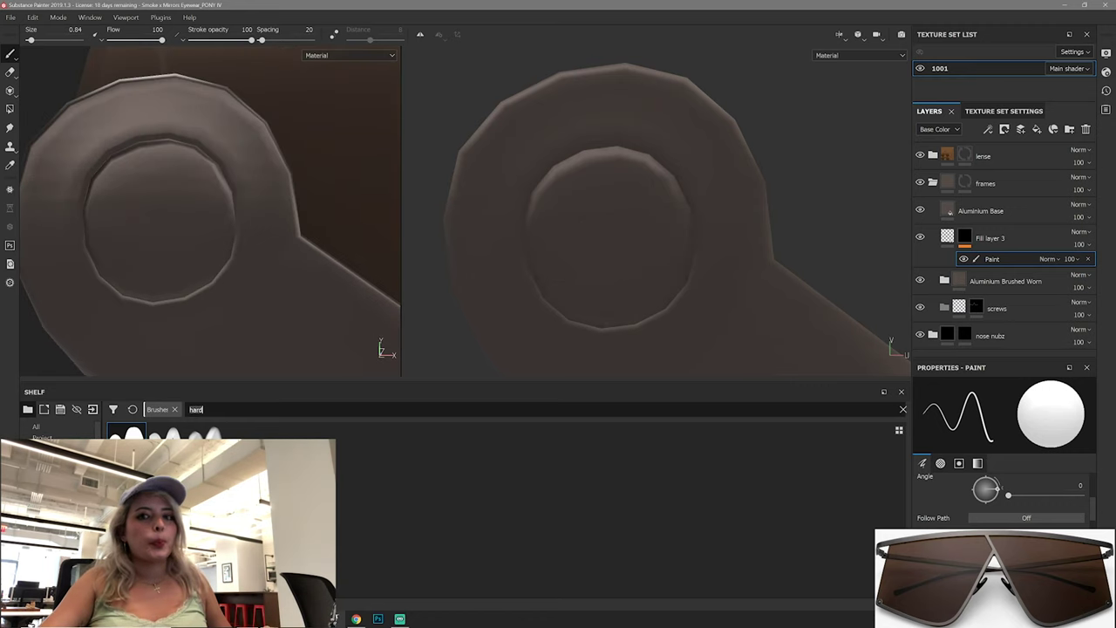
key("BackSpace")
key("BackSpace")
key("BackSpace")
Step: Pick a bar-shaped alpha from the shelf and trial-stamp it on the screw head
left_click(126, 433)
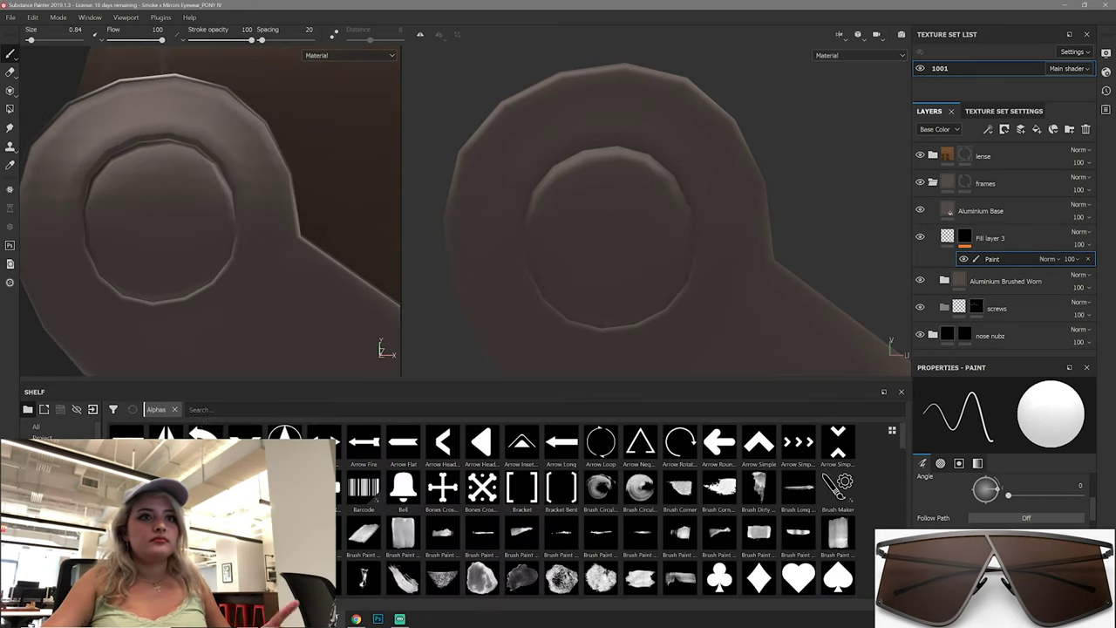
left_click(161, 234)
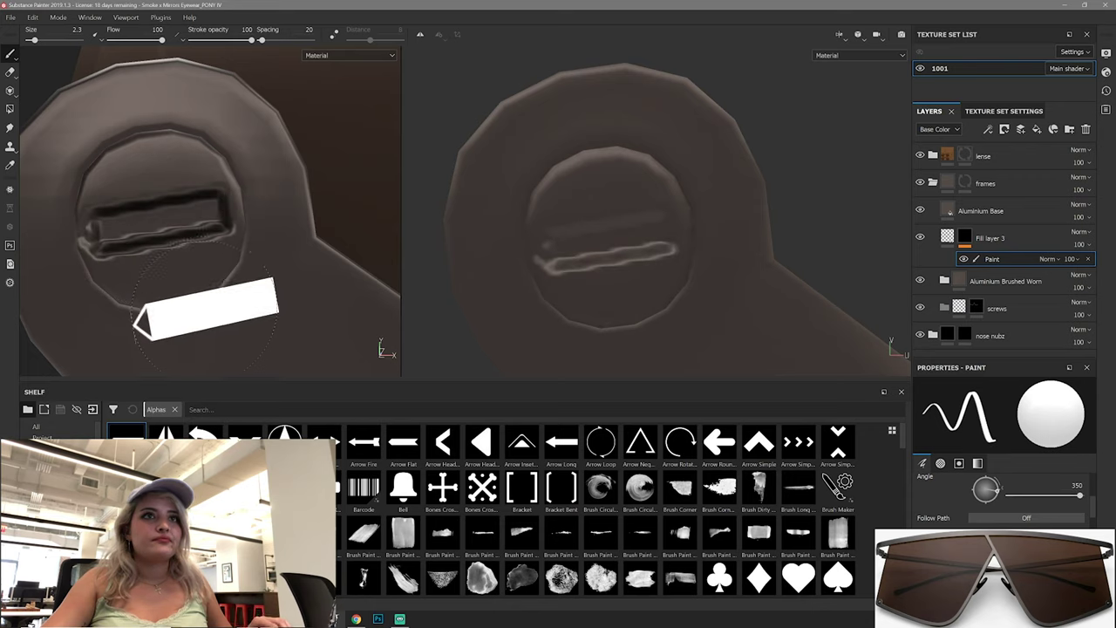
left_click_drag(187, 258, 261, 262, "alt")
key("ctrl+z")
scroll(286, 277, "up", 2)
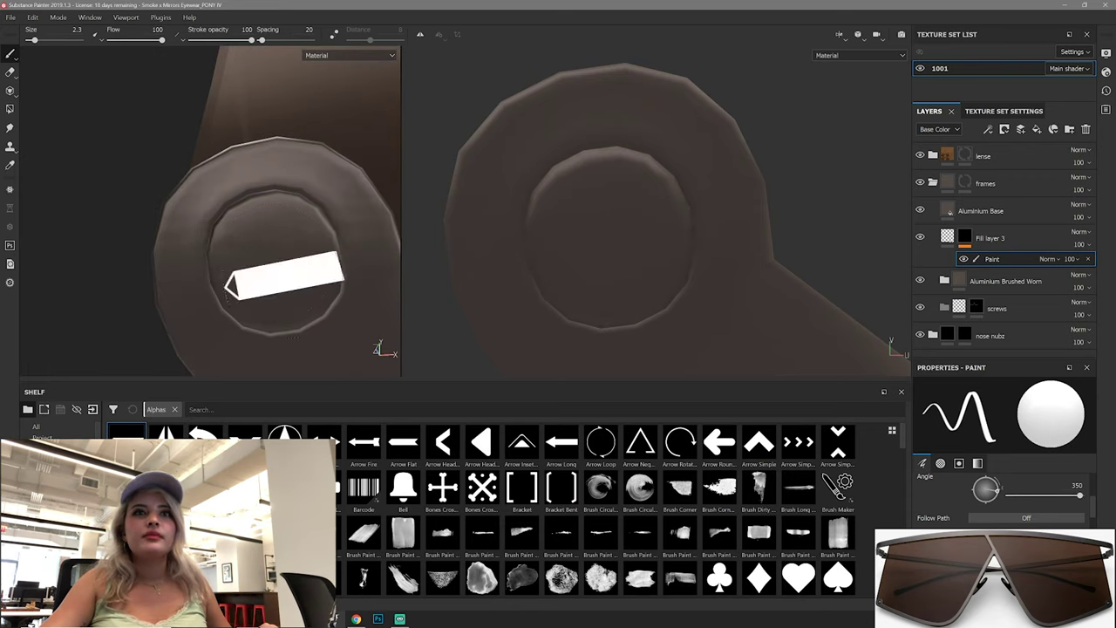
left_click(286, 277)
left_click_drag(261, 257, 249, 316, "alt")
left_click(964, 259)
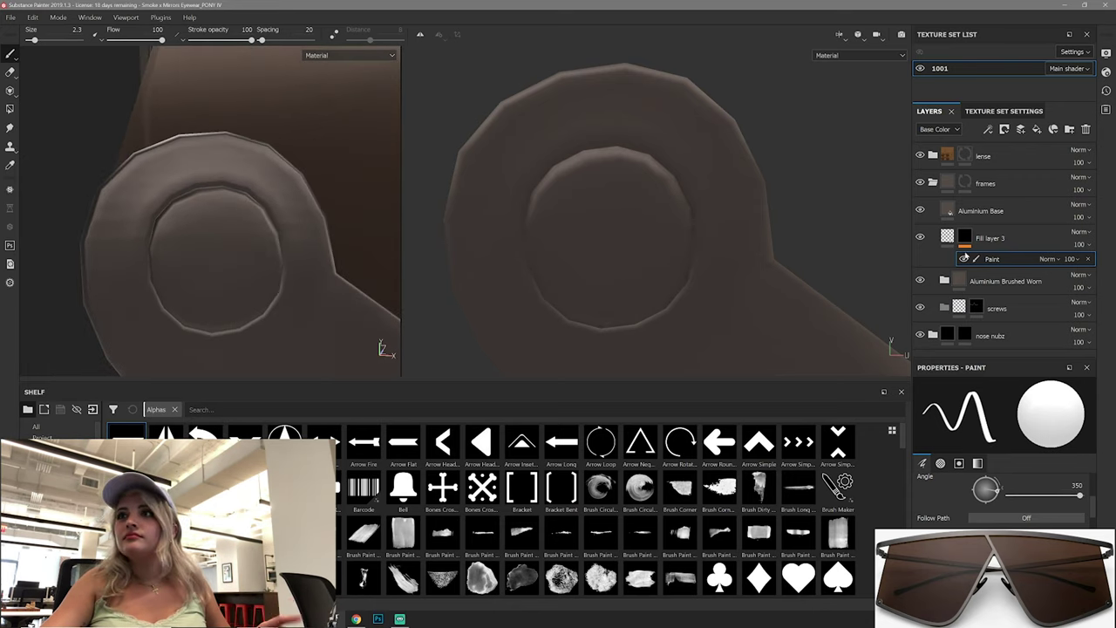
Step: Turn the stamp near horizontal, set brush size 2.52, and stamp the slot on the screw
left_click_drag(697, 307, 636, 268, "ctrl")
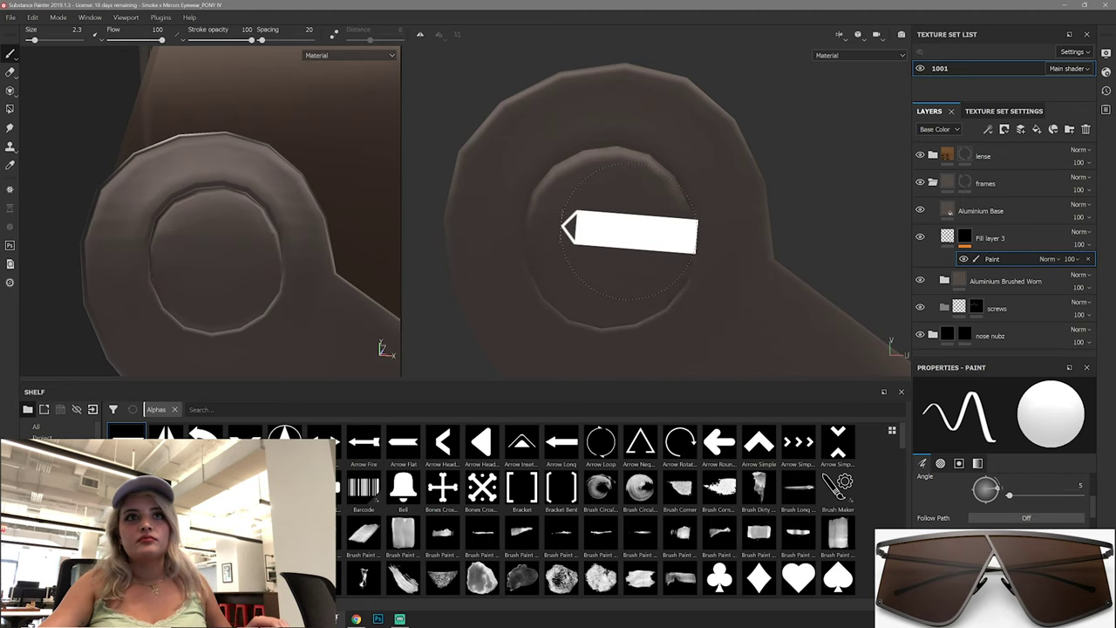
right_click_drag(655, 214, 610, 244, "ctrl")
scroll(1002, 488, "up", 3)
mouse_move(937, 509)
left_mouse_down()
mouse_move(926, 509)
mouse_move(941, 509)
left_mouse_up()
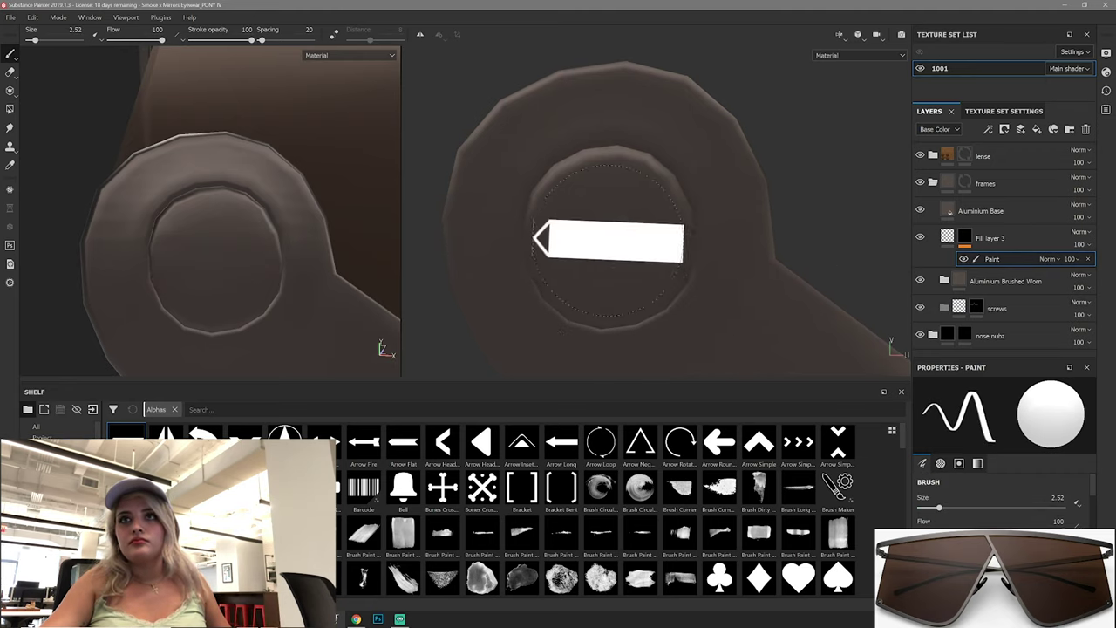
left_click_drag(942, 510, 942, 509)
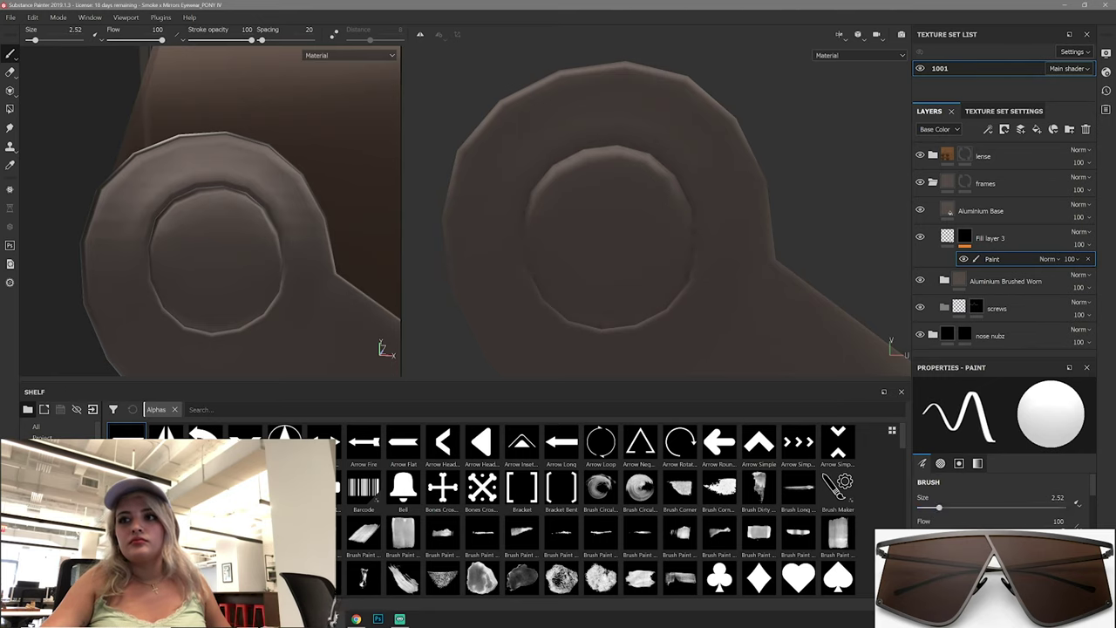
left_click(610, 237)
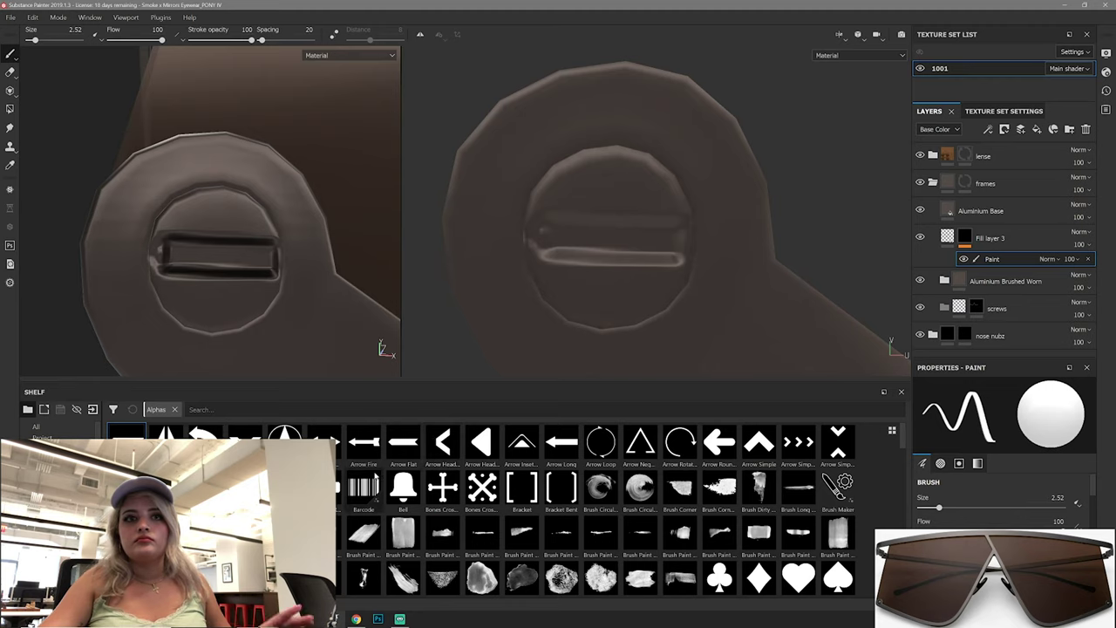
scroll(497, 482, "down", 5)
scroll(496, 482, "down", 5)
type("rectang")
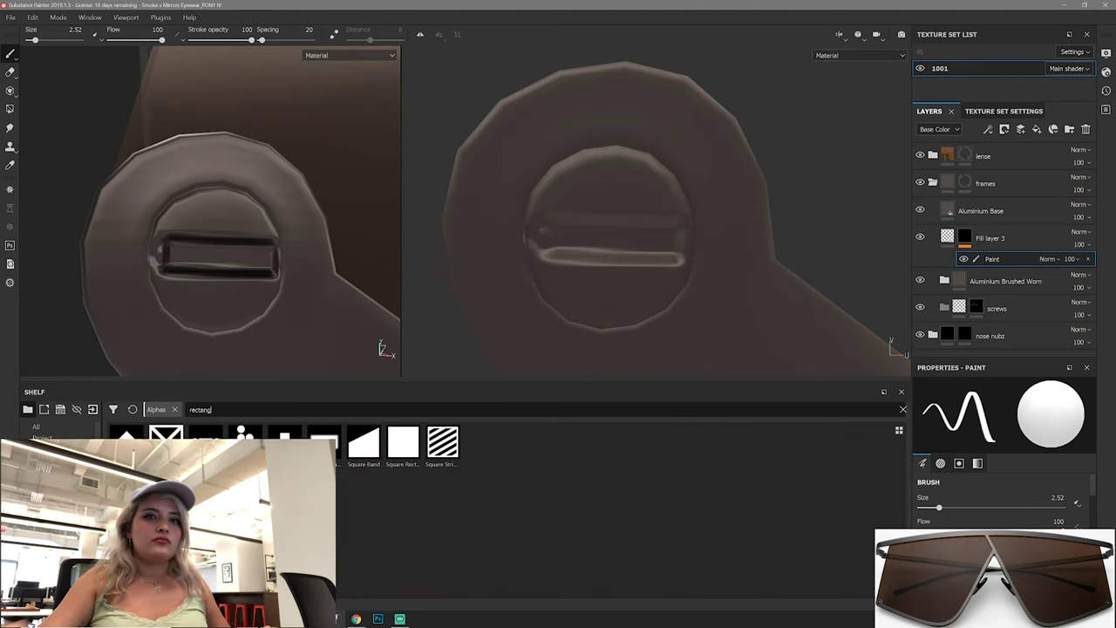
Step: Pick the rounded rectangle alpha, undo its stroke, and add a paint effect to Fill layer 3
left_click(285, 440)
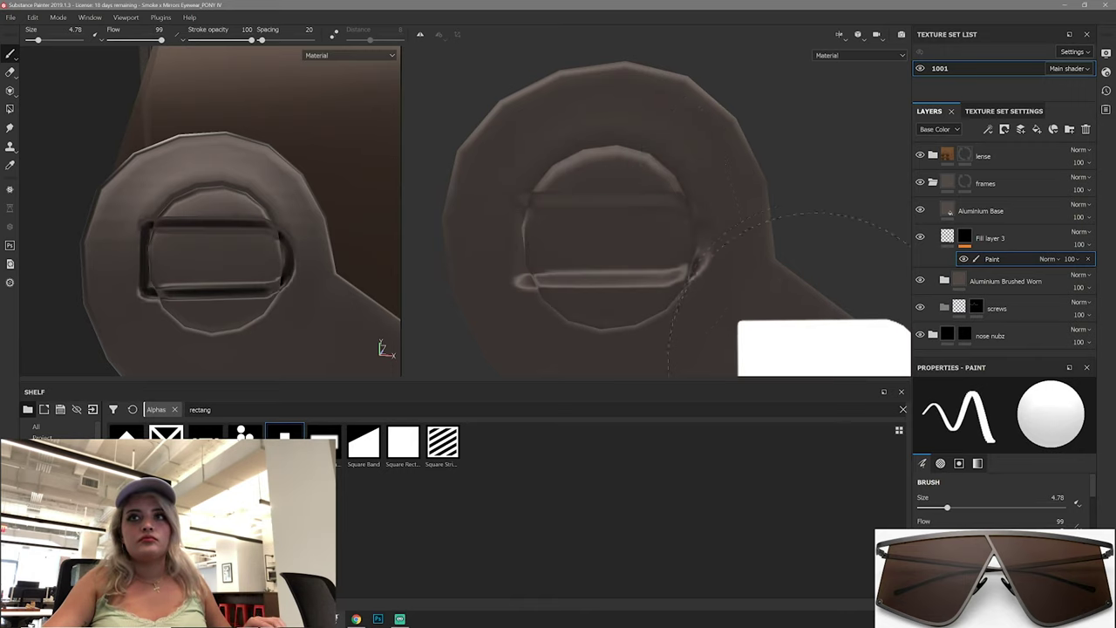
key("ctrl+z")
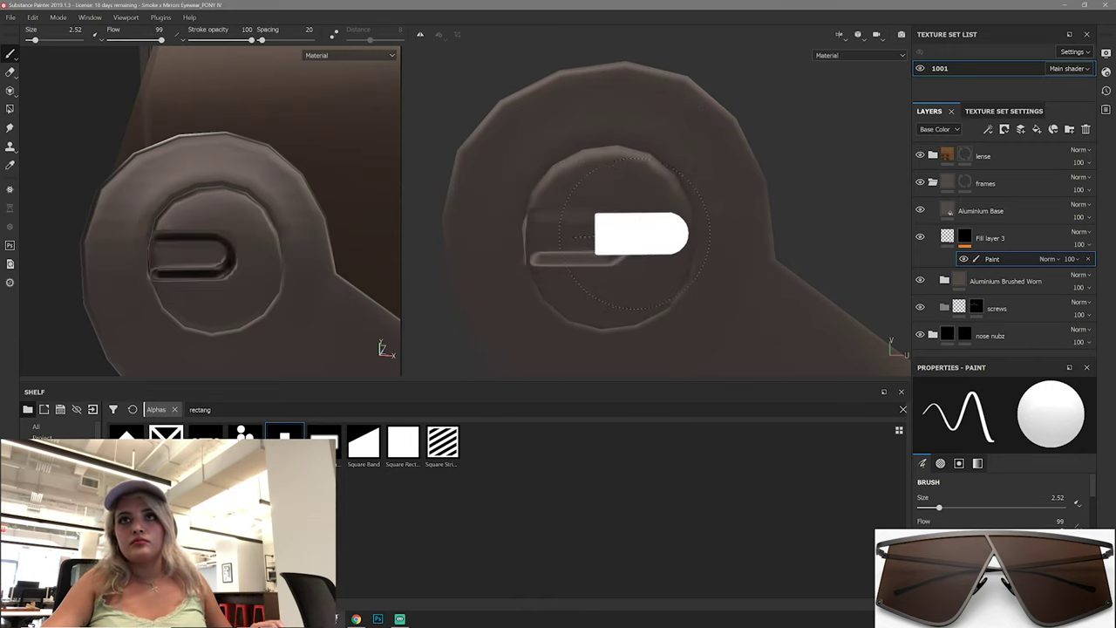
left_click(990, 237)
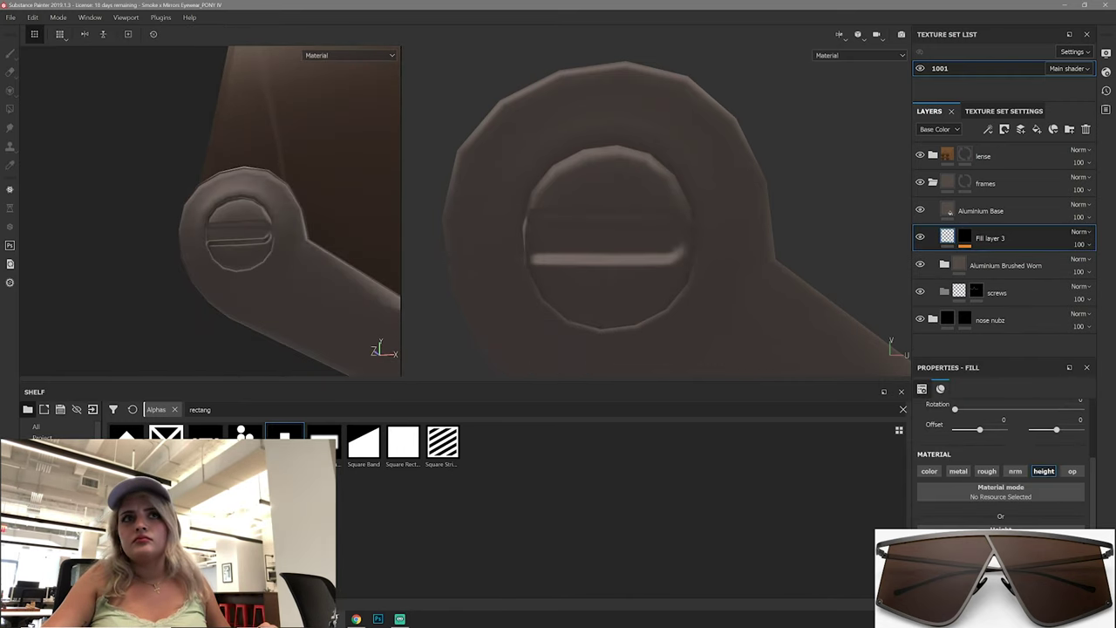
left_click_drag(395, 265, 282, 200, "alt")
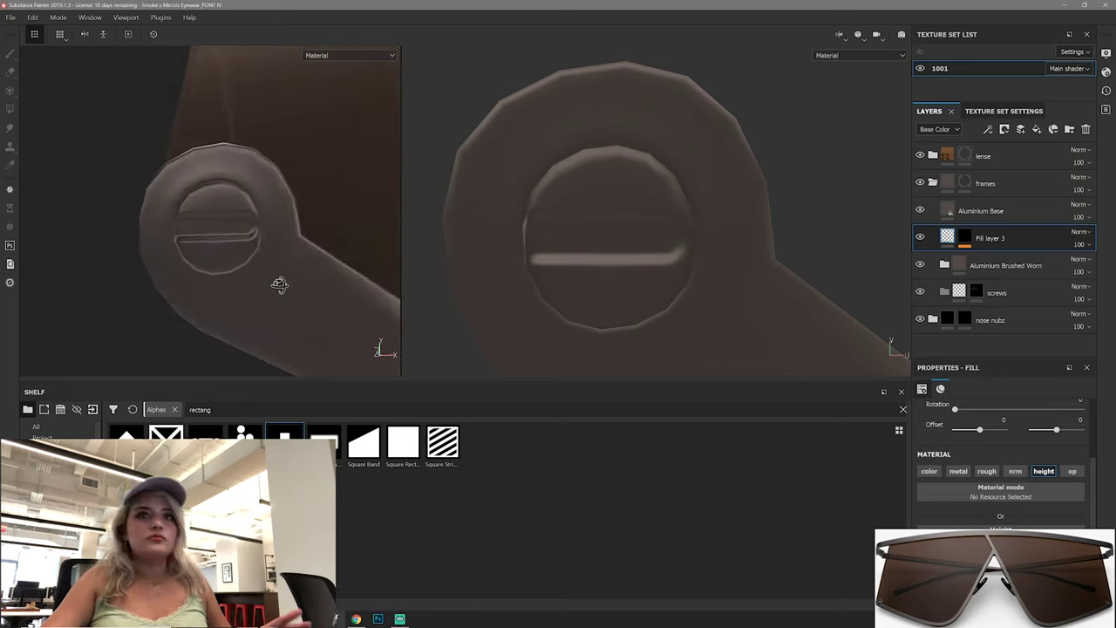
left_click(989, 261)
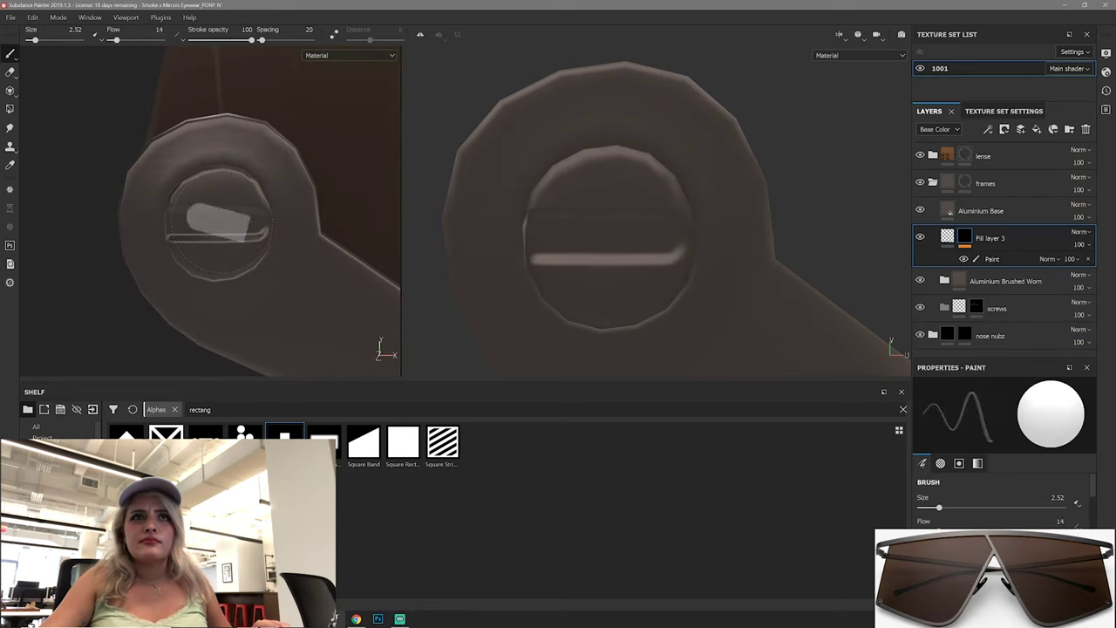
Step: Raise the brush flow to 98 and paint a straight slot line across the bolt head
left_click_drag(218, 223, 226, 223, "ctrl")
scroll(117, 279, "up", 5)
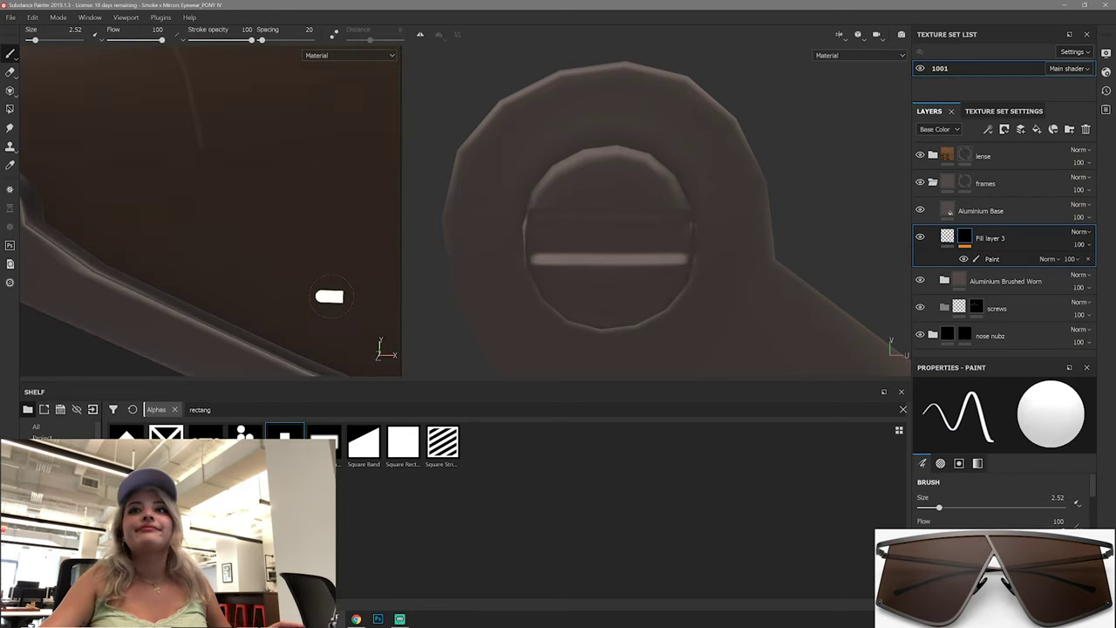
scroll(724, 254, "up", 5)
scroll(727, 251, "down", 5)
scroll(223, 219, "down", 3)
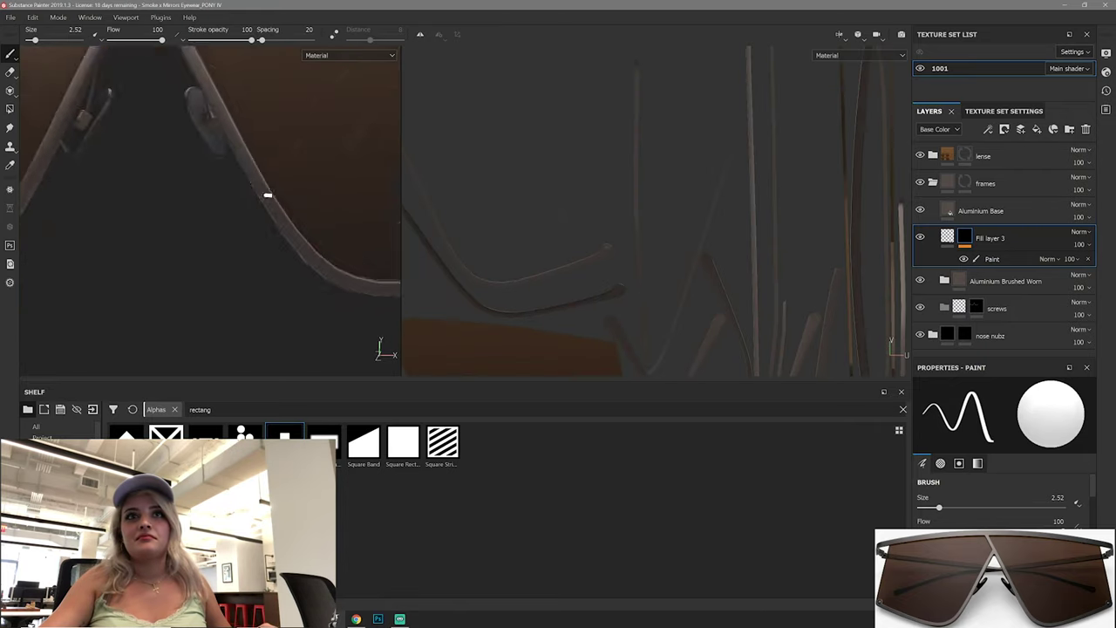
scroll(223, 219, "up", 3)
scroll(223, 219, "up", 2)
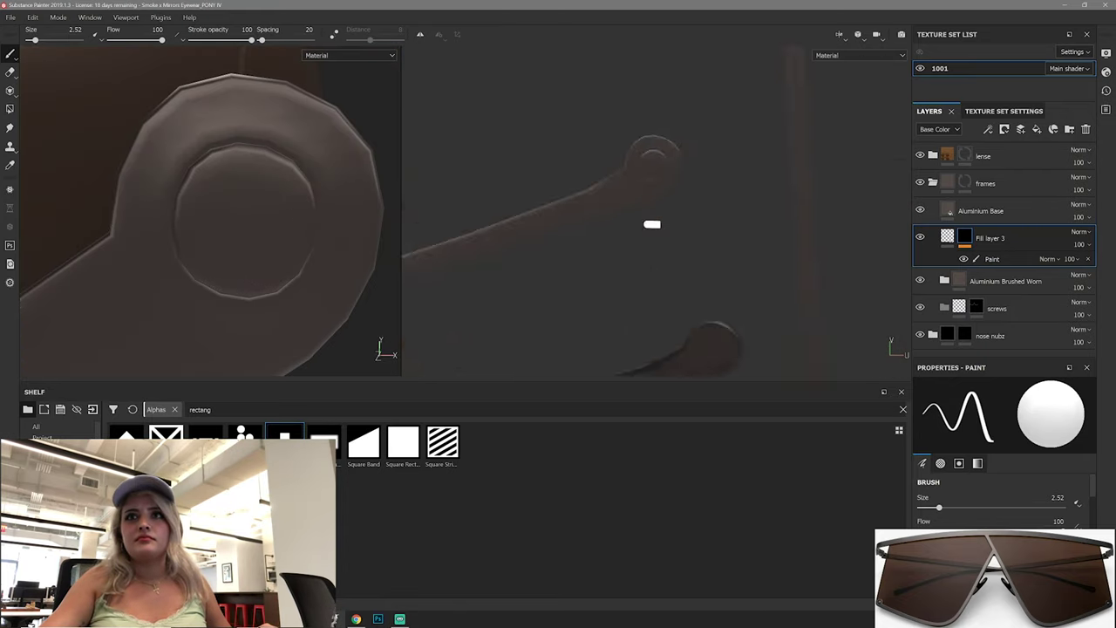
scroll(605, 256, "up", 3)
left_click_drag(628, 160, 558, 174)
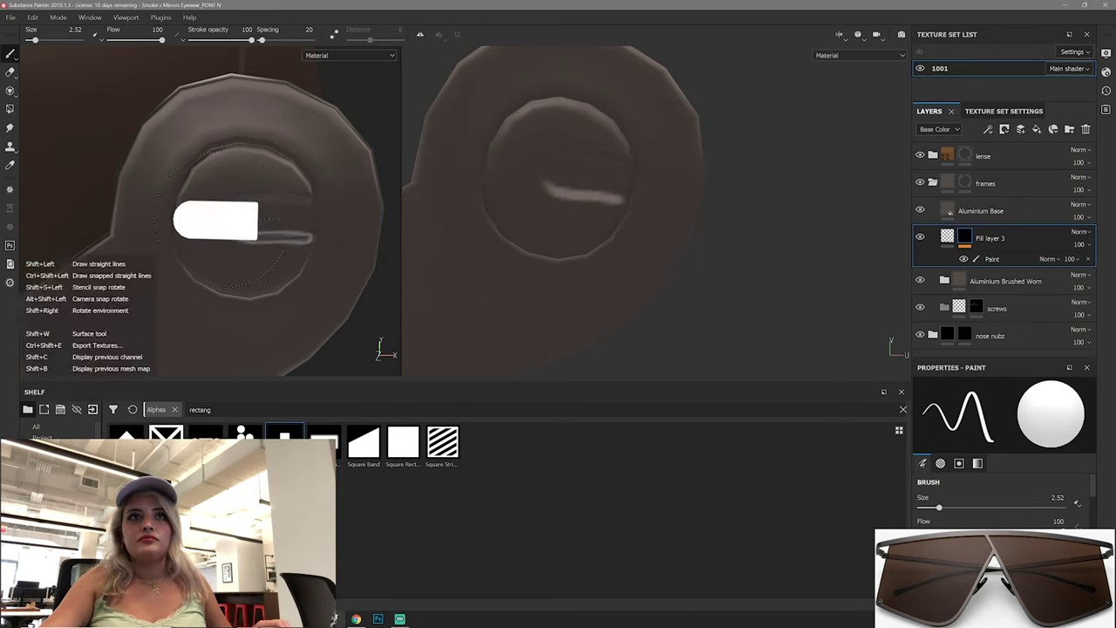
left_click_drag(215, 220, 346, 216, "alt+shift")
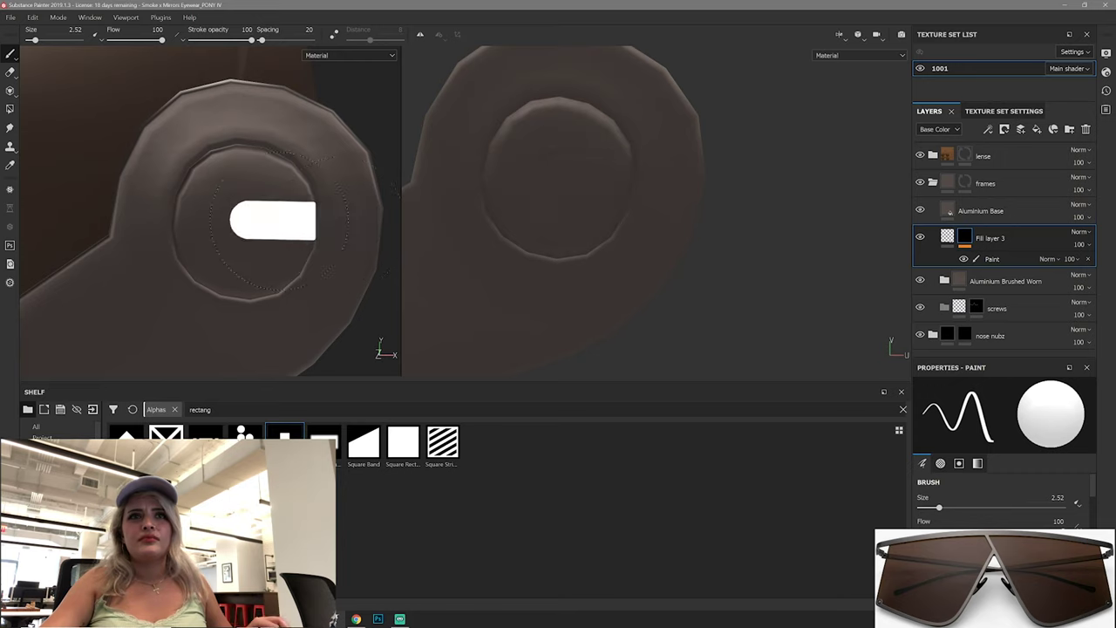
left_click(217, 222, "shift")
left_click(295, 233, "shift")
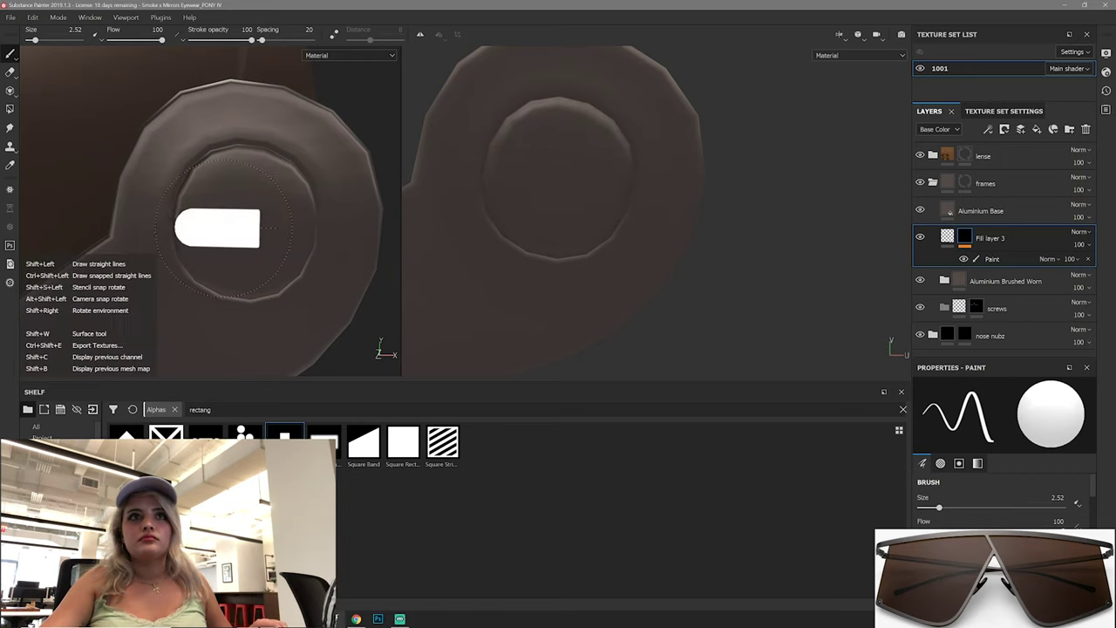
Step: Undo the latest slot stroke and delete the paint effect under Fill layer 3
left_click_drag(218, 229, 234, 279, "alt")
mouse_move(247, 225)
left_mouse_down("alt")
mouse_move(262, 179)
mouse_move(169, 316)
mouse_move(323, 267)
mouse_move(261, 169)
left_mouse_up("alt")
mouse_move(269, 276)
left_mouse_down("alt")
mouse_move(139, 251)
mouse_move(231, 200)
left_mouse_up("alt")
scroll(279, 211, "up", 3)
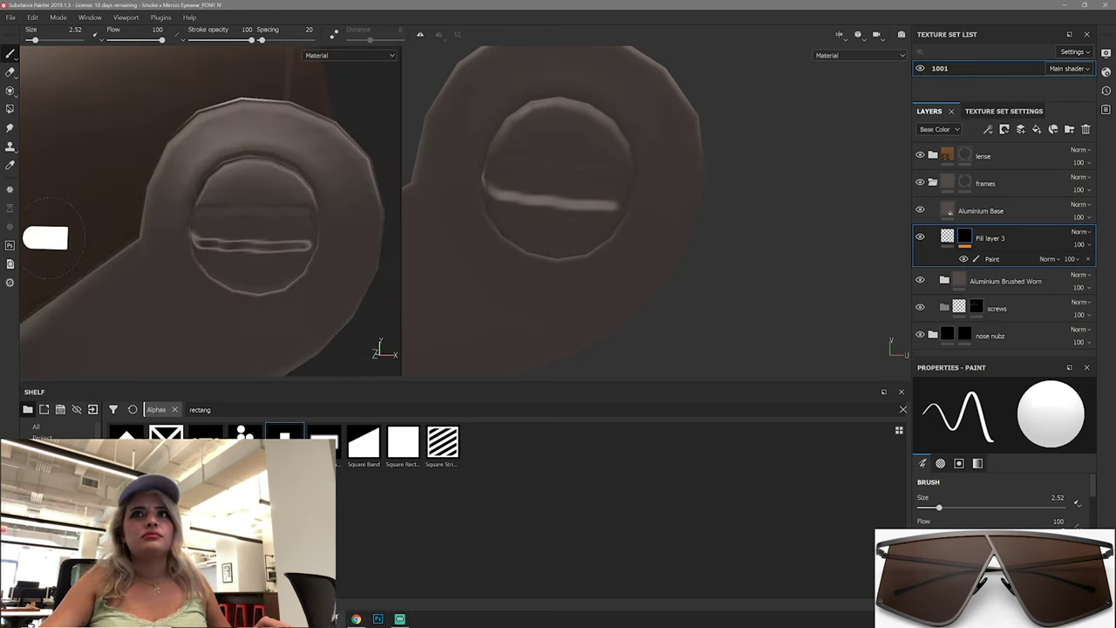
key("ctrl+z")
mouse_move(266, 169)
left_mouse_down("alt")
mouse_move(242, 241)
mouse_move(288, 259)
mouse_move(236, 233)
mouse_move(285, 264)
left_mouse_up("alt")
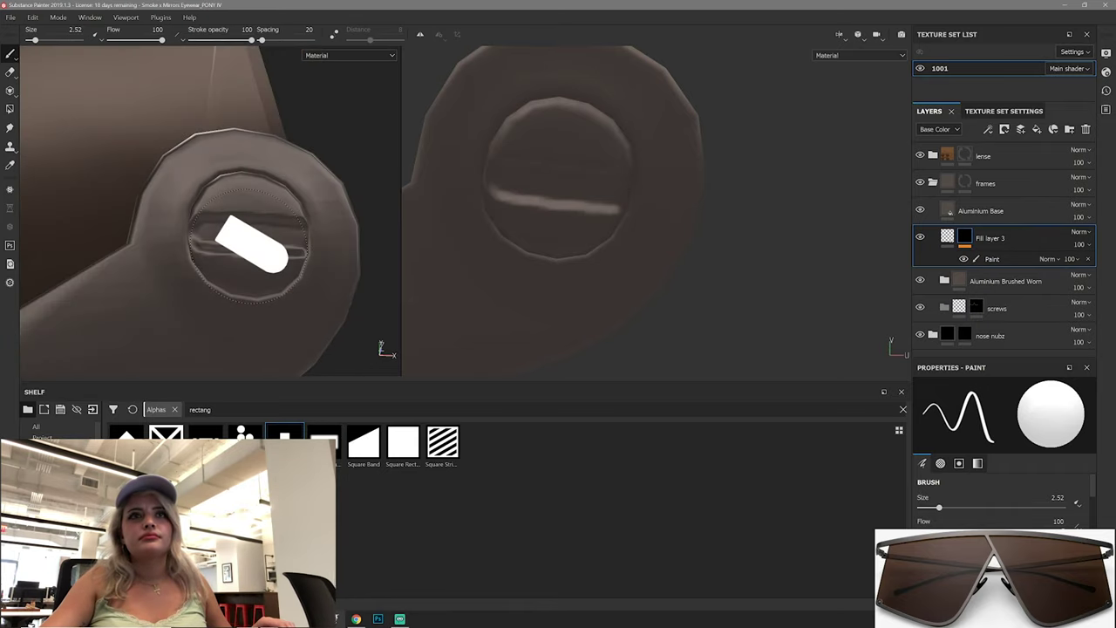
mouse_move(252, 251)
left_mouse_down("alt")
mouse_move(238, 243)
mouse_move(341, 274)
mouse_move(250, 304)
mouse_move(152, 305)
mouse_move(250, 262)
mouse_move(823, 262)
left_mouse_up("alt")
left_click_drag(552, 384, 551, 515)
scroll(473, 381, "up", 5)
scroll(381, 319, "up", 3)
left_click_drag(460, 287, 510, 217, "alt")
key("Delete")
left_click_drag(617, 373, 523, 375, "alt")
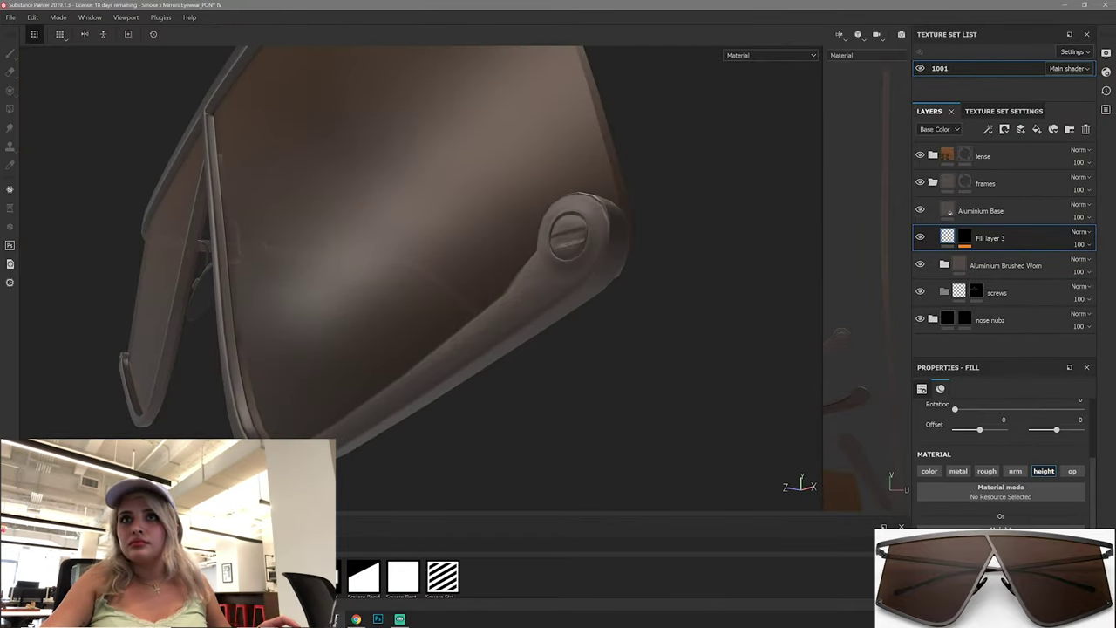
Step: Lighten the brown base colours of lens Fill layer 1 and Fill layer 2
mouse_move(275, 349)
left_mouse_down("alt")
mouse_move(391, 388)
mouse_move(456, 259)
mouse_move(675, 347)
mouse_move(480, 378)
left_mouse_up("alt")
mouse_move(597, 452)
left_mouse_down("alt")
mouse_move(463, 374)
mouse_move(256, 319)
mouse_move(506, 411)
left_mouse_up("alt")
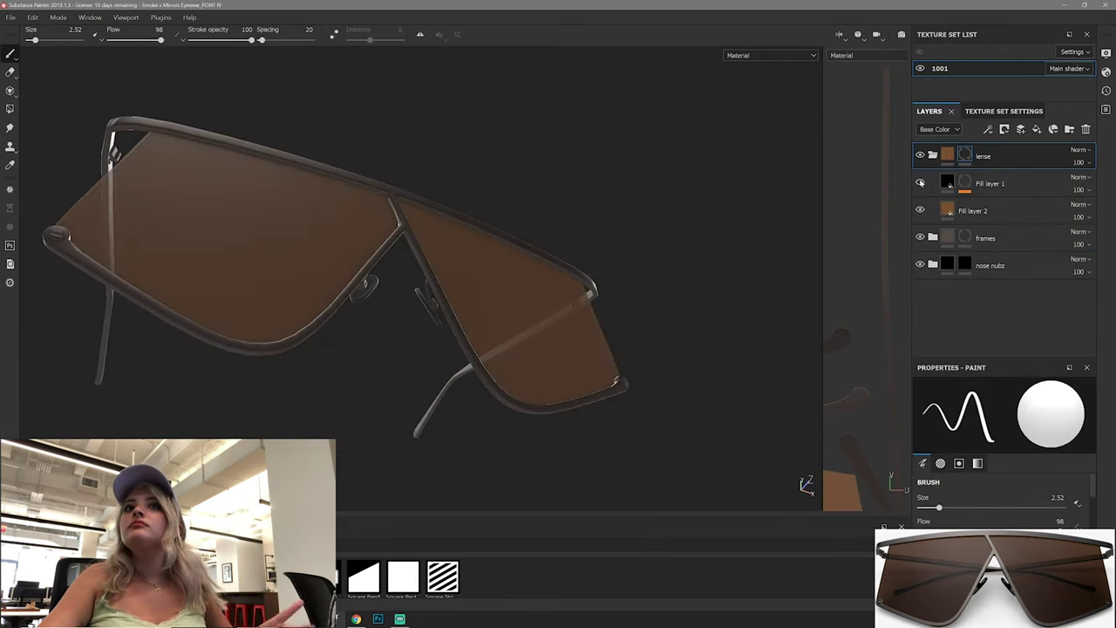
left_click_drag(631, 260, 523, 288, "alt")
left_click(989, 183)
left_click(1012, 491)
left_click_drag(1101, 513, 1101, 520)
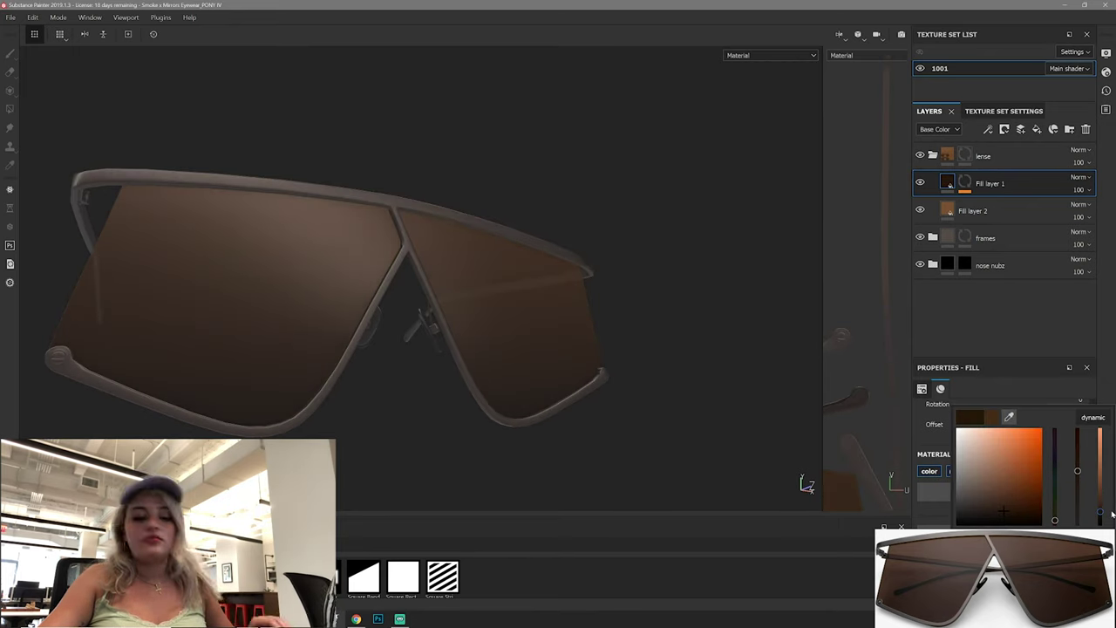
left_click(972, 210)
left_click(1011, 491)
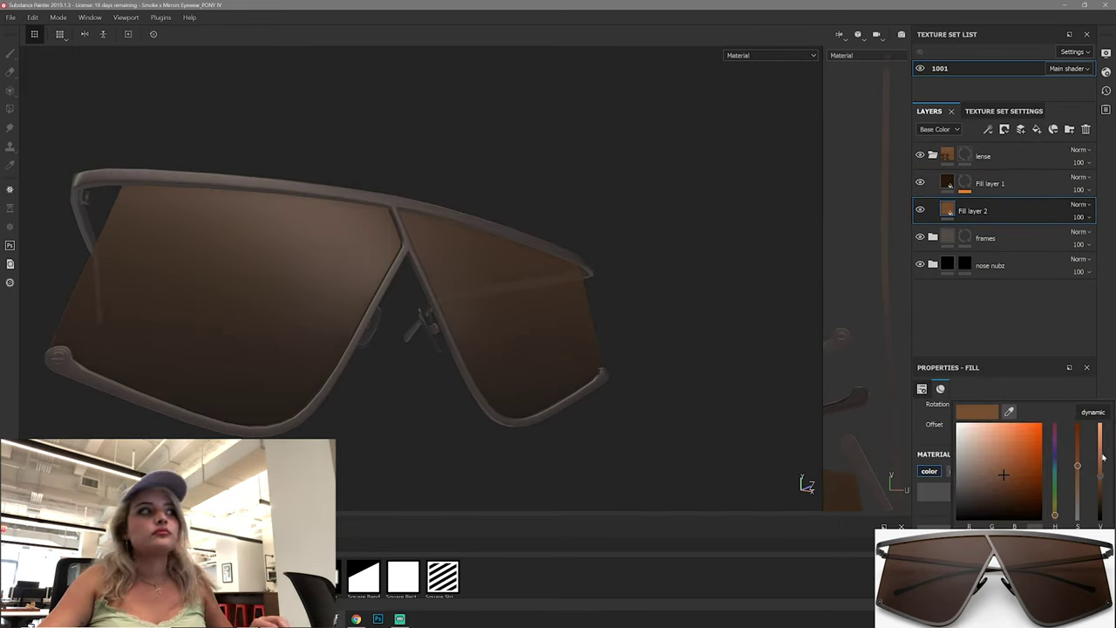
Step: Light the glasses with the Autumn Forest environment map rotated to 164
mouse_move(558, 375)
left_mouse_down("alt")
mouse_move(511, 391)
mouse_move(567, 428)
mouse_move(347, 399)
mouse_move(307, 424)
mouse_move(387, 375)
left_mouse_up("alt")
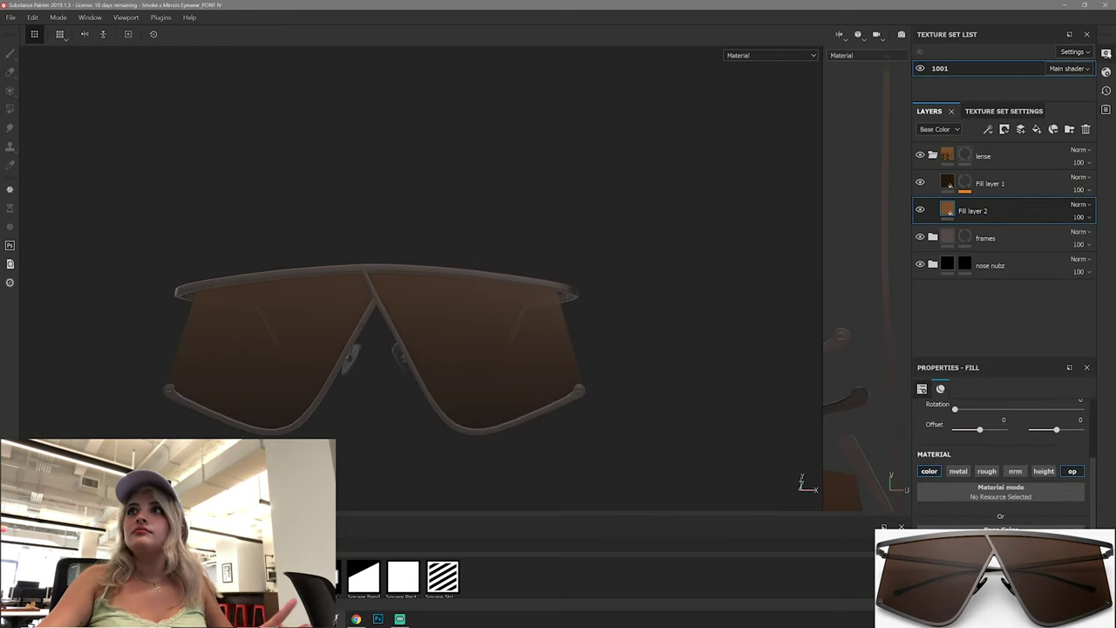
left_click(1105, 53)
left_click(1013, 147)
left_click(1062, 188)
mouse_move(279, 427)
left_mouse_down("alt")
mouse_move(423, 345)
mouse_move(381, 369)
mouse_move(392, 326)
left_mouse_up("alt")
Step: Try the Over Clouds map, then switch to Studio 02 with environment rotation 324
scroll(395, 340, "up", 2)
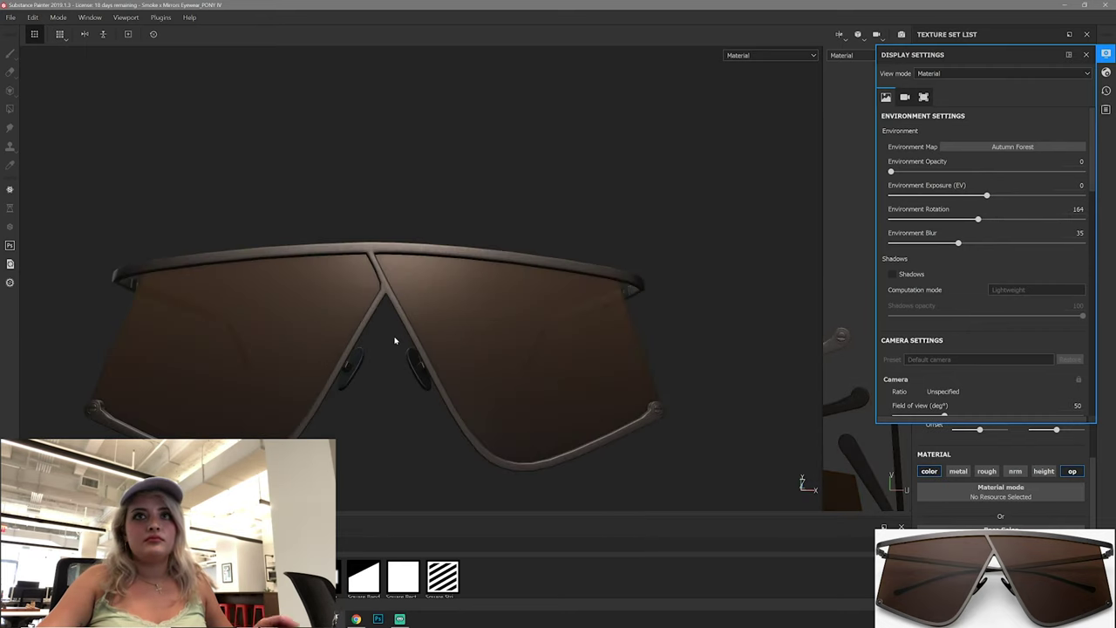
left_click(1012, 146)
left_click(1003, 218)
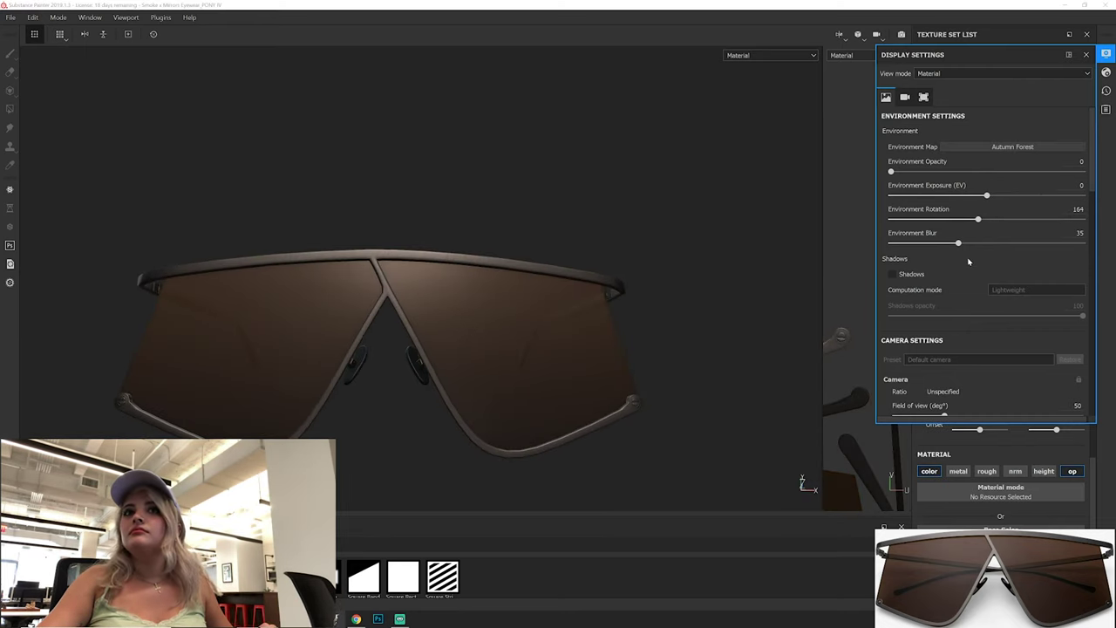
right_click_drag(493, 304, 477, 302, "shift")
left_click(1057, 147)
left_click(1088, 256)
right_click_drag(562, 255, 494, 230, "shift")
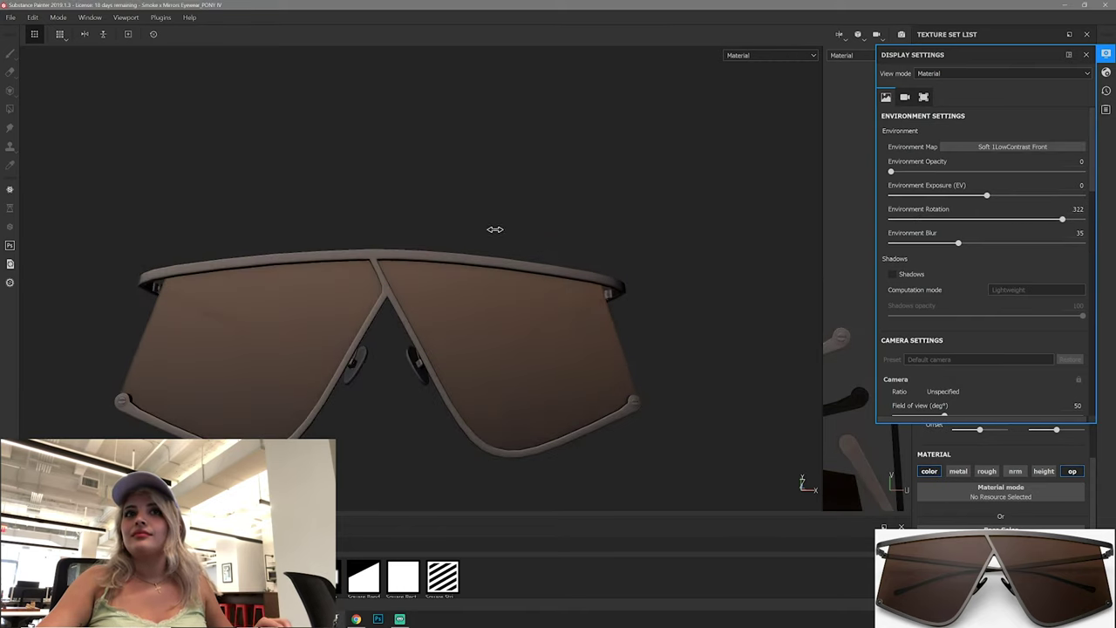
left_click(1012, 146)
left_click(967, 249)
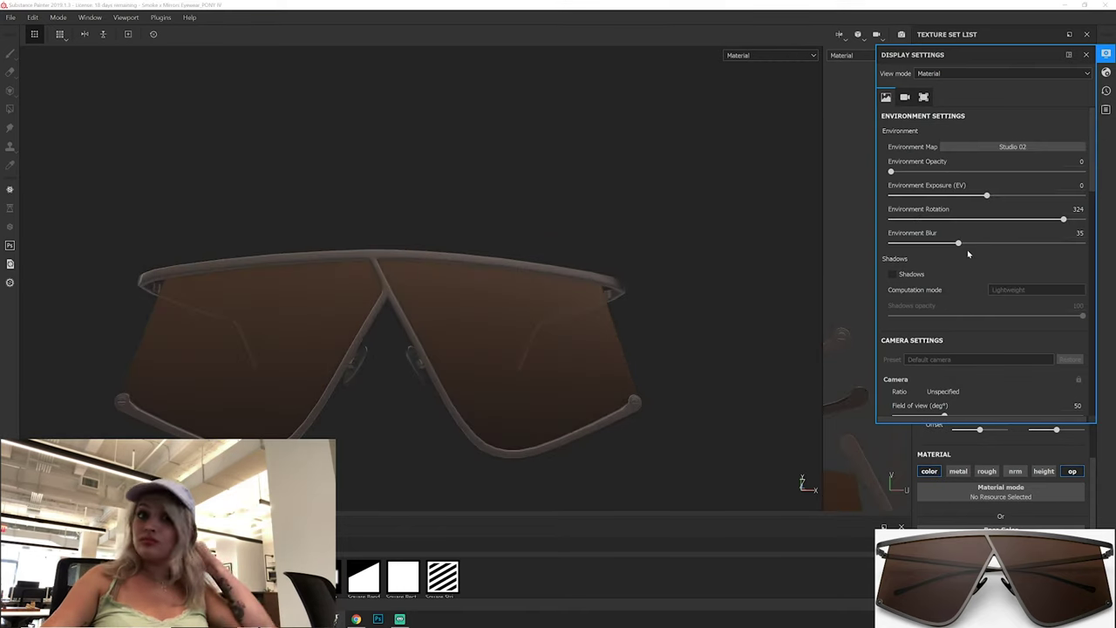